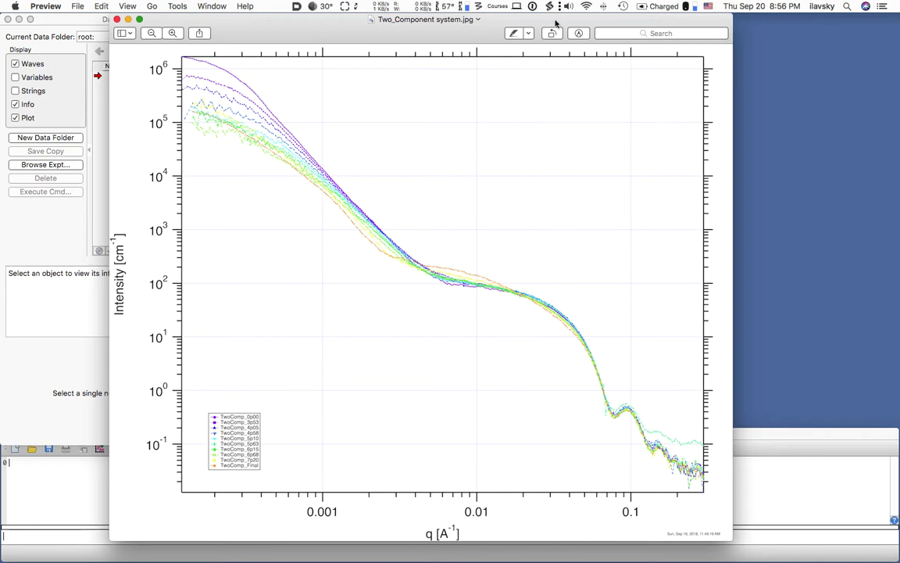
- Switch to Chrome and view the ExampleIgorExperiments folder of the SAXS_IgorCode repository on GitHub, then minimize the browser
key(super+m)
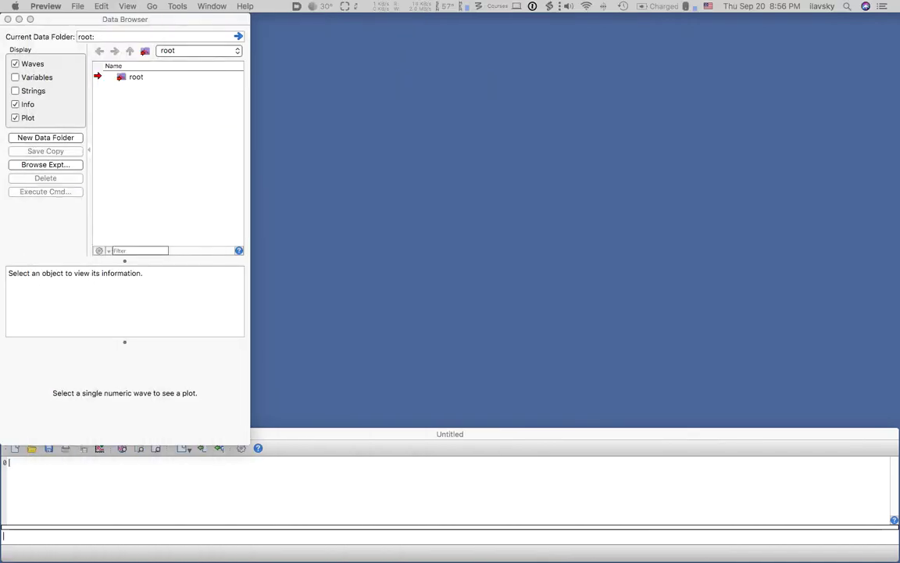
key(super+Tab)
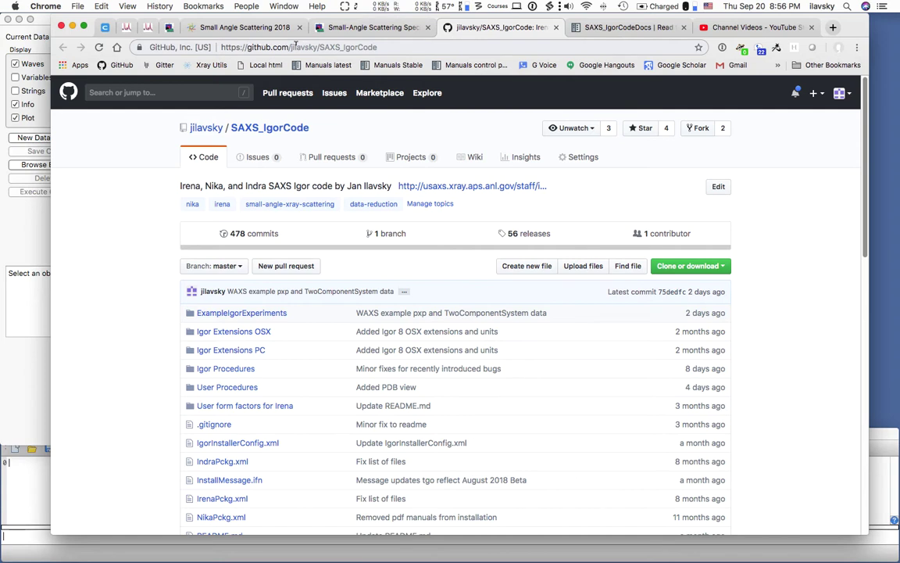
double_click(294, 47)
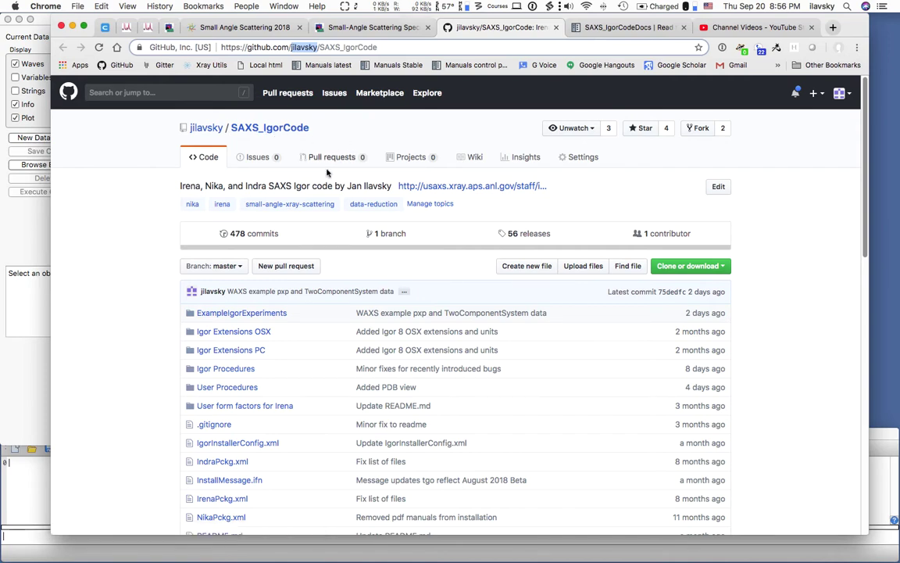
scroll(145, 316, down, 5)
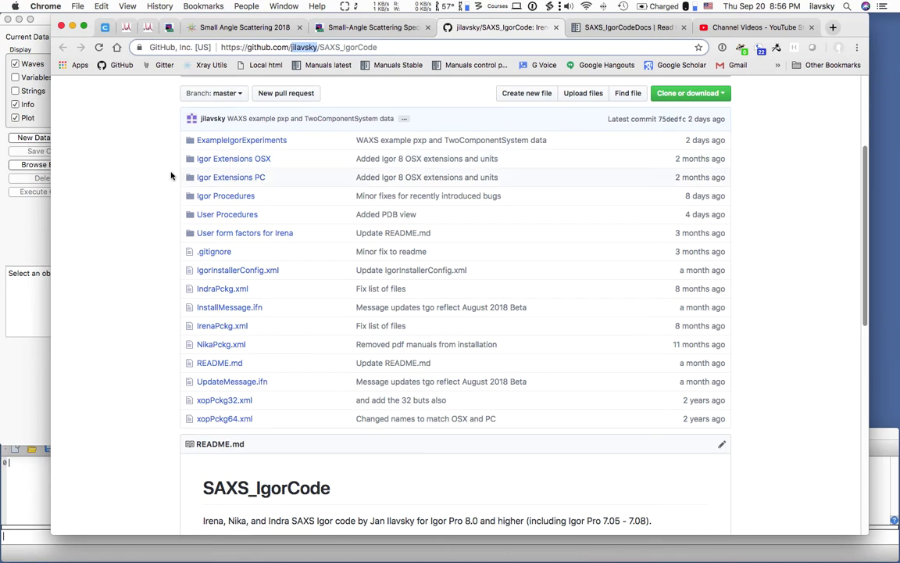
scroll(169, 174, up, 2)
scroll(169, 173, up, 1)
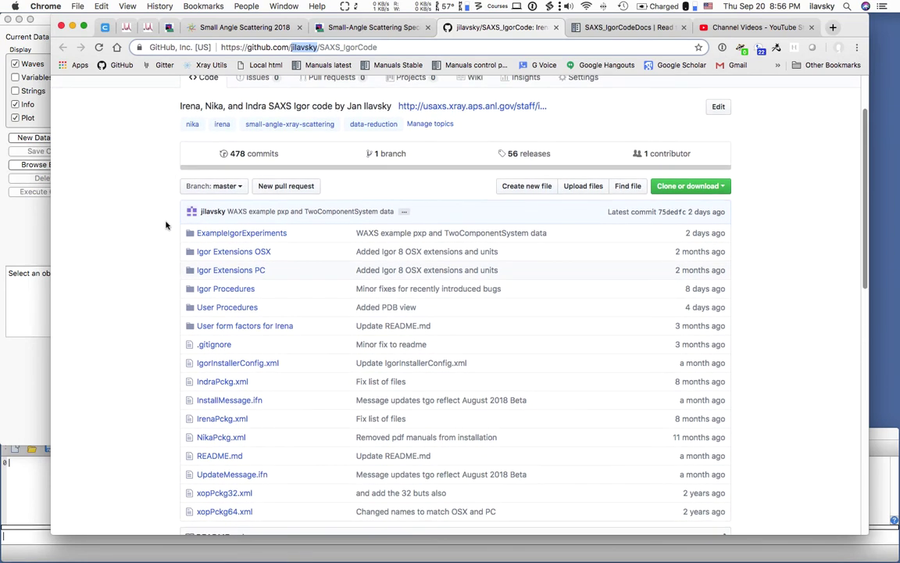
click(235, 235)
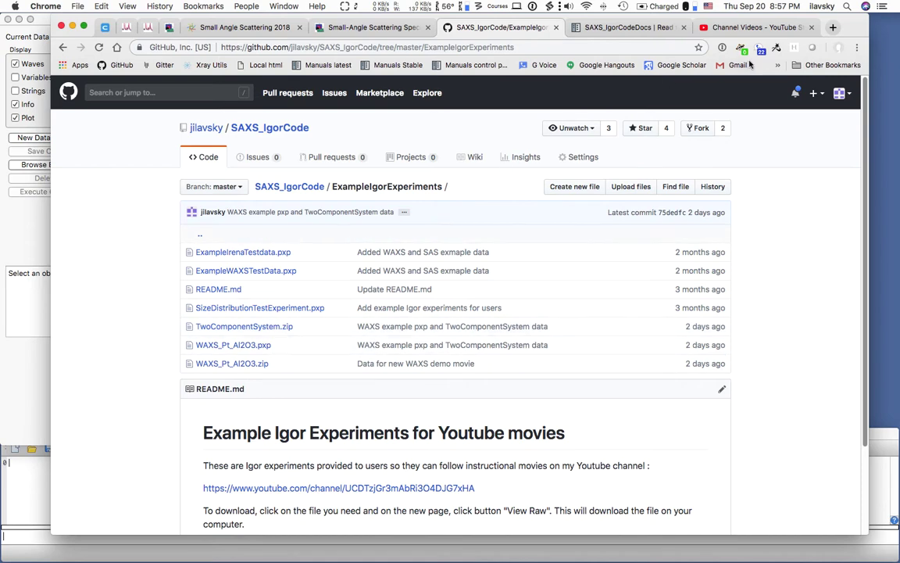
key(super+m)
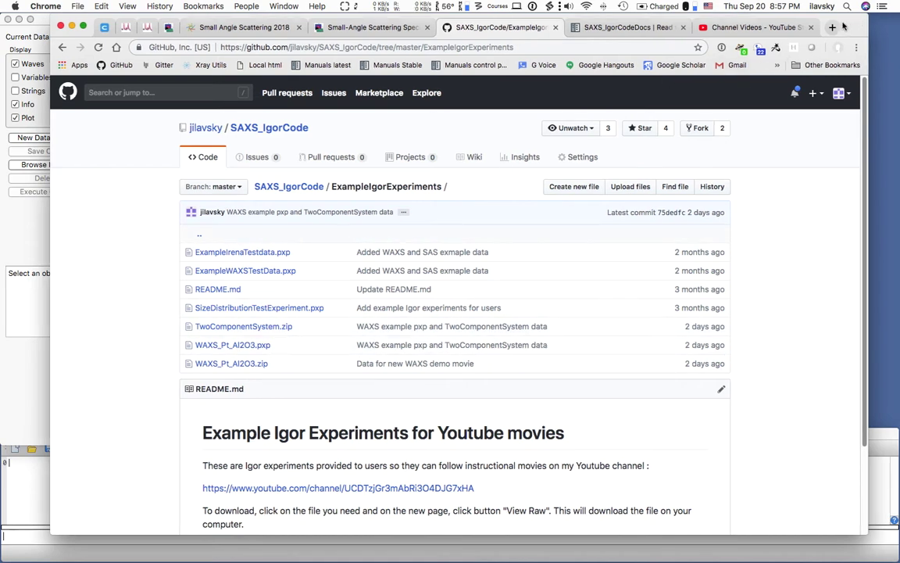
- Return to Igor Pro and load the Irena SAS macros
click(210, 133)
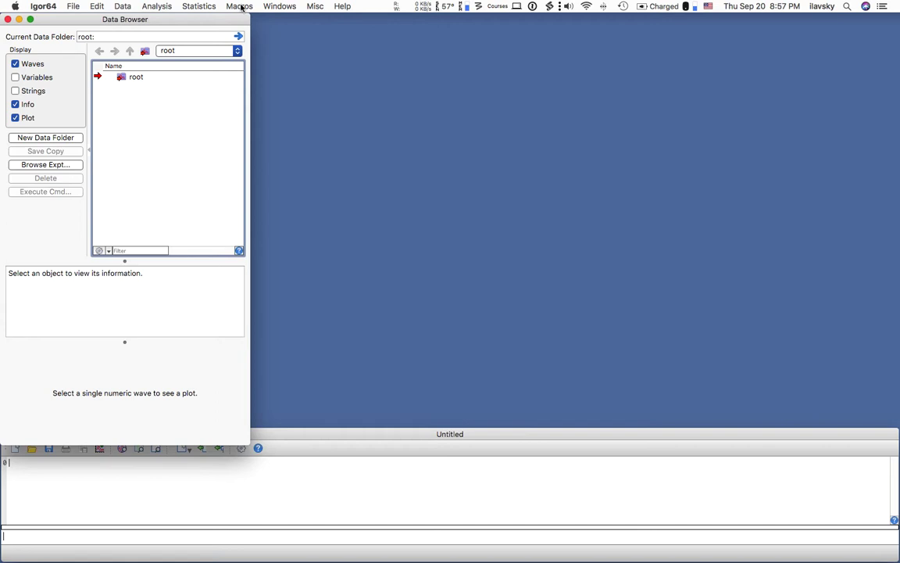
click(316, 54)
click(197, 18)
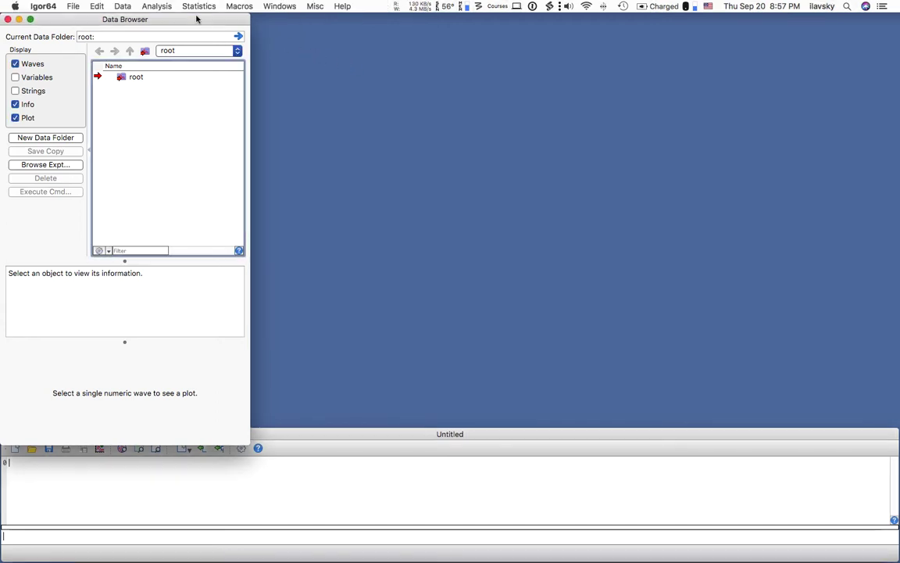
click(238, 6)
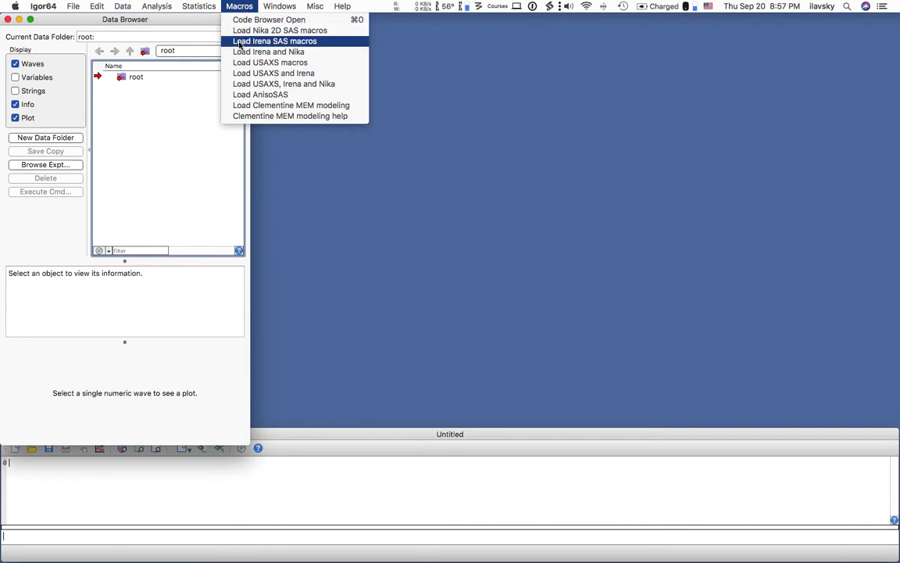
click(278, 47)
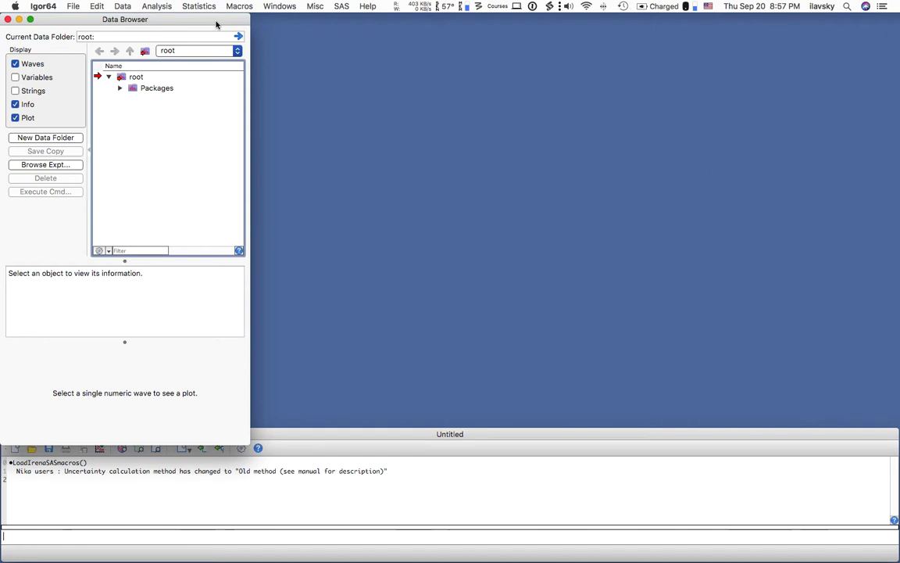
- Open the Import ASCII SAS data tool and place its panel over the Data Browser
click(341, 6)
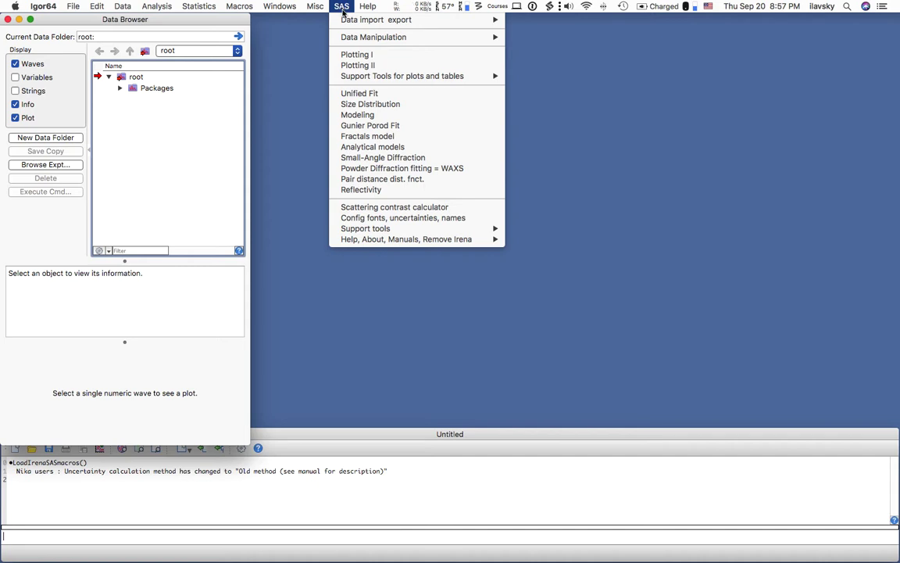
mouse_move(342, 21)
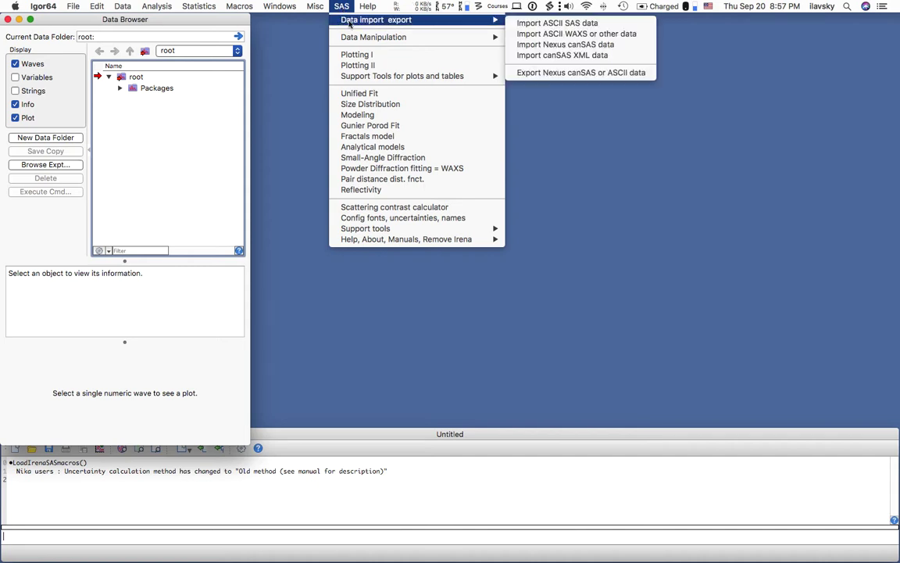
click(550, 24)
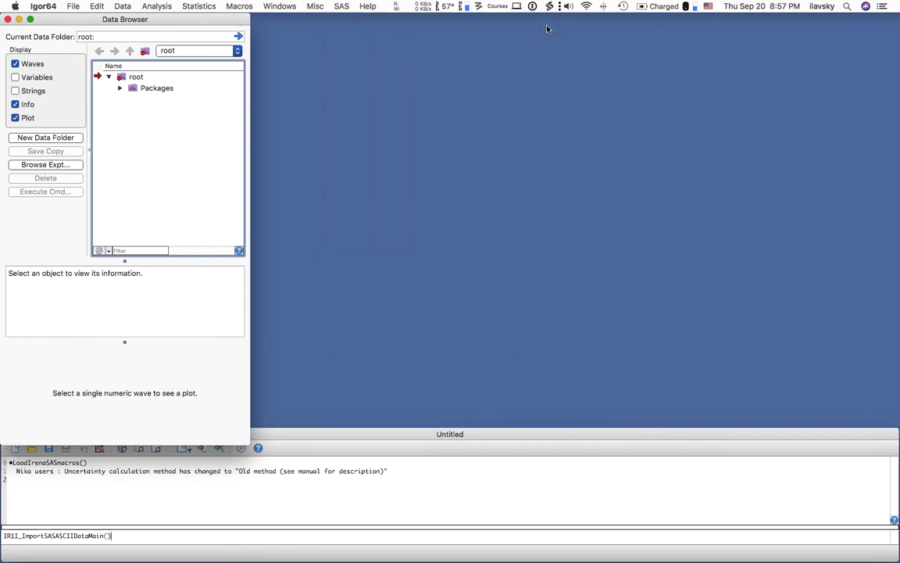
drag(147, 20, 127, 19)
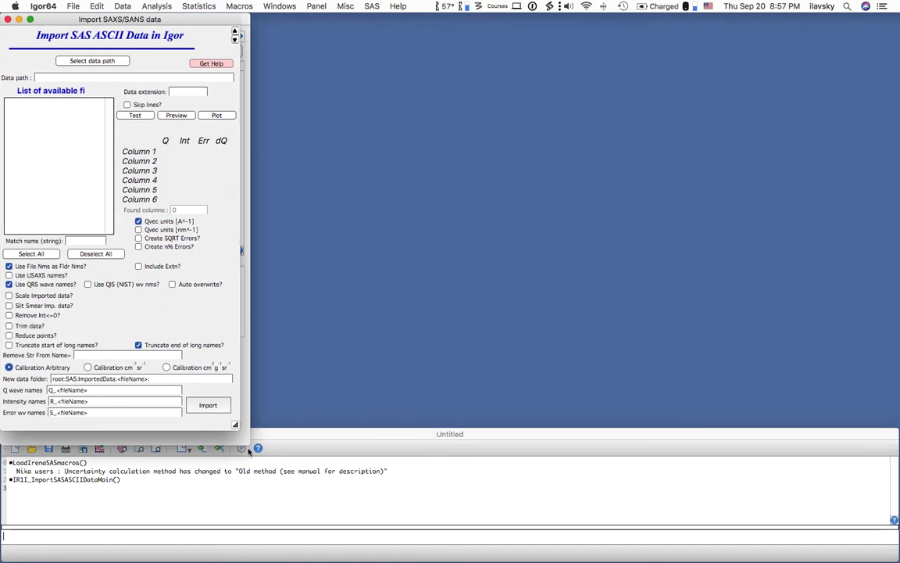
mouse_move(235, 427)
mouse_down()
mouse_move(317, 525)
mouse_move(215, 374)
mouse_move(233, 423)
mouse_up()
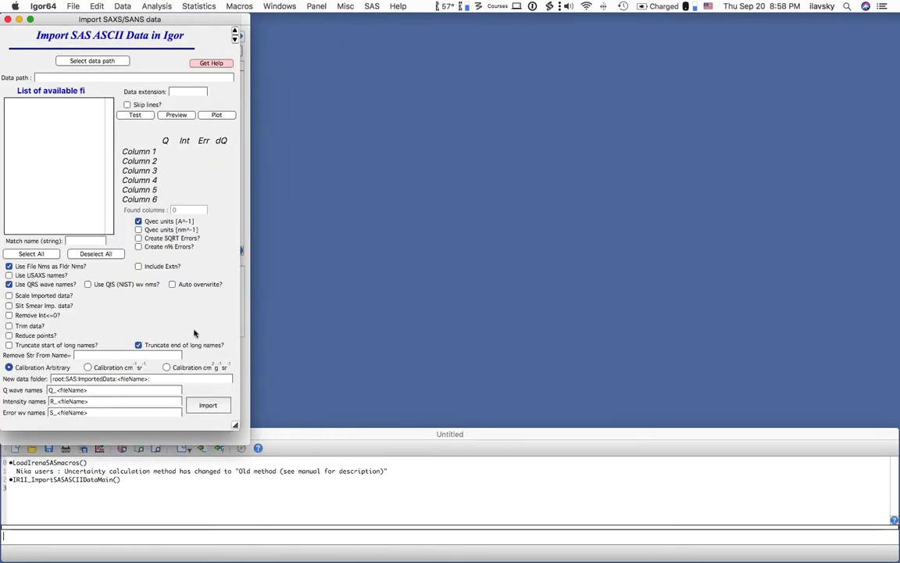
- Look through the online manual's Import data chapter from the import tool's help, then return to the import panel
click(210, 64)
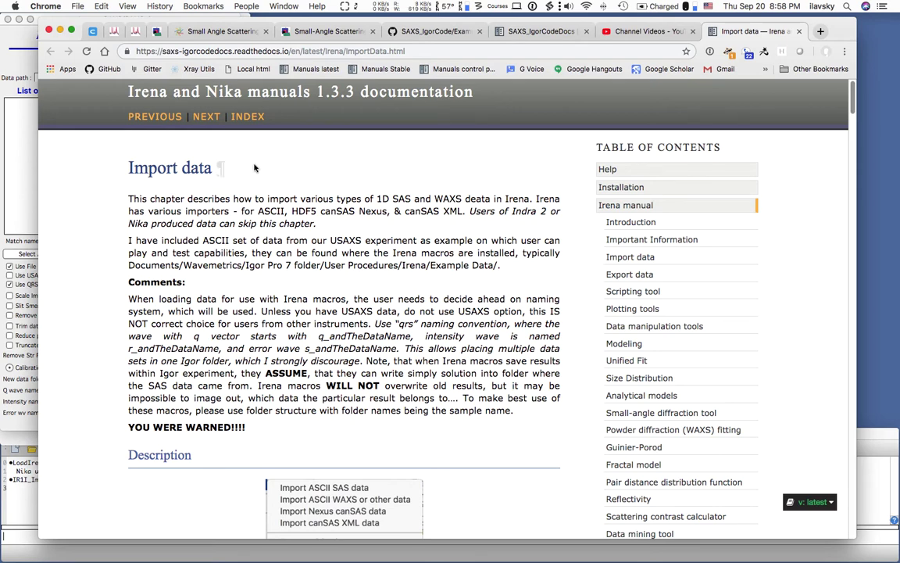
scroll(236, 222, down, 1)
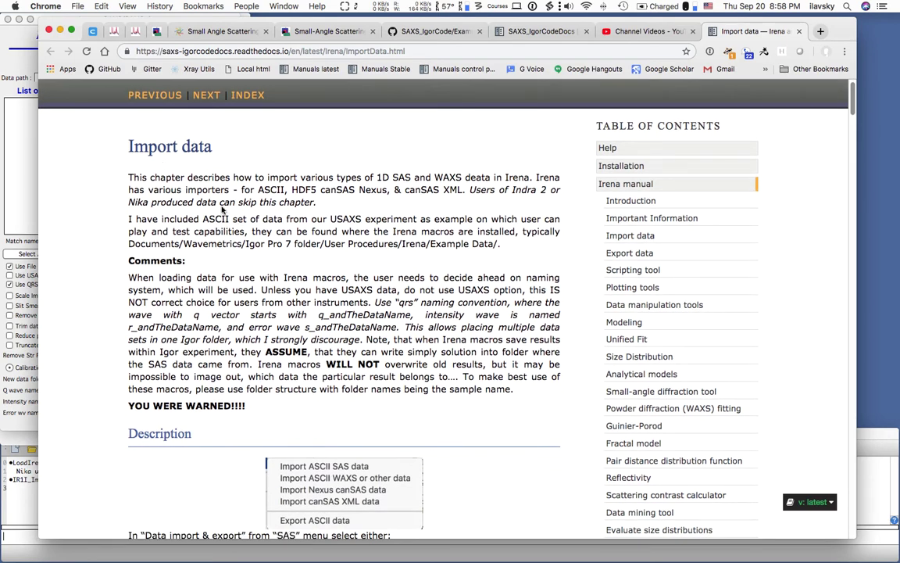
scroll(226, 225, down, 3)
scroll(226, 226, down, 15)
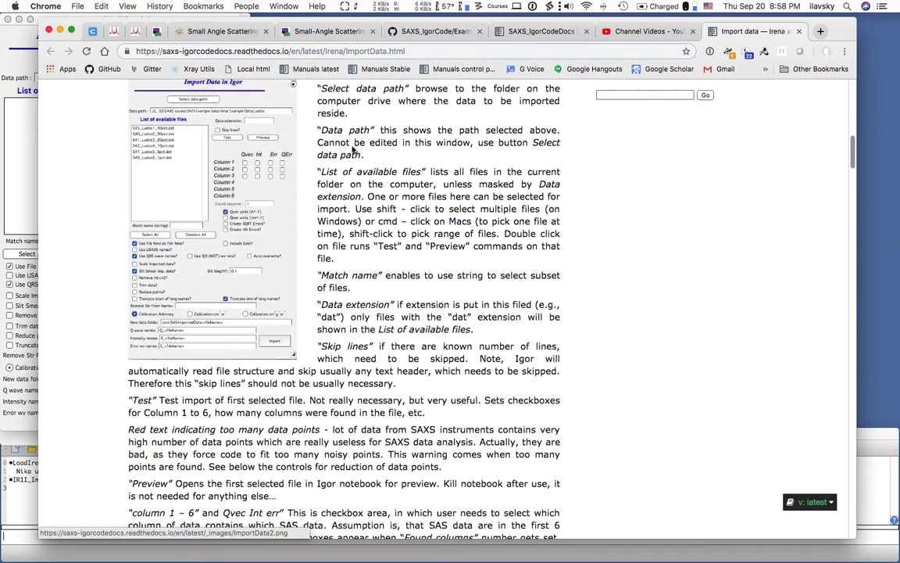
key(super+m)
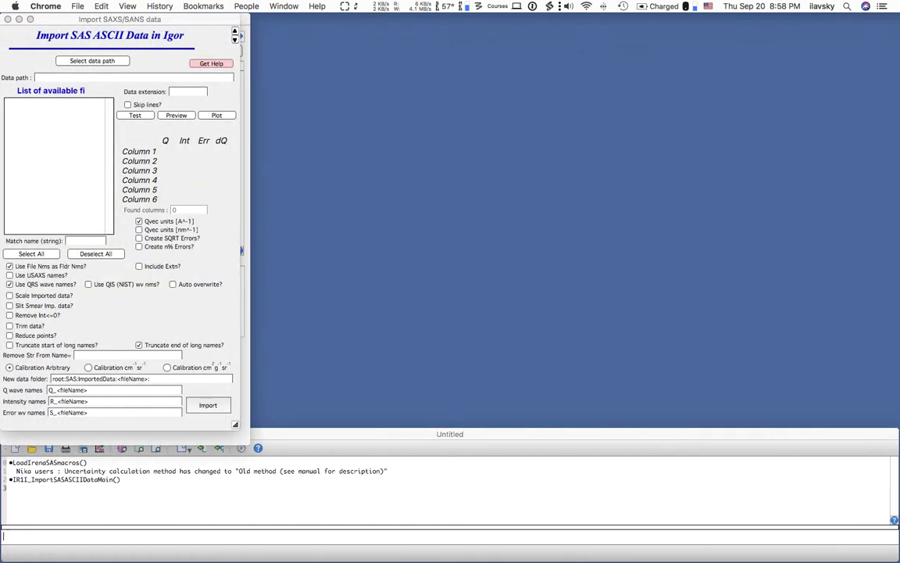
click(138, 23)
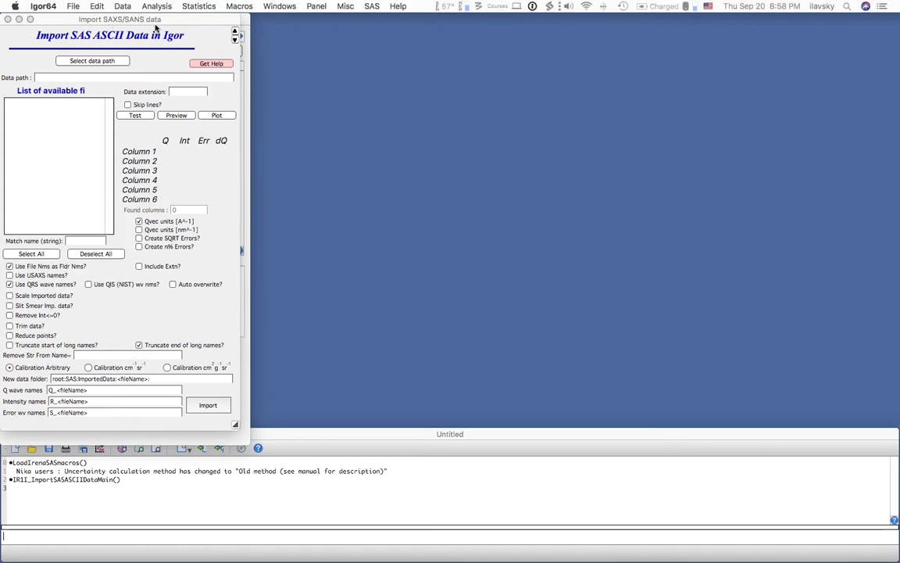
- Set the import data path to the ASCII data folder inside Irena ASCII Example Data, Two-ComponentSystem
click(87, 61)
click(460, 61)
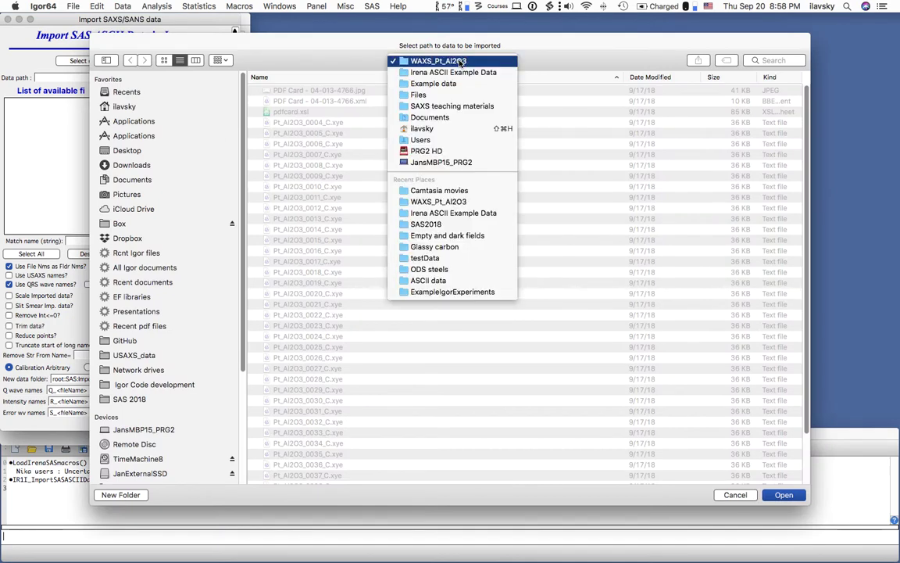
click(450, 72)
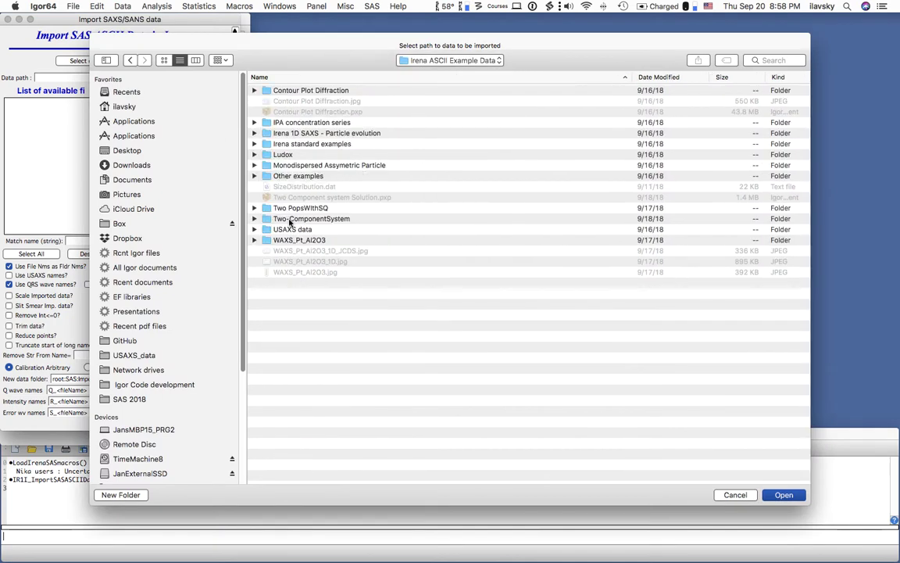
double_click(290, 219)
click(298, 91)
double_click(298, 92)
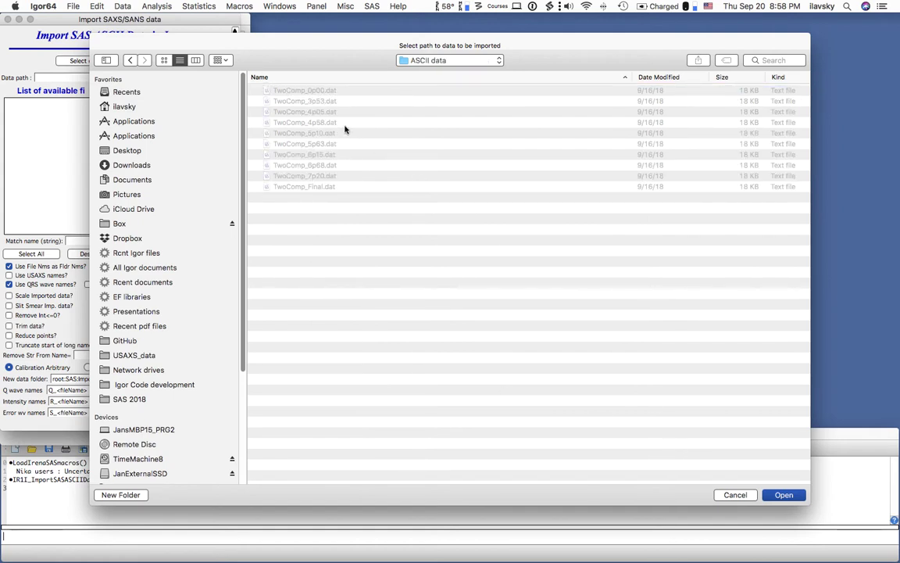
click(782, 495)
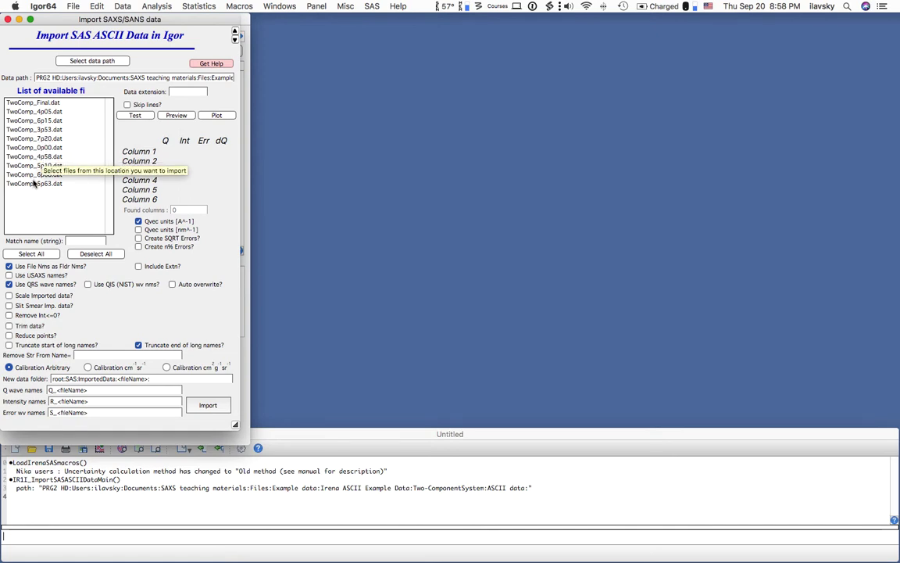
- Test and preview the TwoComp_4p05.dat file, moving its preview window clear of the import panel
double_click(39, 116)
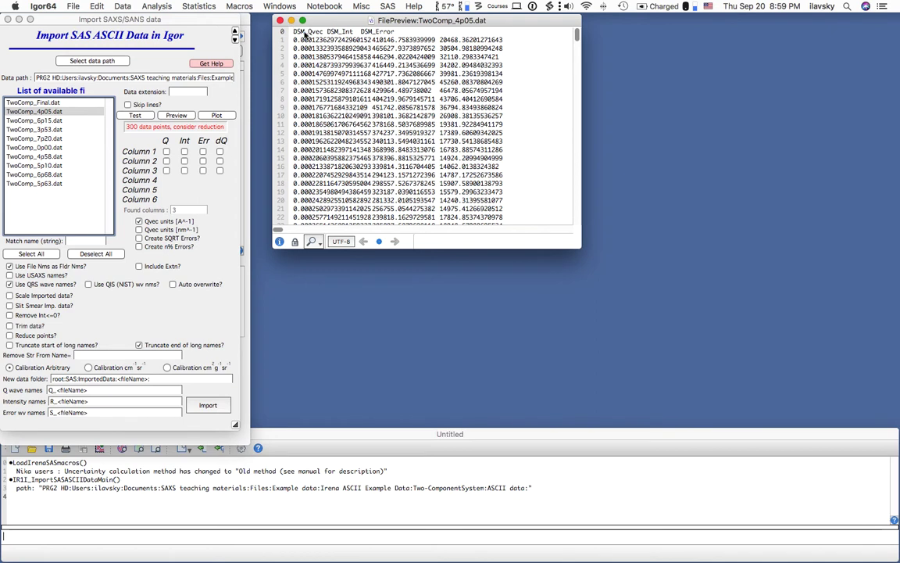
scroll(311, 35, right, 1)
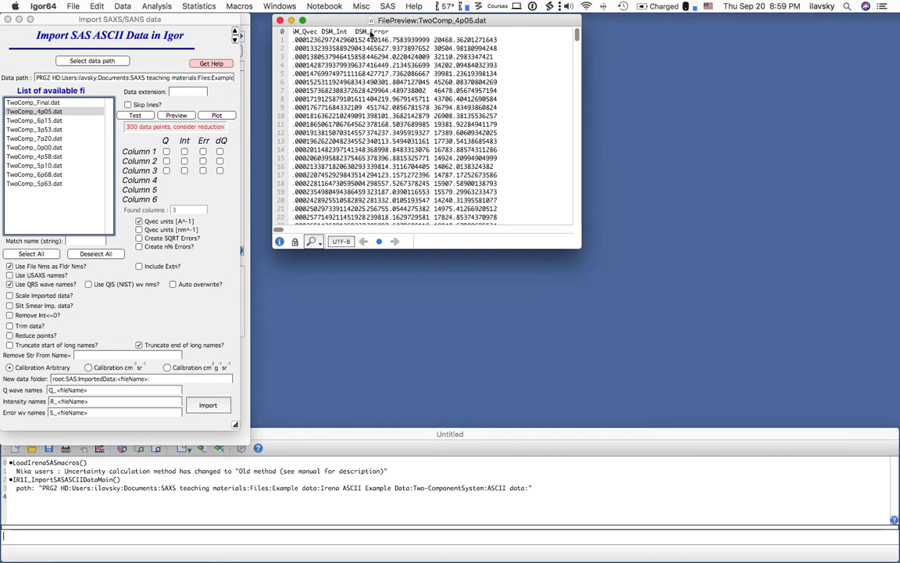
drag(386, 19, 412, 20)
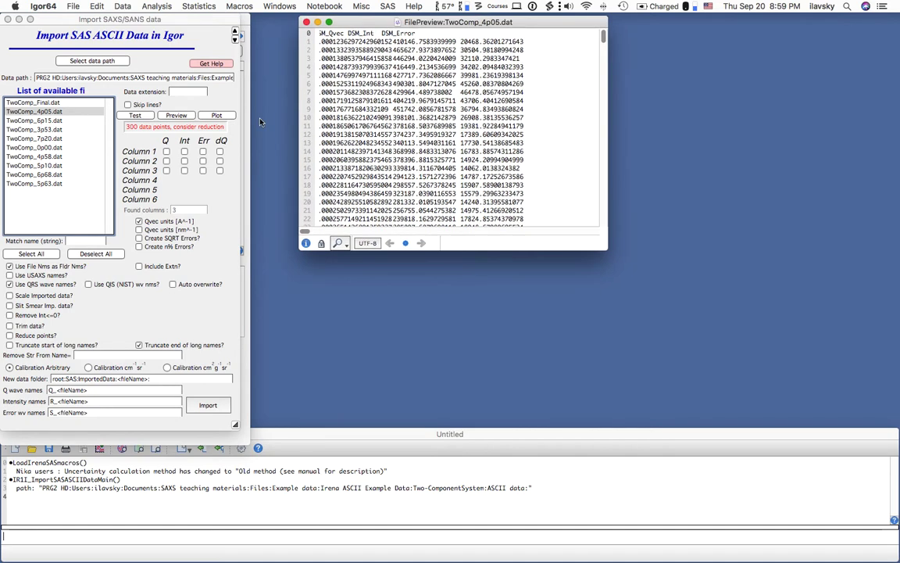
- Assign Column 1 to Q, Column 2 to Int and Column 3 to Err for the import
click(167, 154)
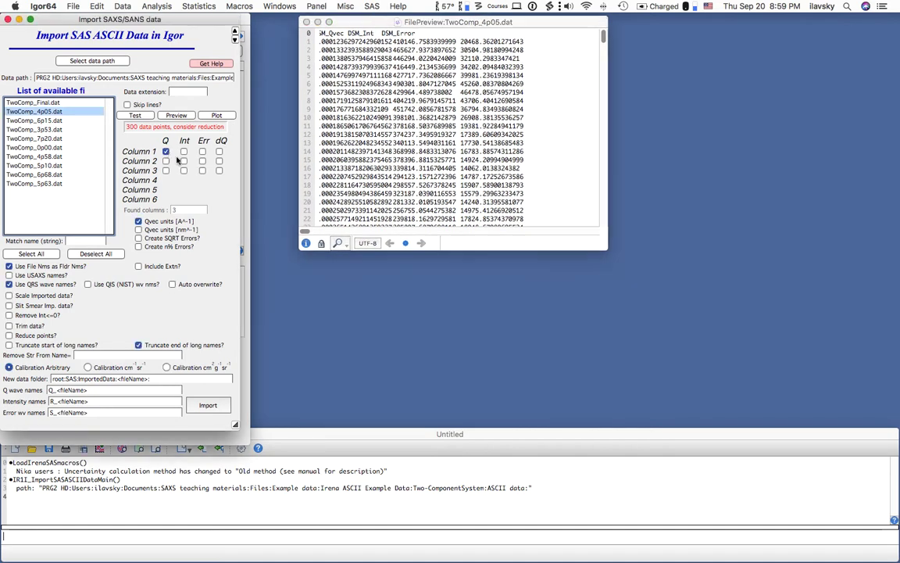
click(166, 151)
click(184, 161)
click(202, 171)
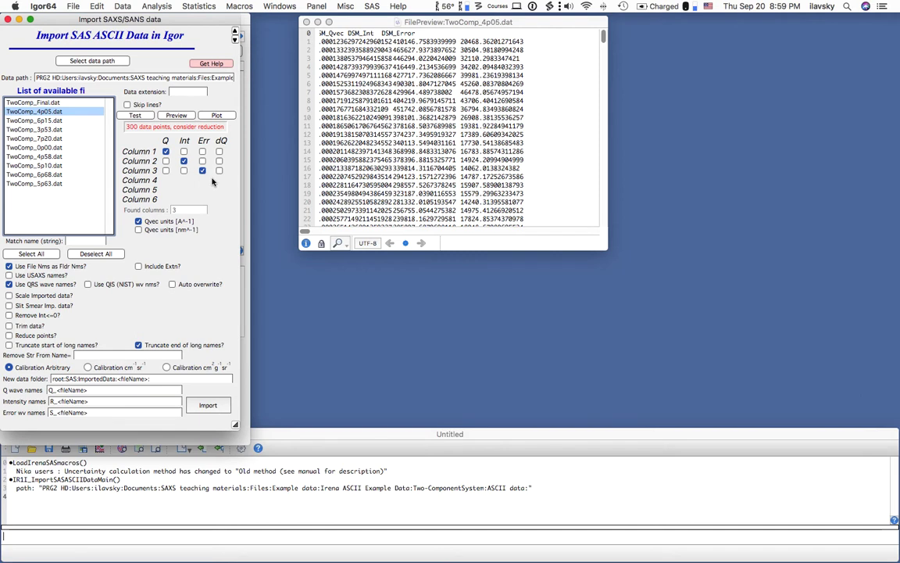
- Plot TwoComp_4p05.dat to check the column assignment, then close the plot and the file preview
click(218, 116)
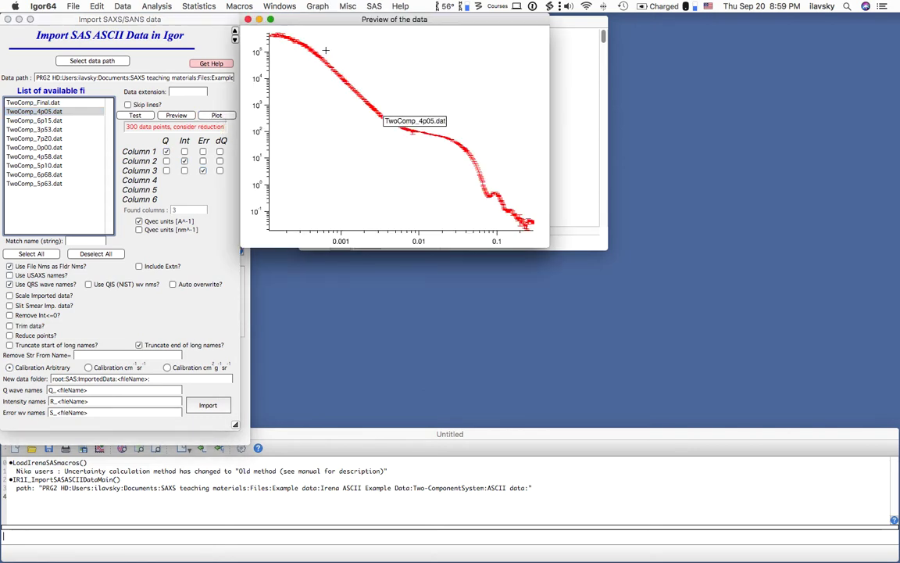
click(248, 19)
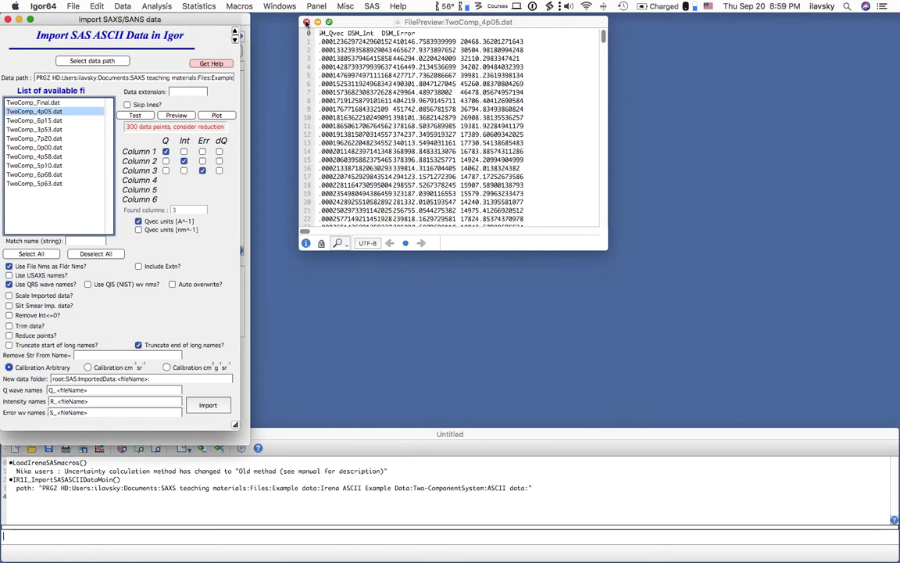
click(307, 23)
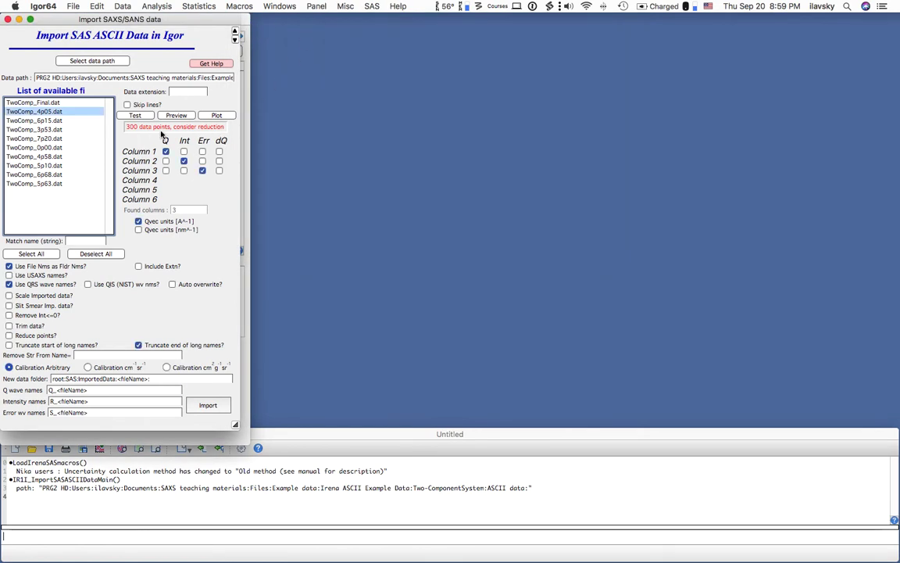
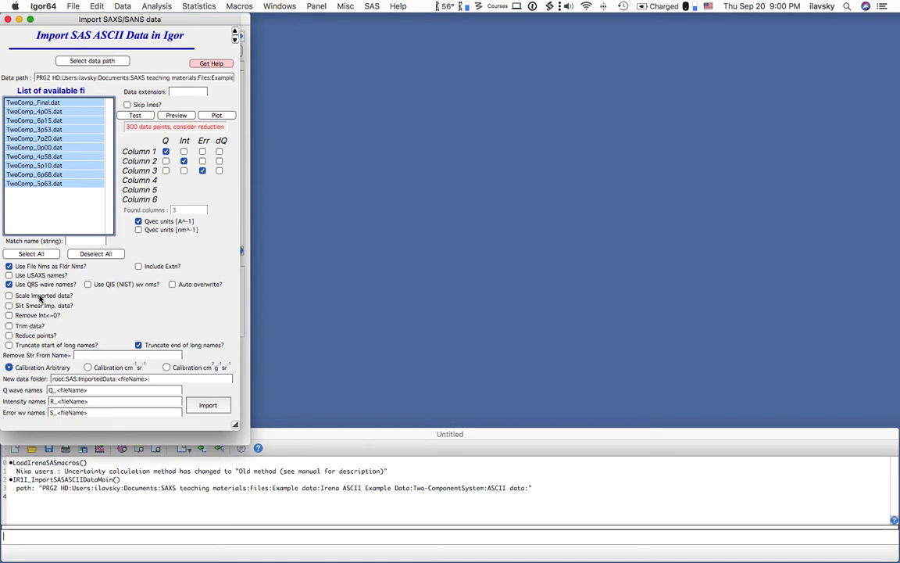
mouse_move(39, 298)
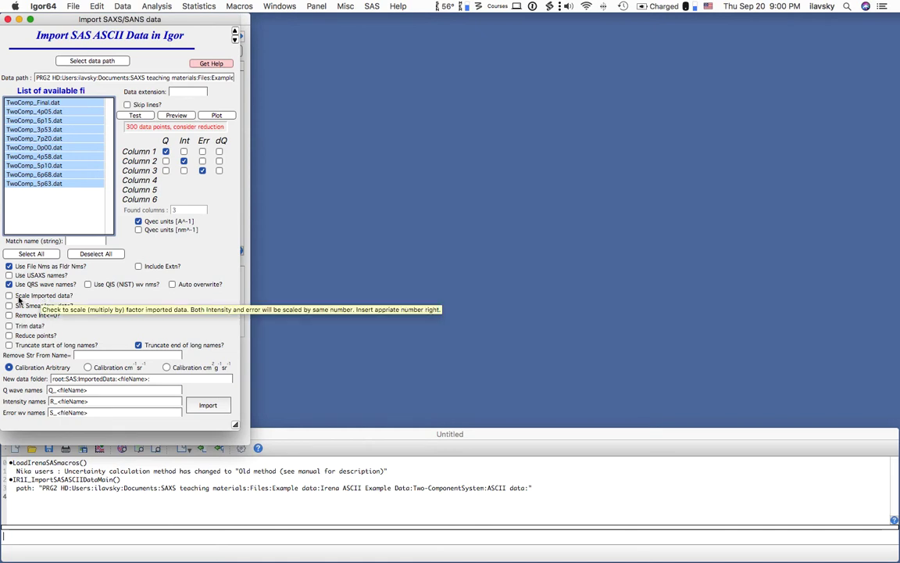
- Look at the scaling option for imported data and at the long names setting in the default fonts and names configuration
click(9, 295)
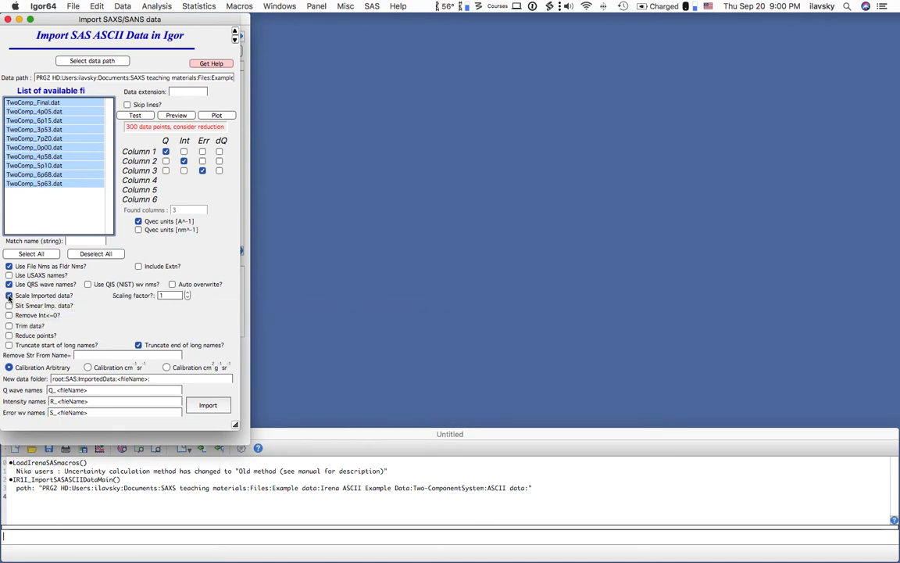
click(11, 296)
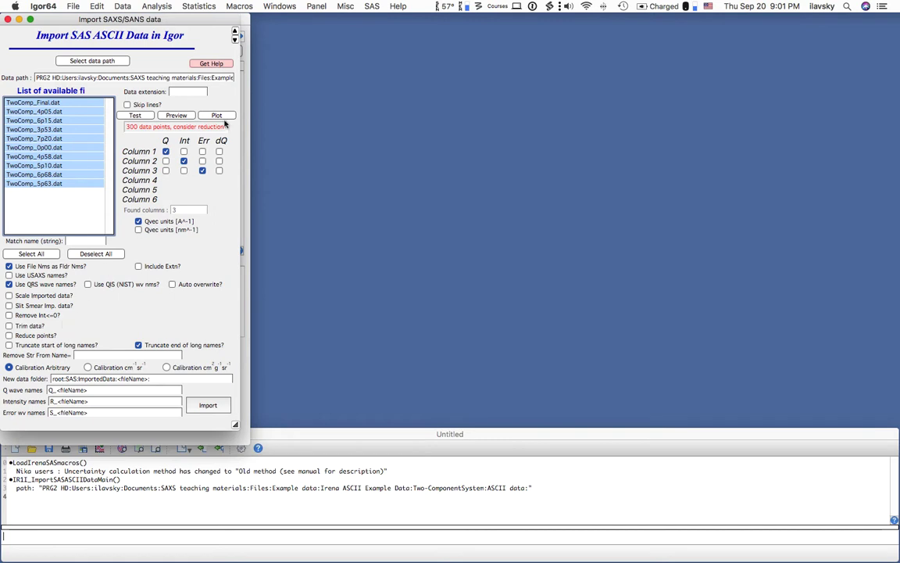
click(372, 6)
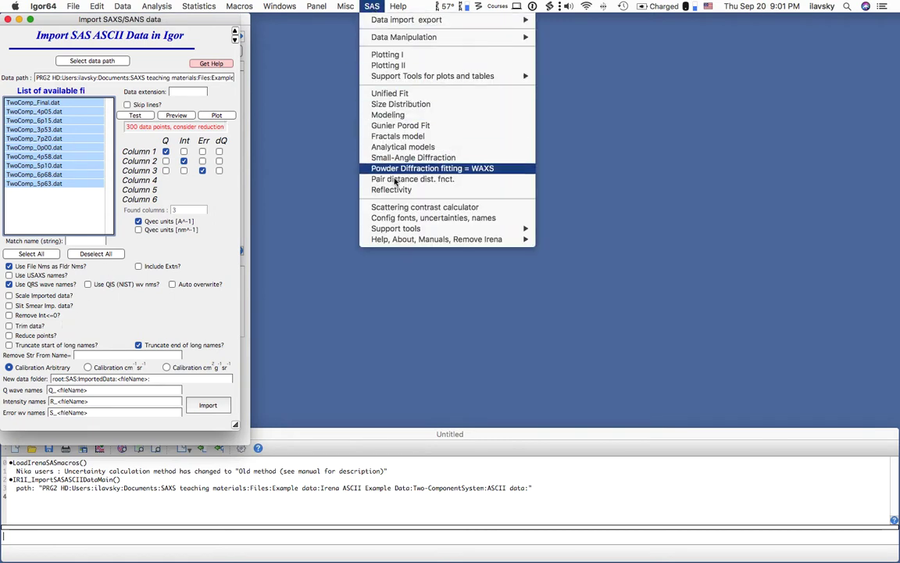
click(399, 219)
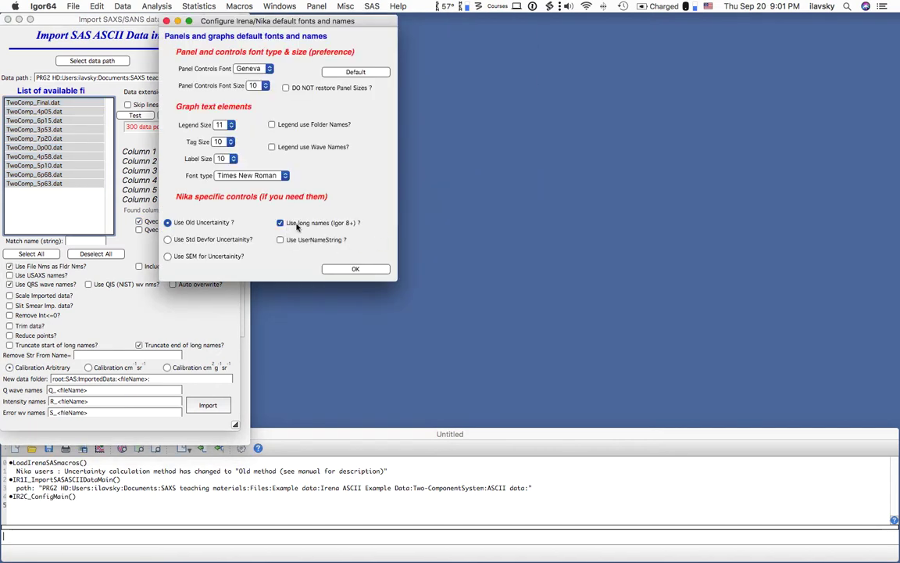
click(355, 269)
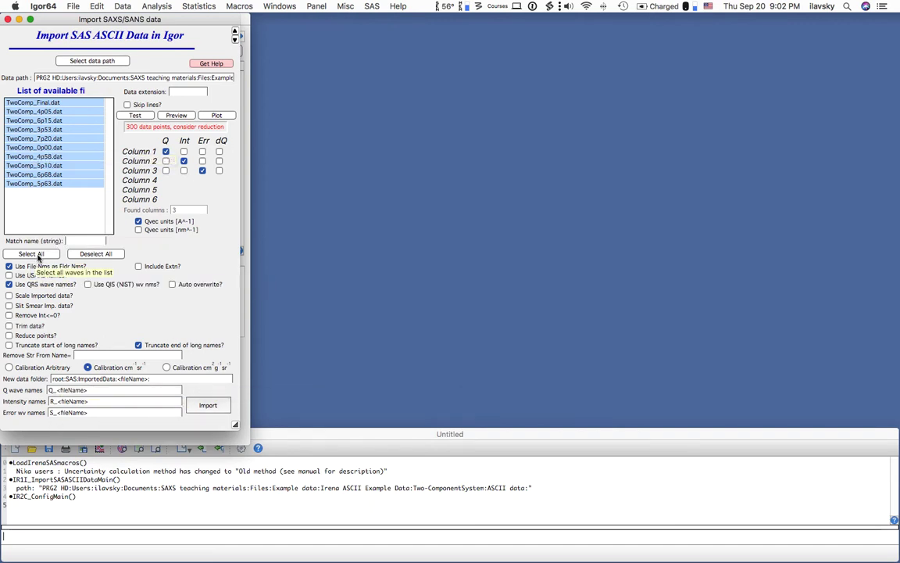
- Import all ten TwoComp data files with cm^-1 sr^-1 calibration and enlarge the command window to show the import log
click(209, 405)
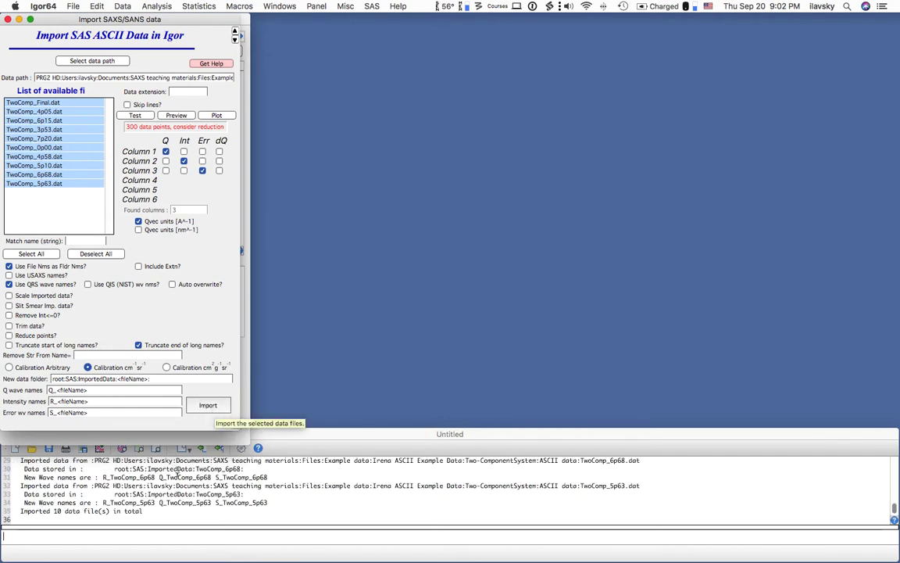
click(193, 477)
drag(247, 435, 244, 349)
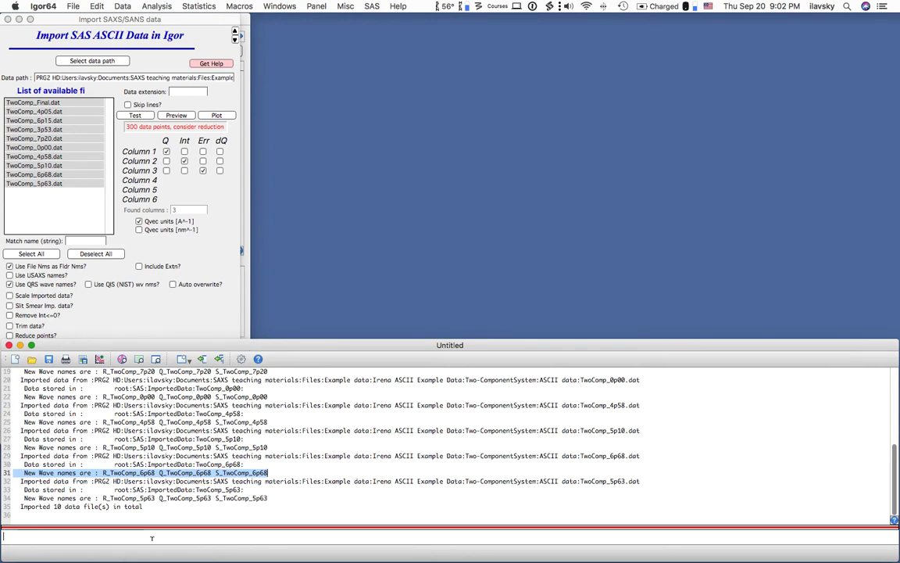
click(268, 7)
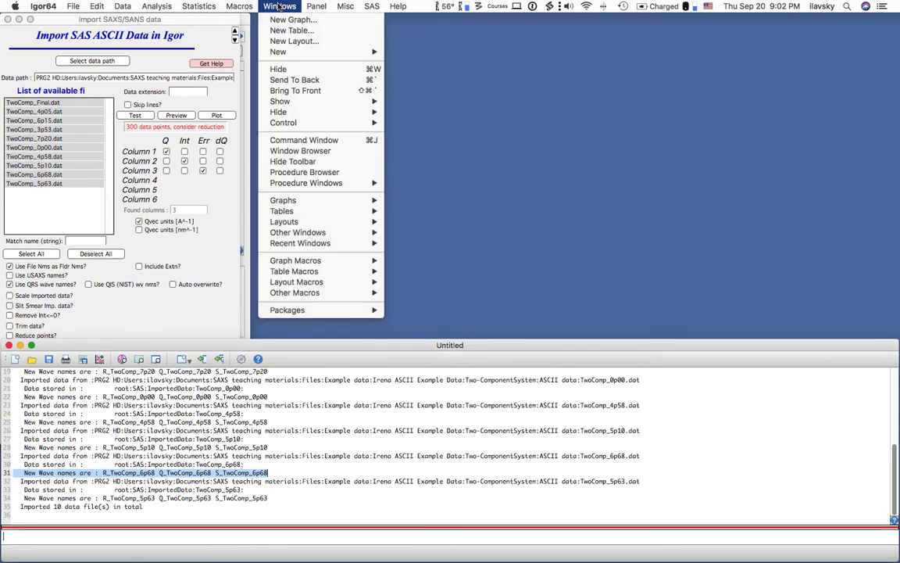
click(303, 141)
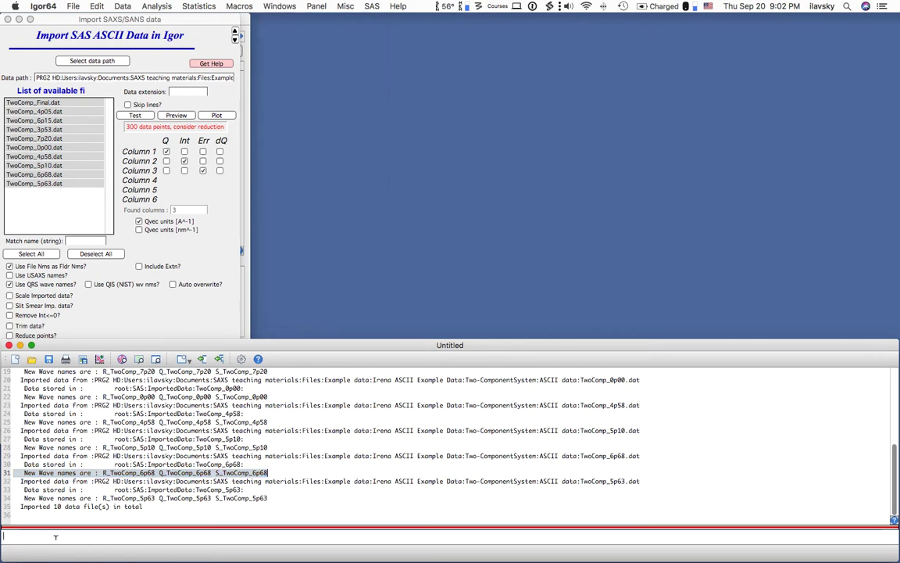
- Examine the source file, storage folder and wave names logged for TwoComp_0p00, and shrink the command window again
drag(156, 510, 645, 387)
scroll(16, 378, up, 1)
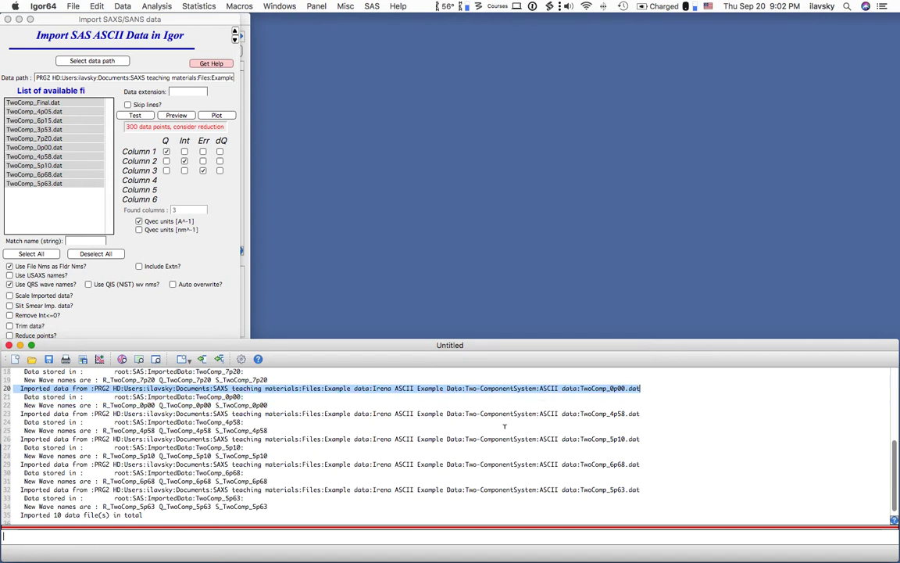
drag(114, 396, 174, 397)
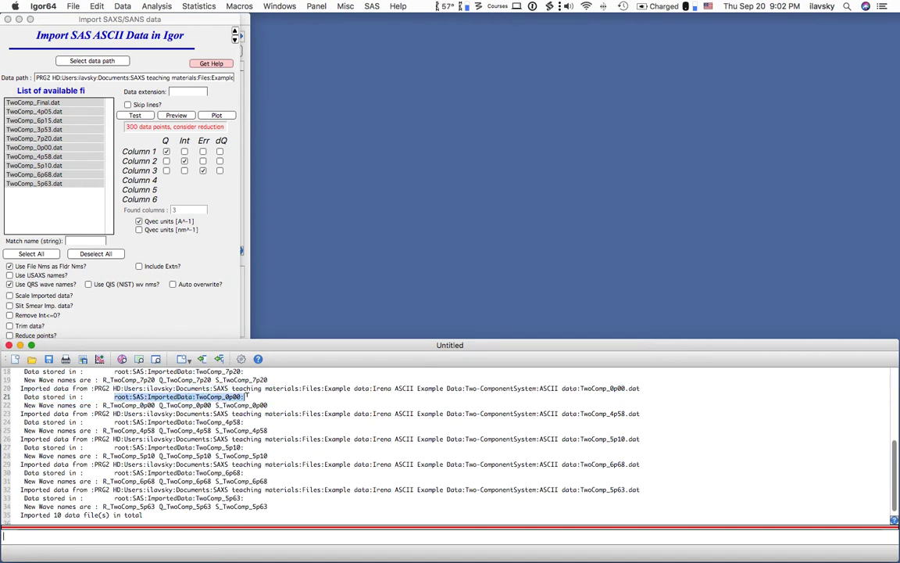
triple_click(114, 405)
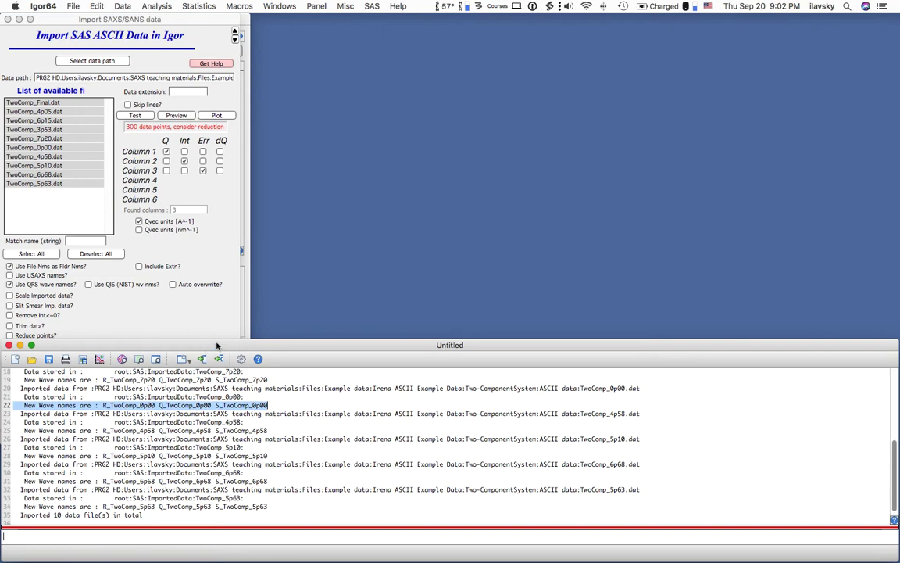
drag(215, 344, 215, 447)
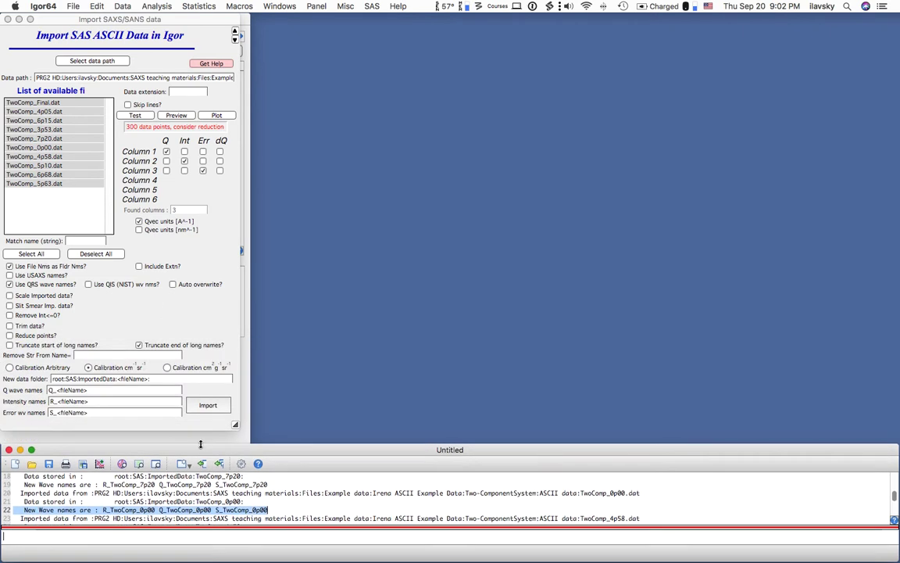
- Close the SAS data import panel and the Data Browser behind it
click(8, 19)
click(174, 142)
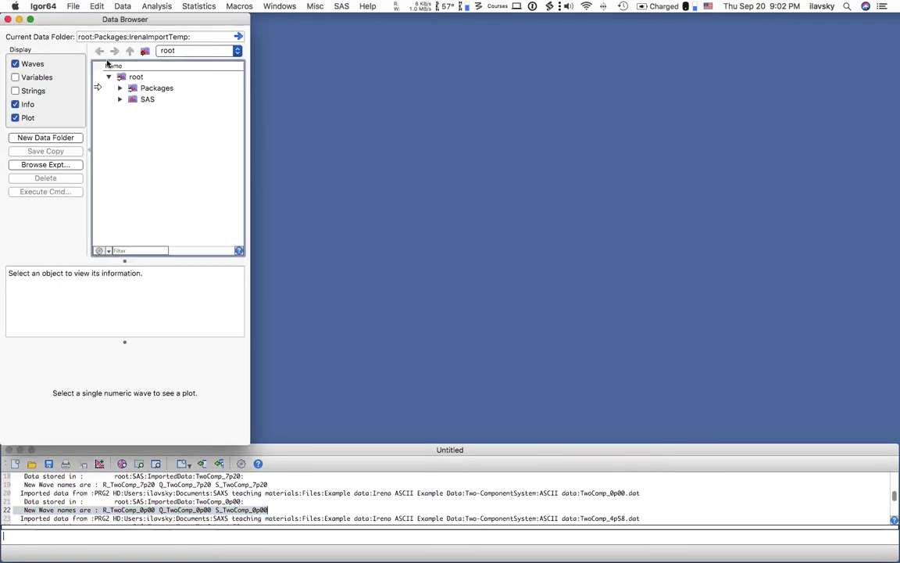
click(8, 19)
- Reopen the Data Browser at the root folder and expand SAS, ImportedData and TwoComp_4p05
click(122, 6)
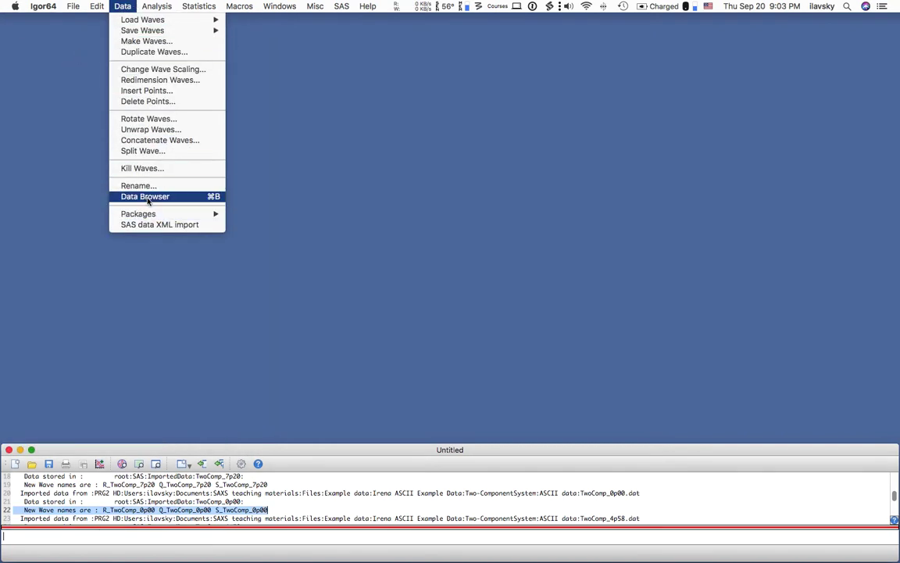
click(215, 202)
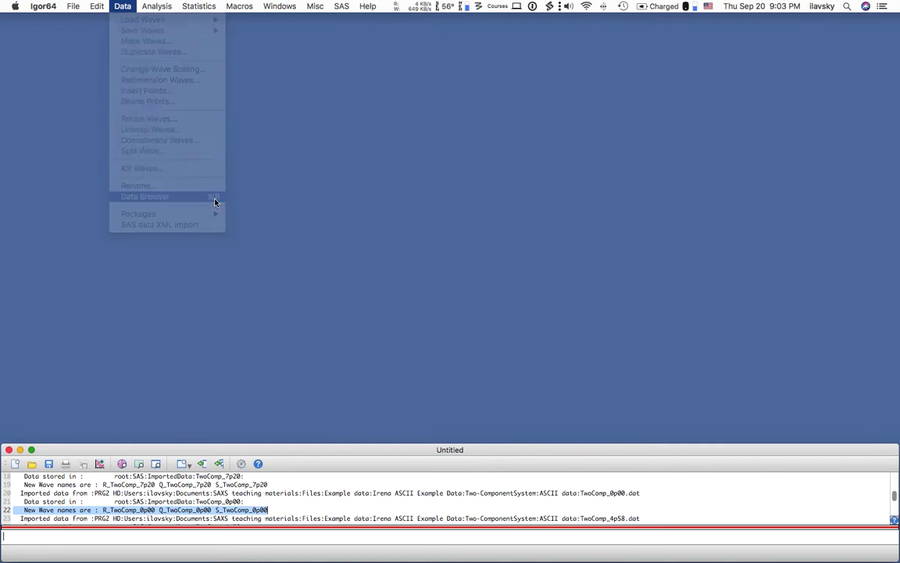
click(195, 50)
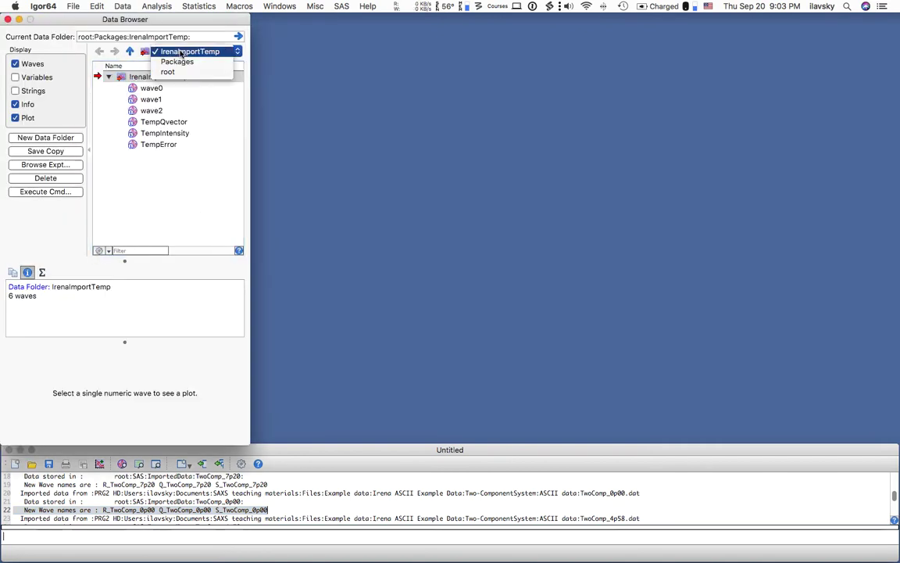
click(172, 72)
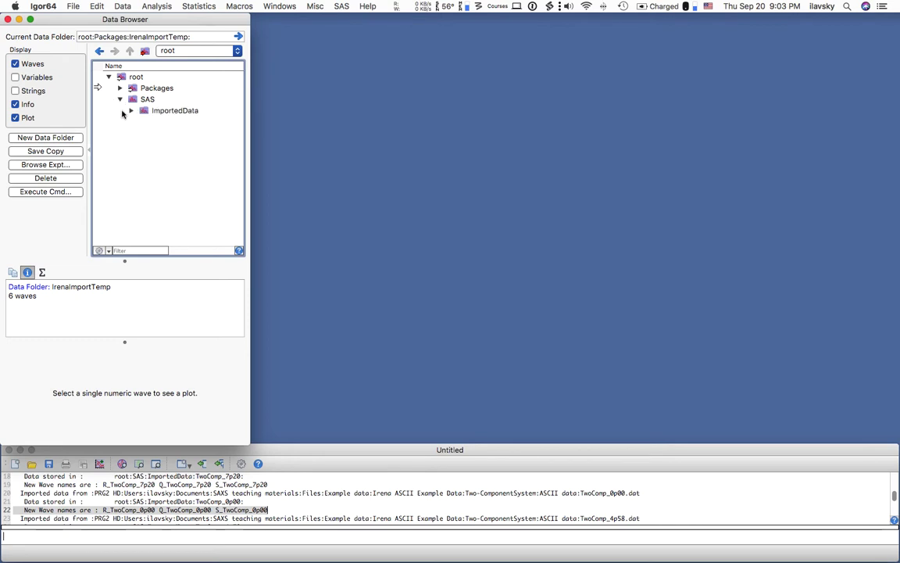
click(131, 110)
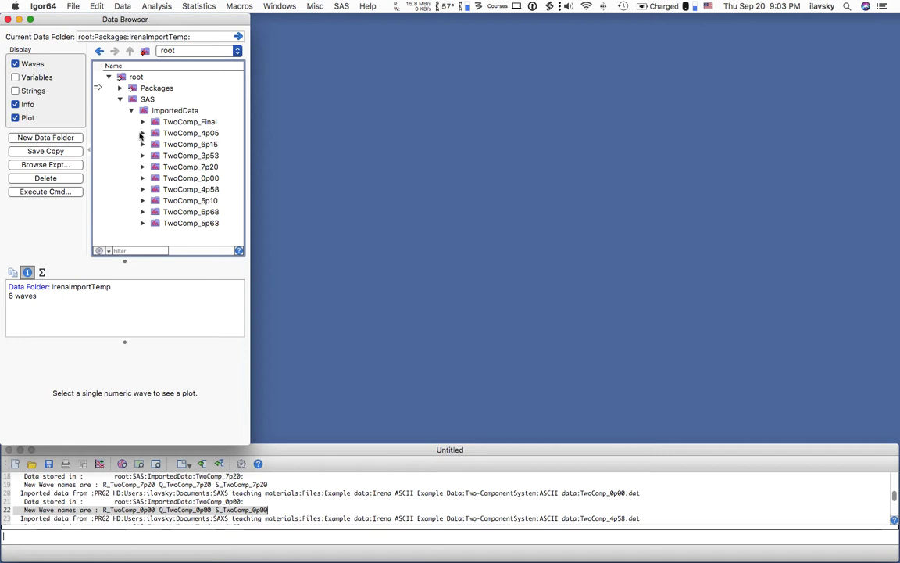
click(142, 133)
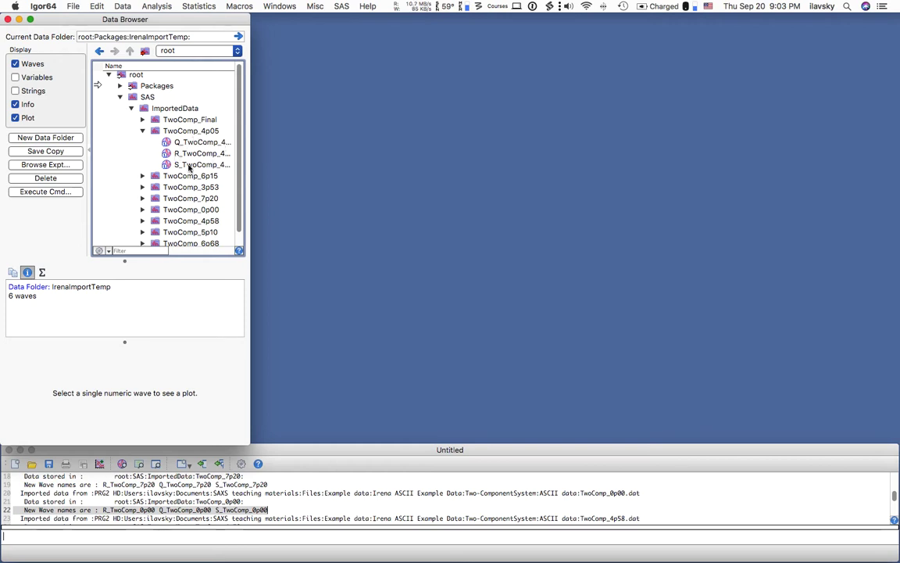
- Examine the Q, R and S waves of TwoComp_4p05 and the Q wave's note, collapse the folder and shorten the Data Browser window
click(203, 144)
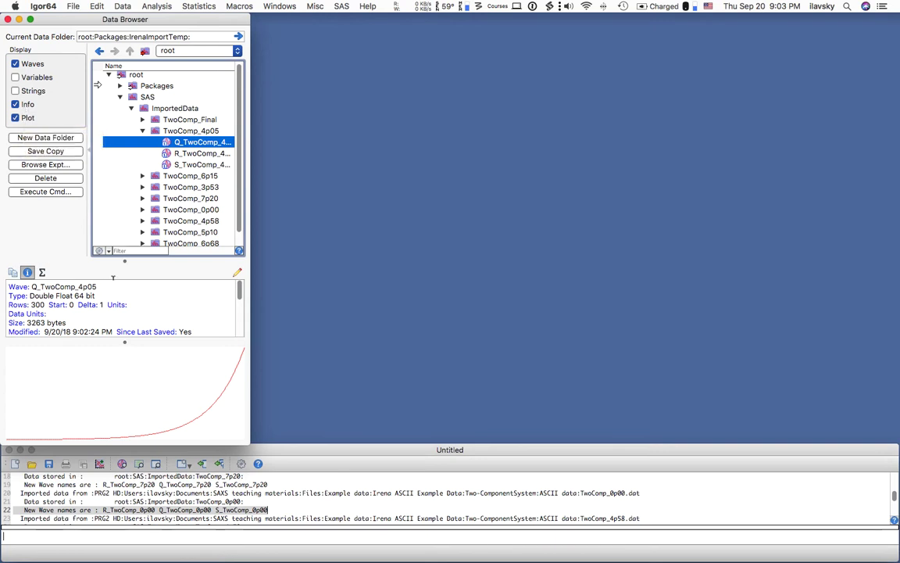
scroll(98, 320, down, 3)
scroll(100, 321, down, 3)
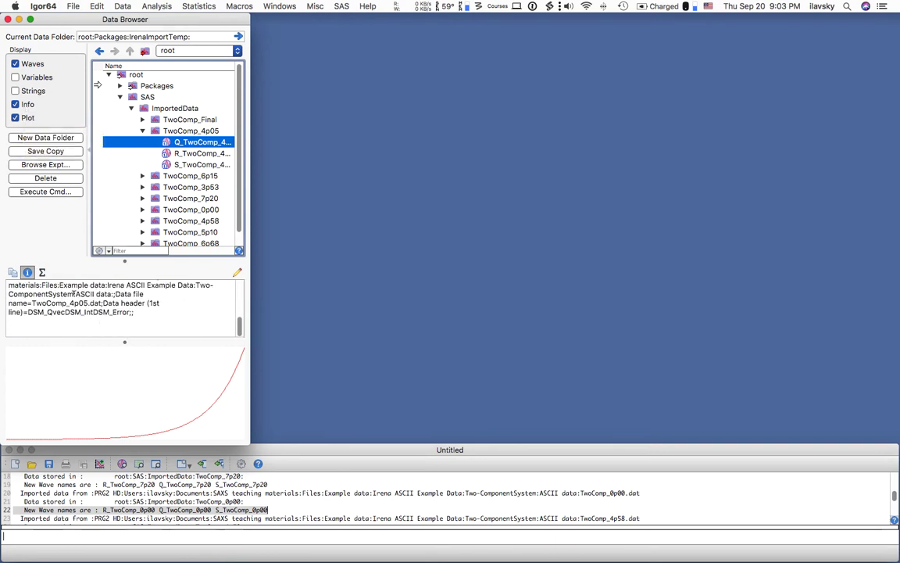
scroll(73, 293, up, 3)
scroll(99, 311, down, 3)
click(166, 154)
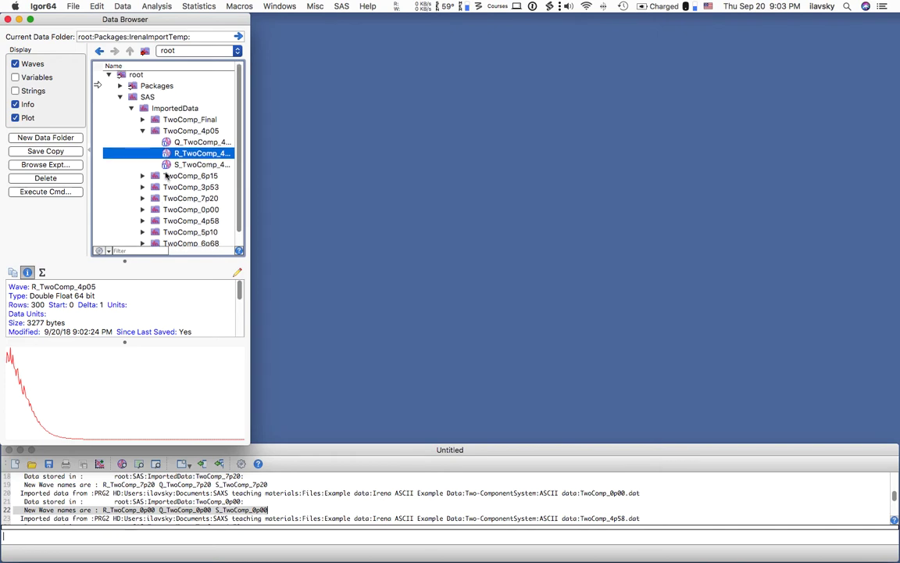
click(167, 165)
scroll(148, 244, down, 1)
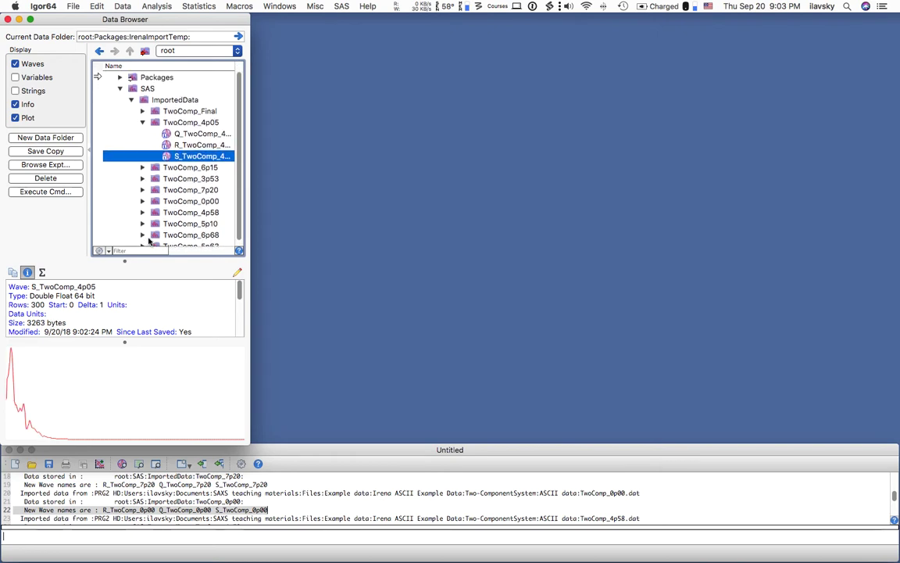
click(143, 122)
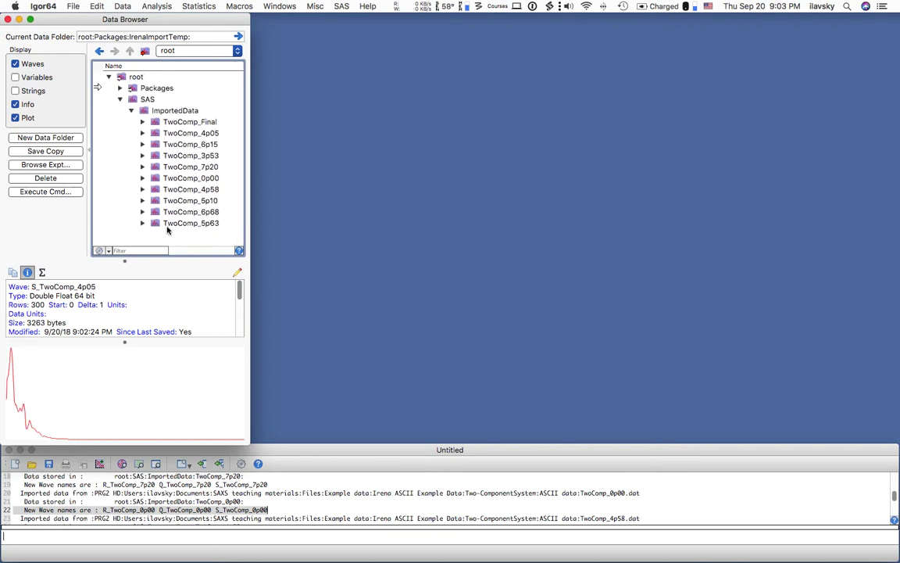
drag(249, 443, 195, 417)
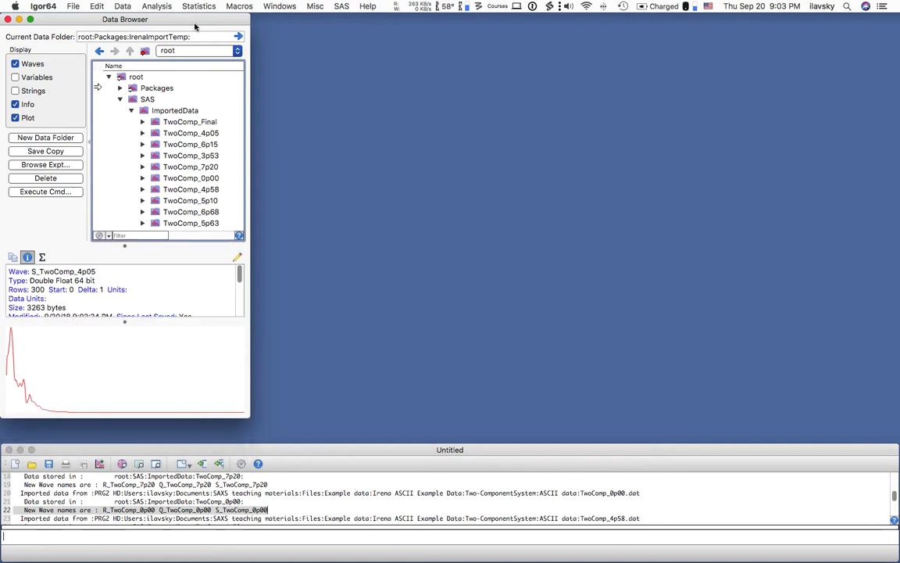
- Open the Plotting I tool and graph the QRS data from the TwoComp_Final folder
click(342, 7)
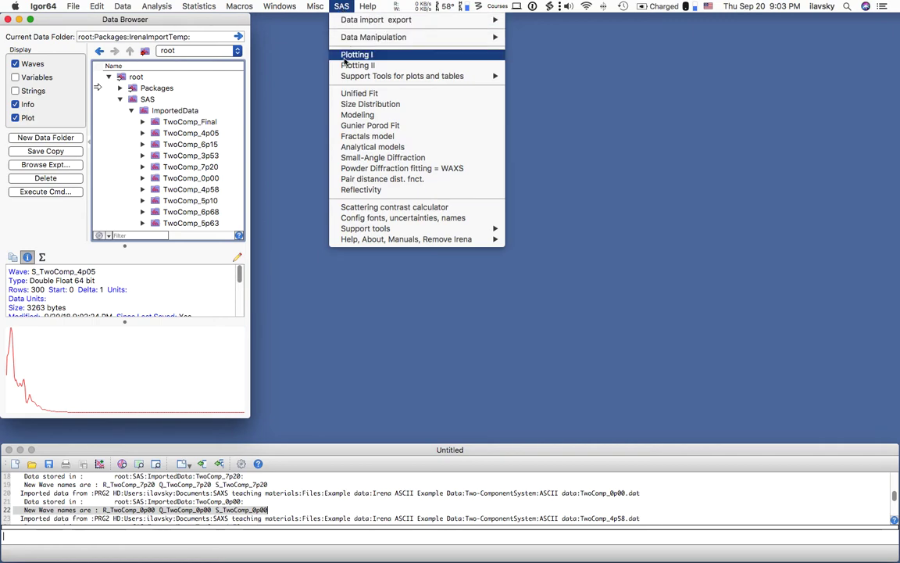
click(348, 54)
click(66, 54)
click(129, 65)
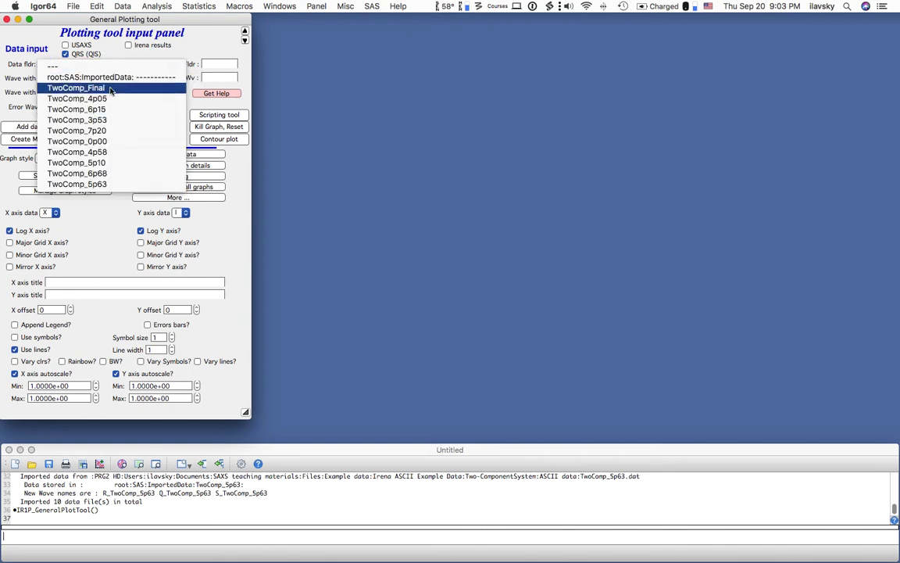
click(76, 88)
click(31, 126)
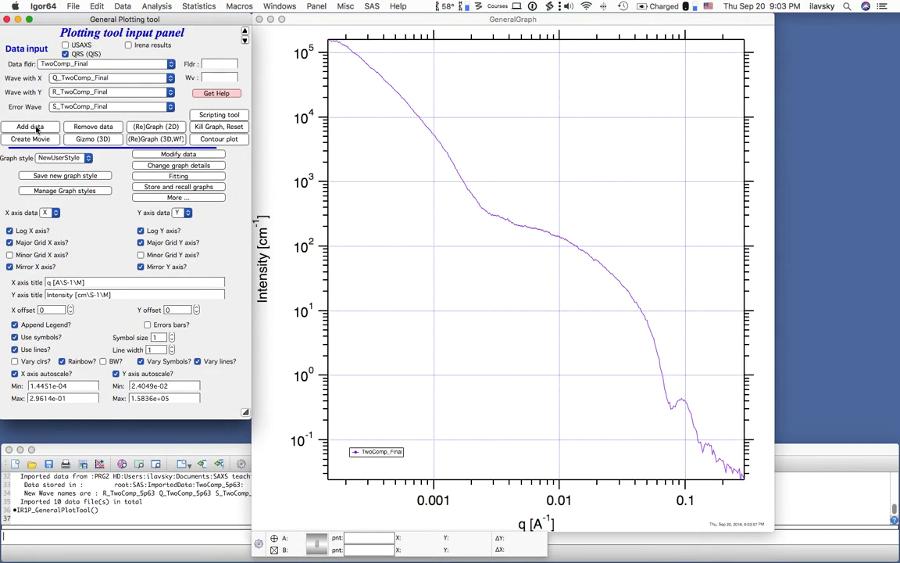
- Use the Scripting tool to reset the plot and graph all QRS data sets in root:SAS:ImportedData:
click(218, 115)
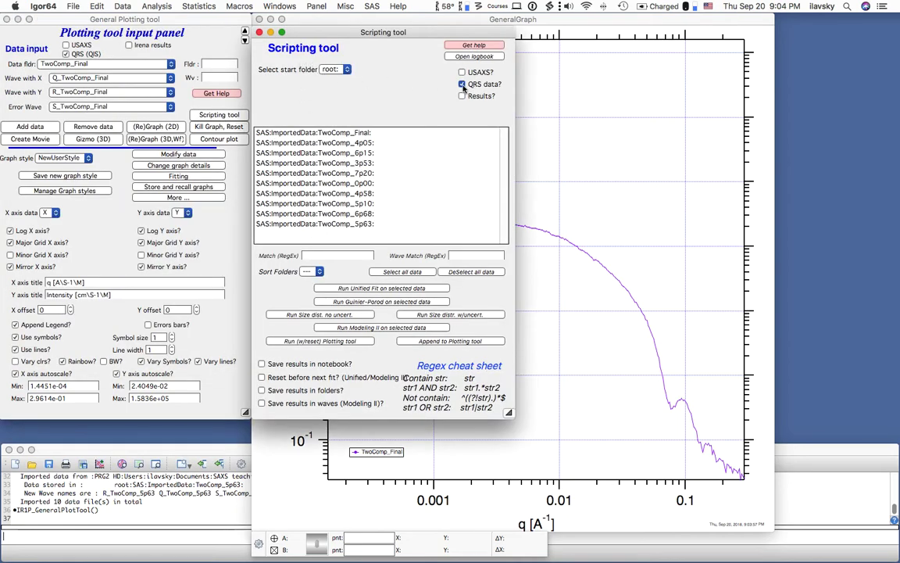
click(331, 69)
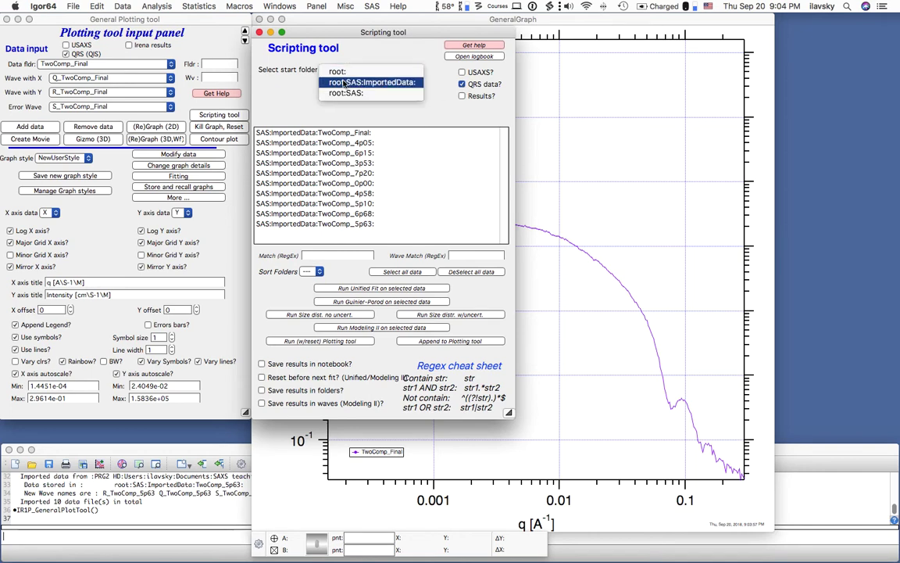
click(356, 81)
click(262, 132)
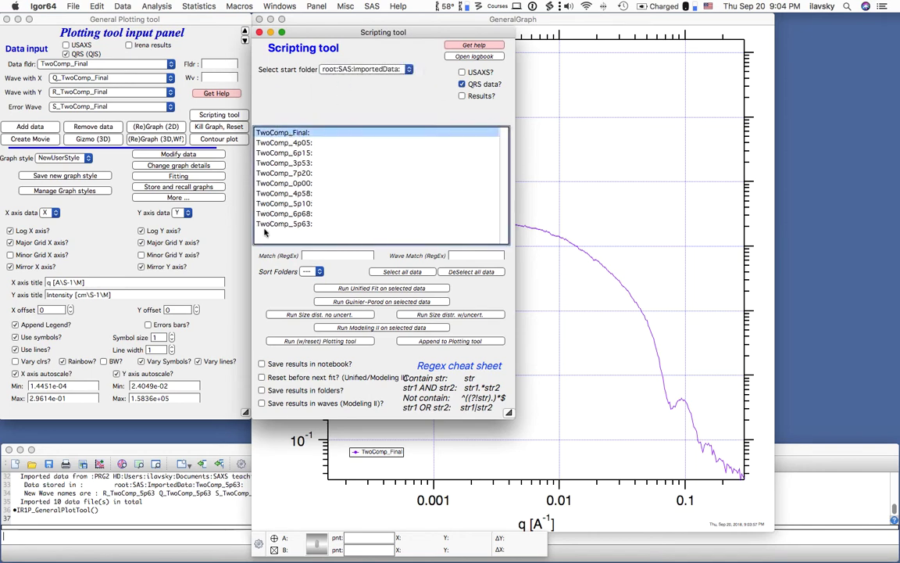
click(402, 272)
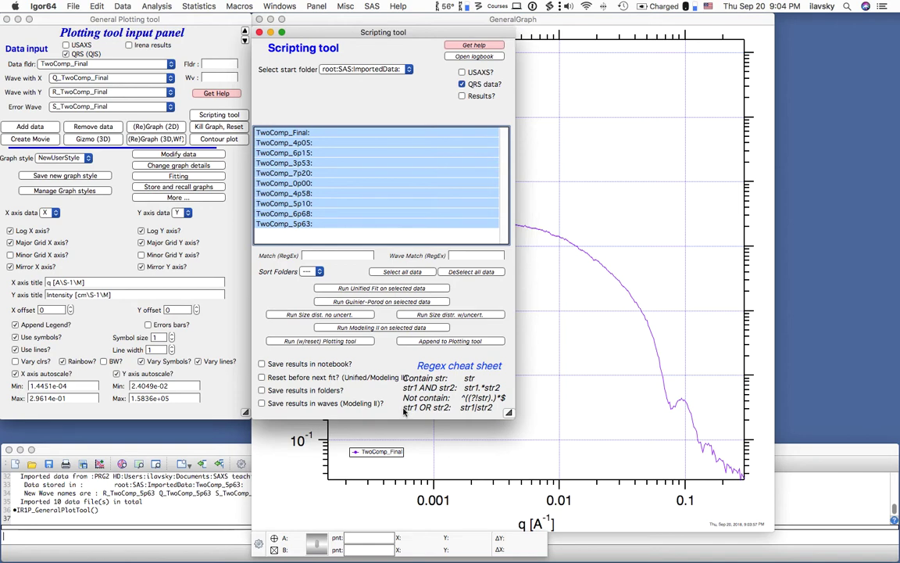
click(320, 341)
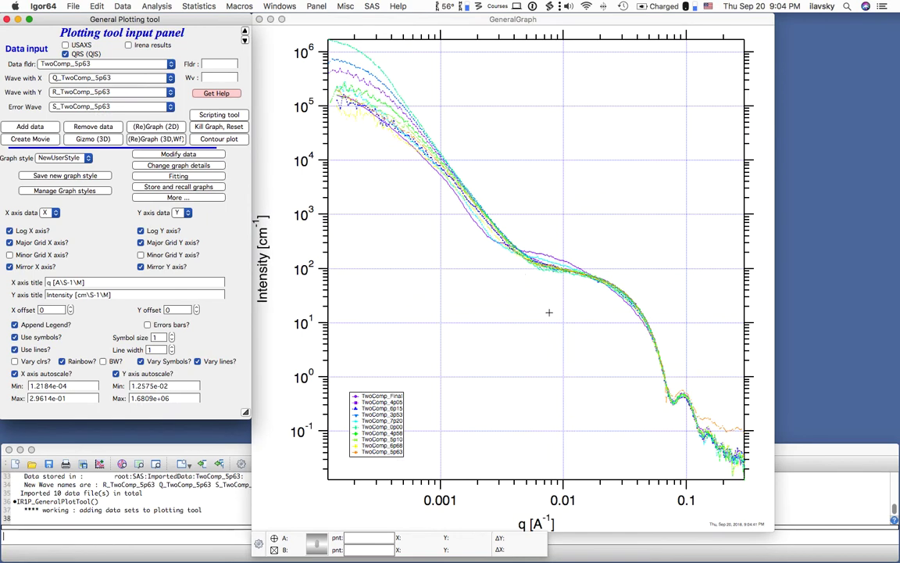
- Mark out the high-q and low-q regions of the combined graph to compare the data sets there
click(536, 265)
drag(533, 257, 727, 451)
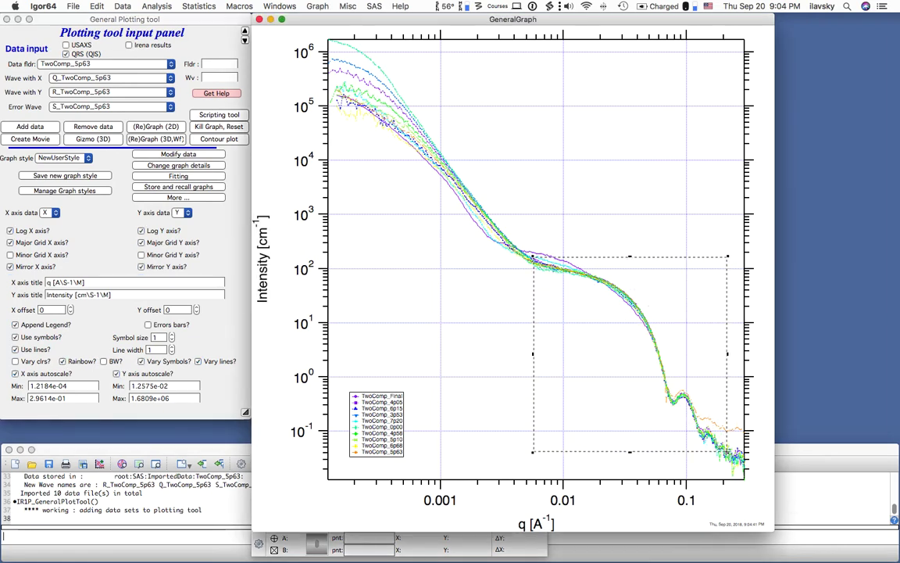
click(535, 239)
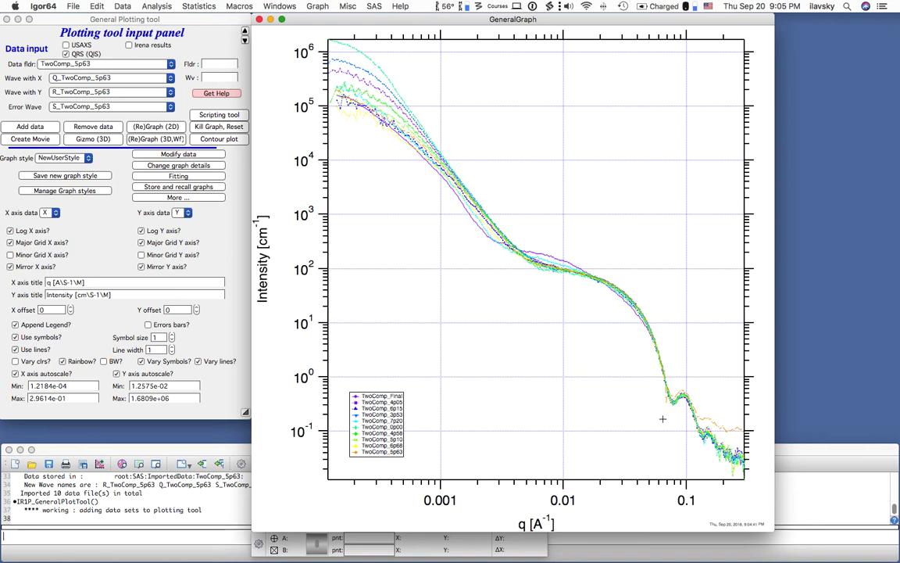
drag(520, 264, 328, 43)
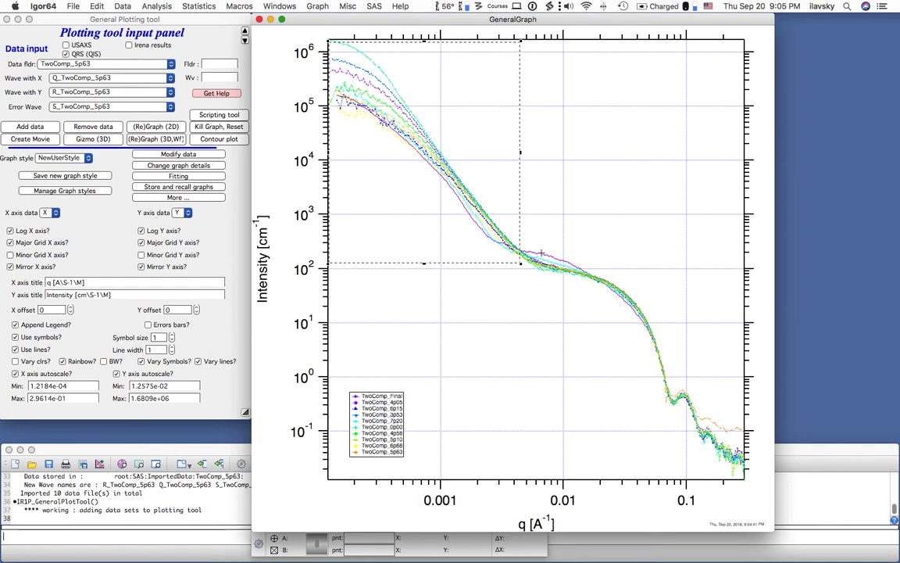
drag(539, 244, 710, 465)
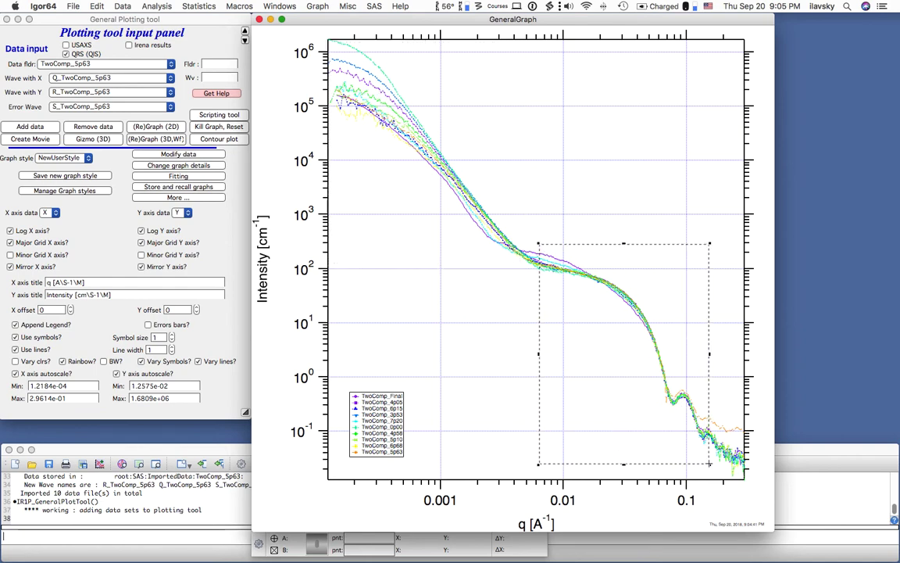
- Close the combined graph, the Scripting tool and the General Plotting tool
click(260, 19)
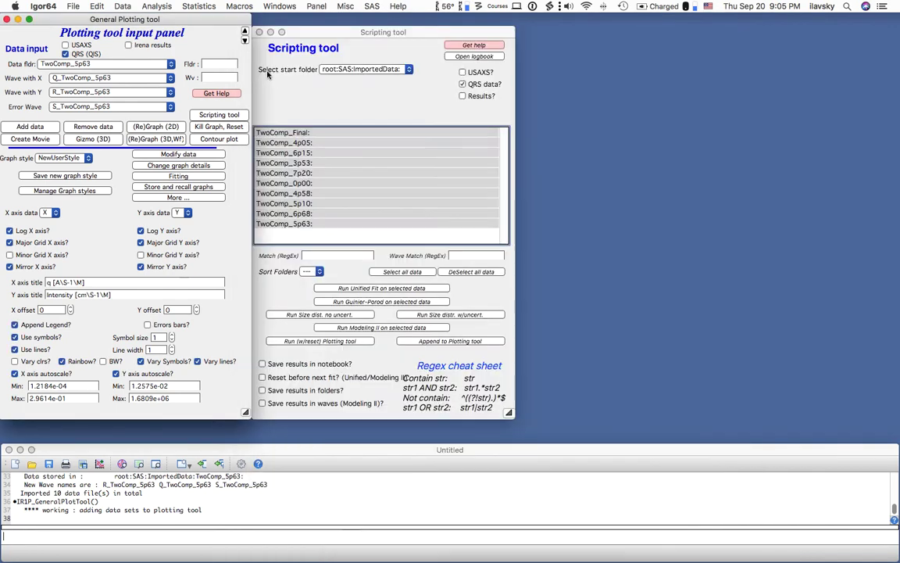
click(235, 29)
click(8, 19)
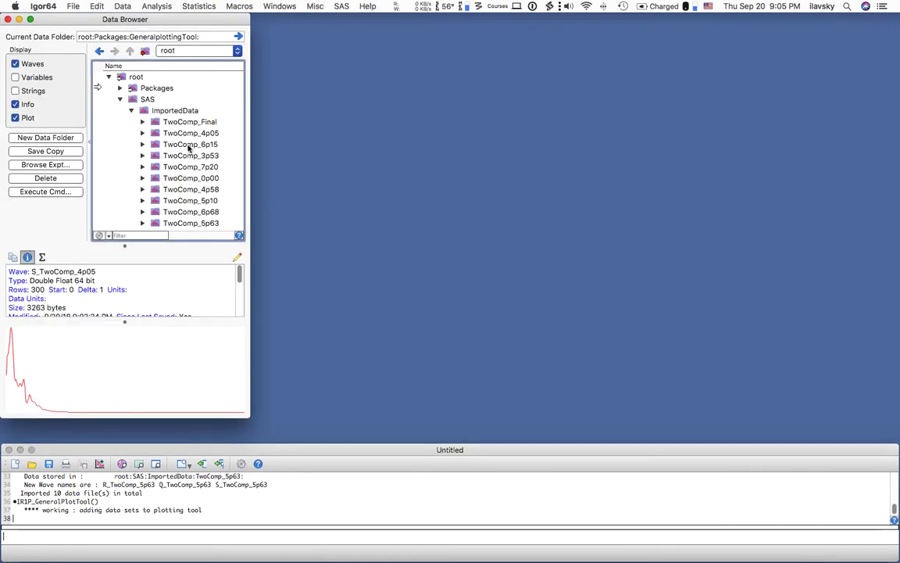
- Open the Irena Modeling tool and add the QRS data from the TwoComp_0p00 folder as its input data
click(340, 7)
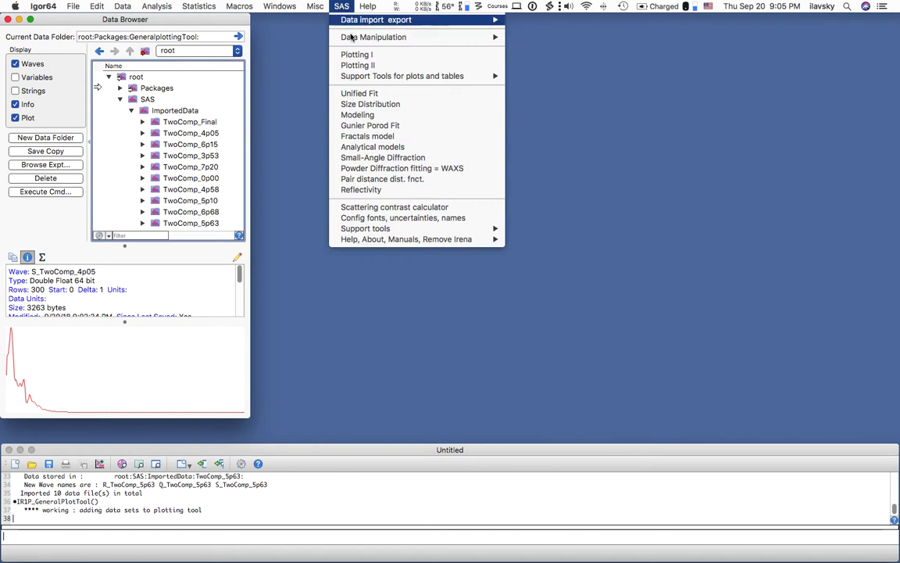
click(360, 116)
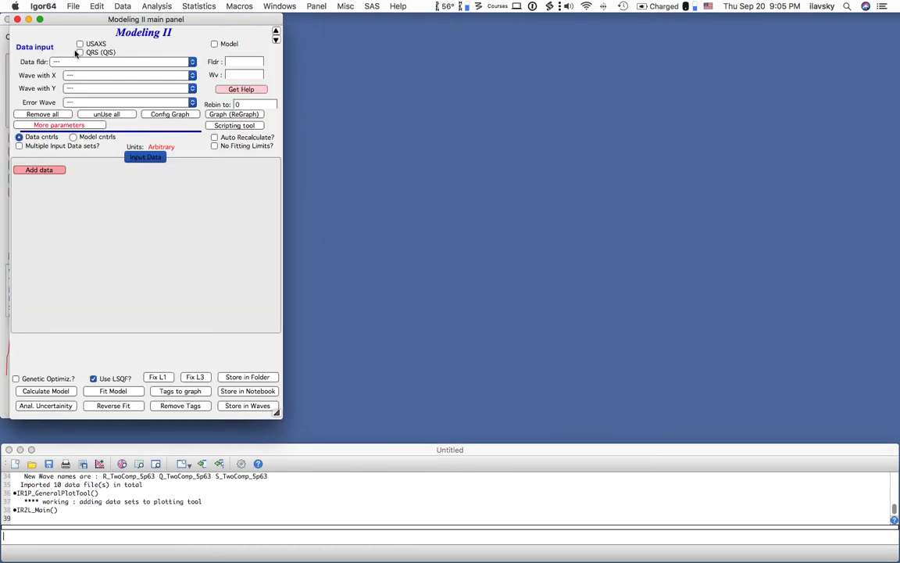
click(90, 63)
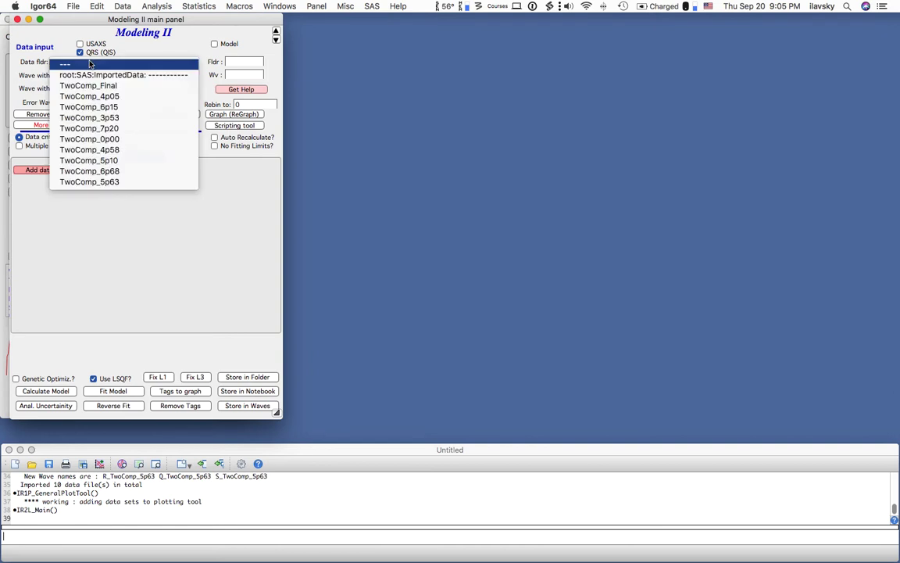
click(88, 139)
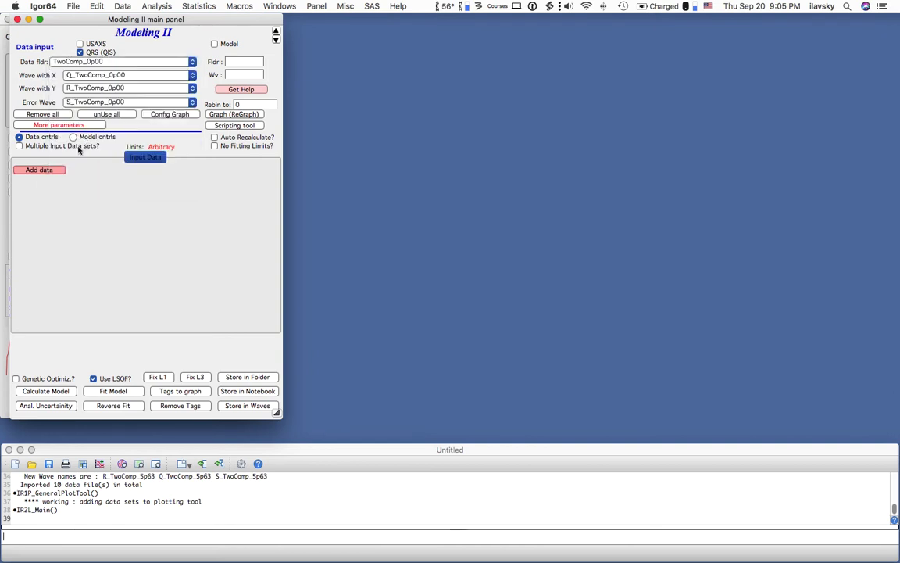
click(42, 172)
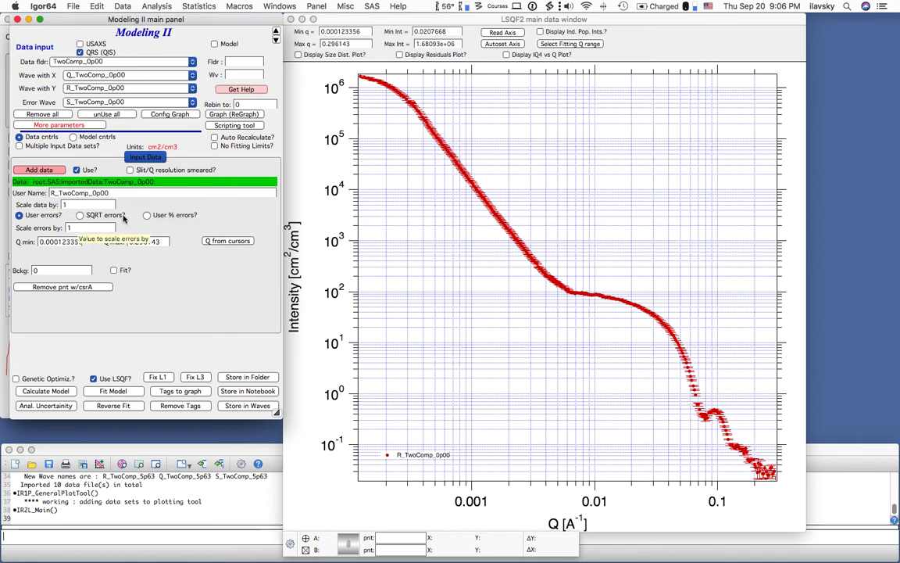
- Examine the input data's user name, scaling, error and multiple data set options without changing any of them
click(94, 193)
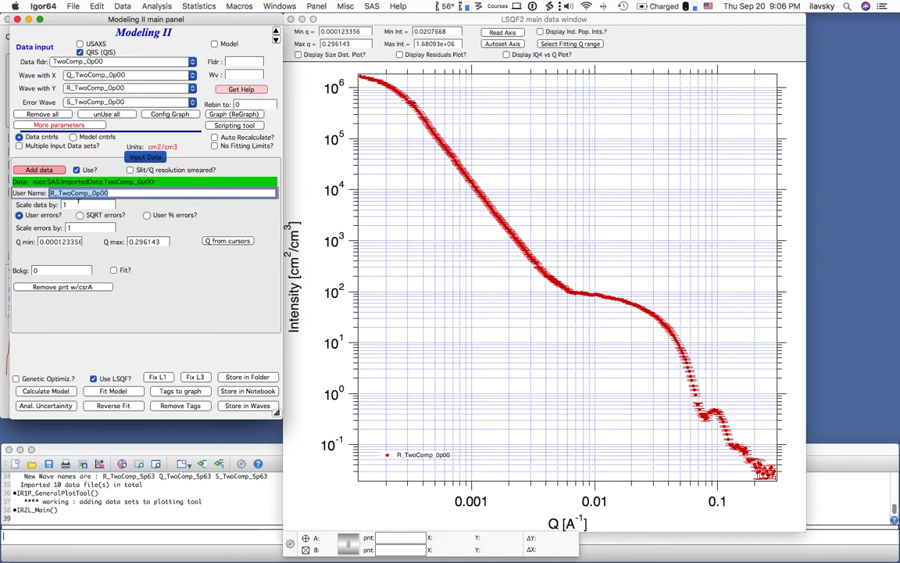
click(78, 202)
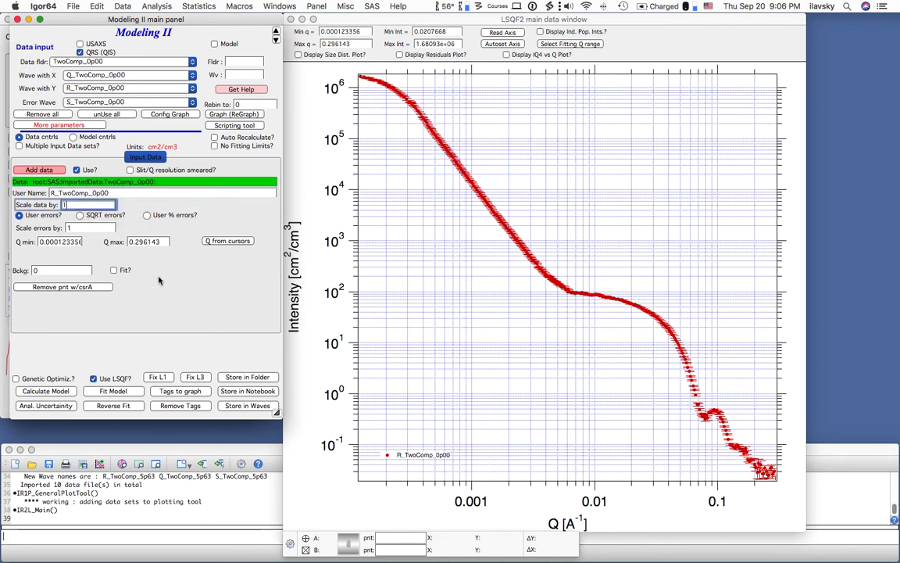
click(19, 146)
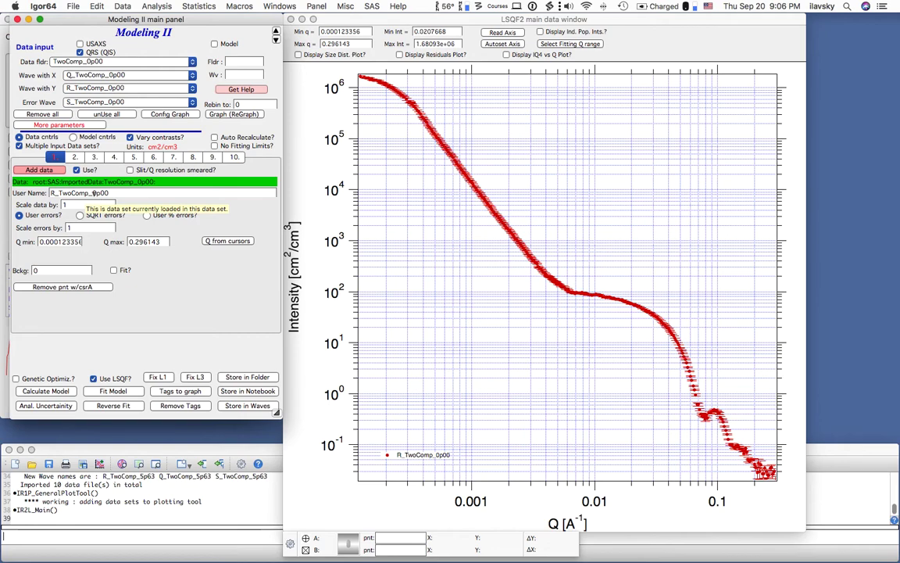
click(19, 146)
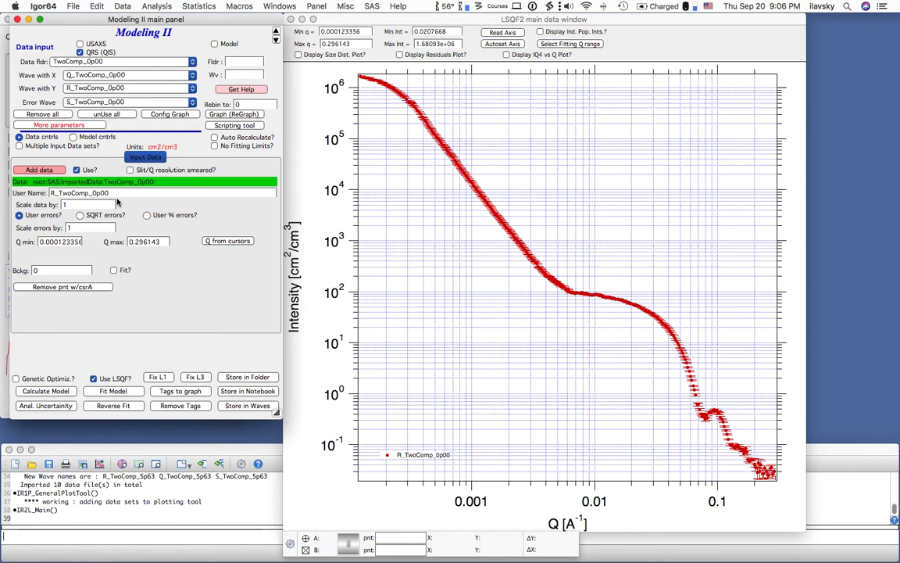
click(37, 204)
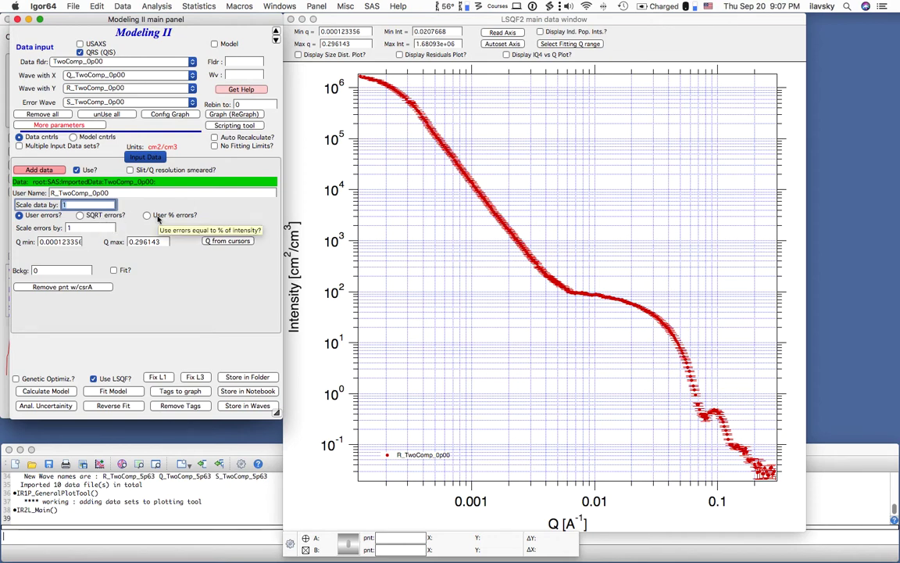
key(Tab)
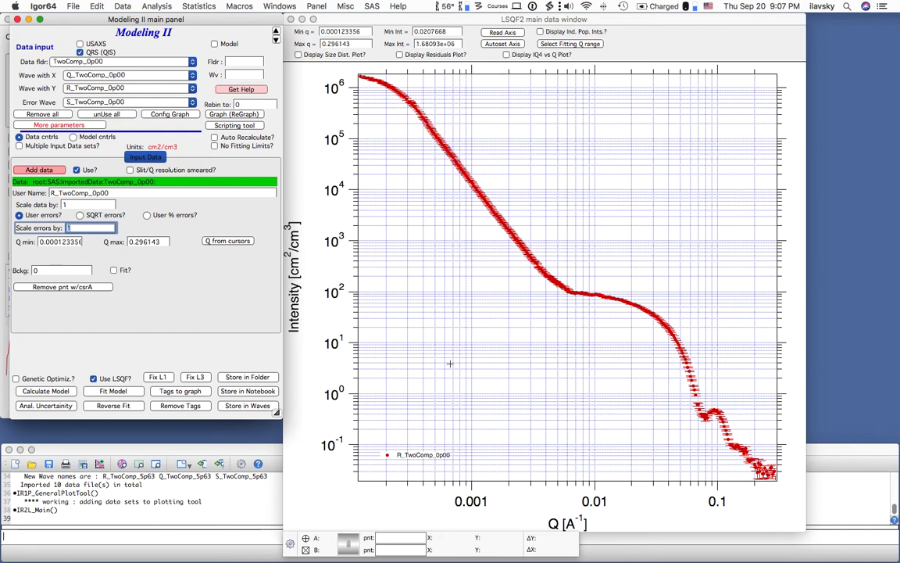
- Place cursor A at point 144 and cursor B at point 291 on the curve and set the fitting Q range from them
mouse_move(307, 538)
mouse_down()
mouse_move(438, 391)
mouse_move(517, 270)
mouse_move(573, 291)
mouse_up()
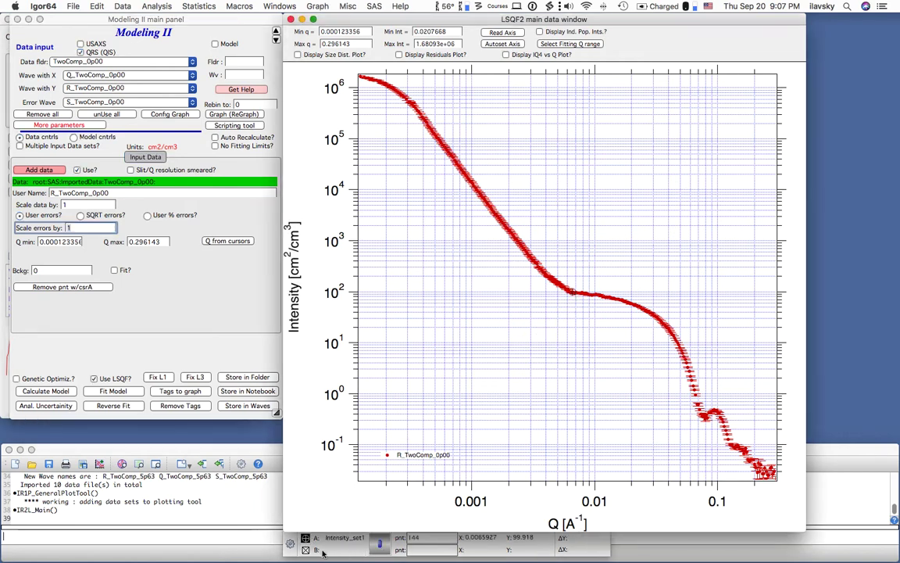
mouse_move(305, 550)
mouse_down()
mouse_move(695, 467)
mouse_move(770, 472)
mouse_up()
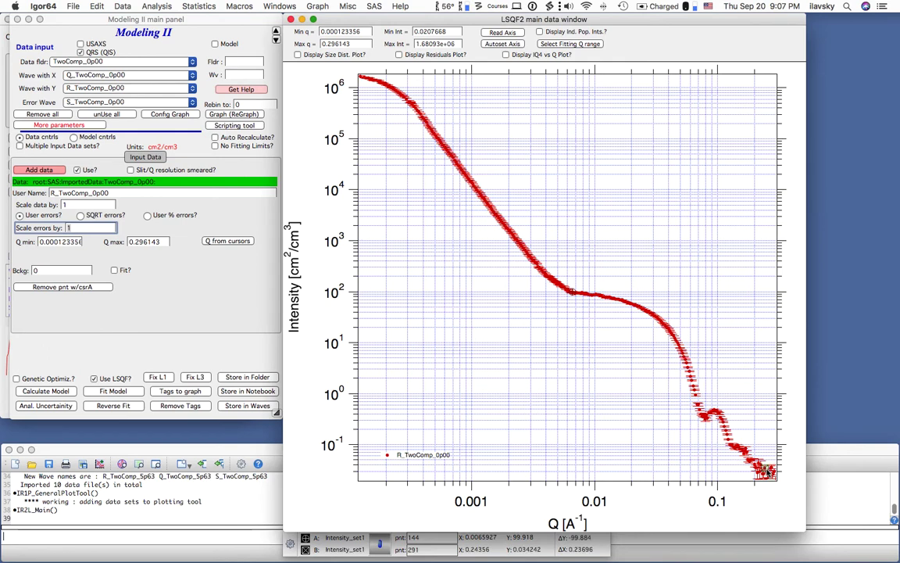
click(228, 240)
click(574, 46)
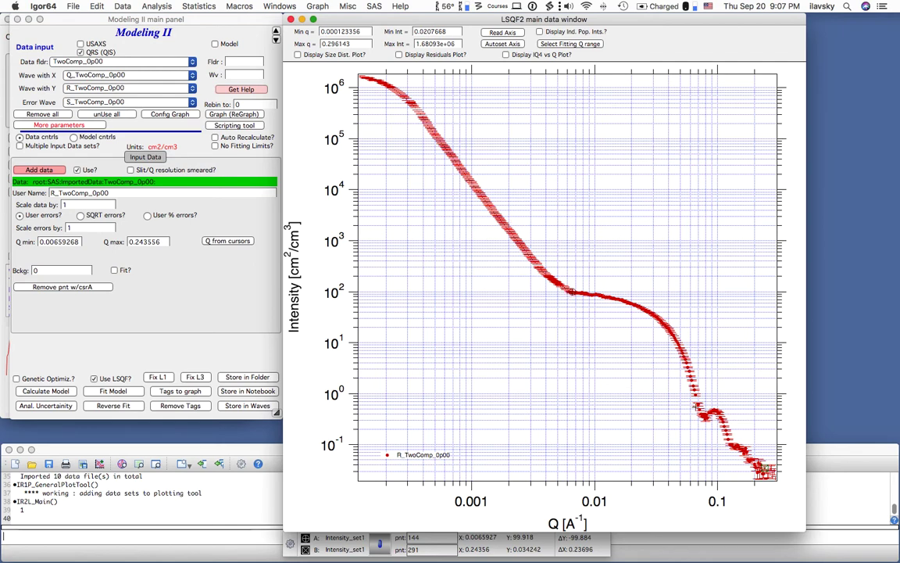
click(196, 227)
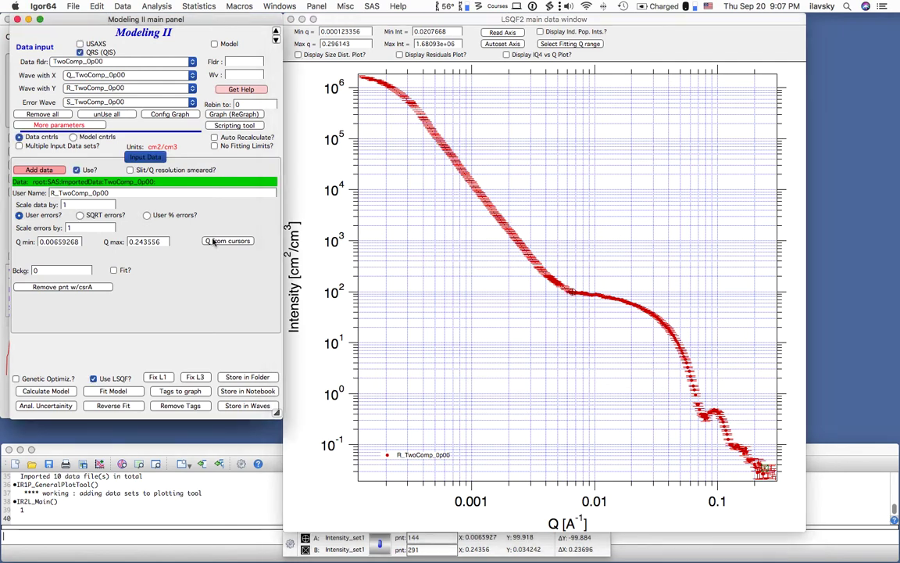
- Set the background of the input data to 0.02
click(48, 270)
text(0)
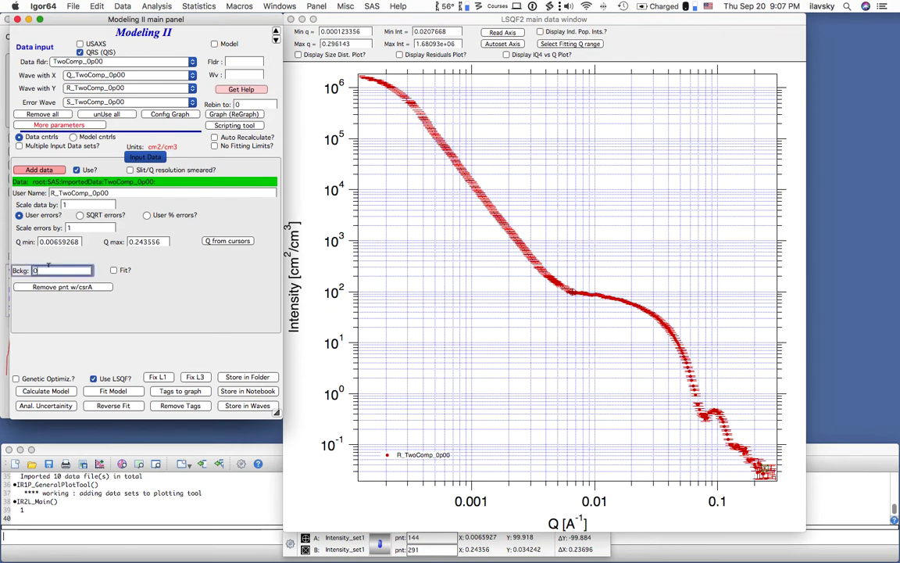
text(.02)
key(Return)
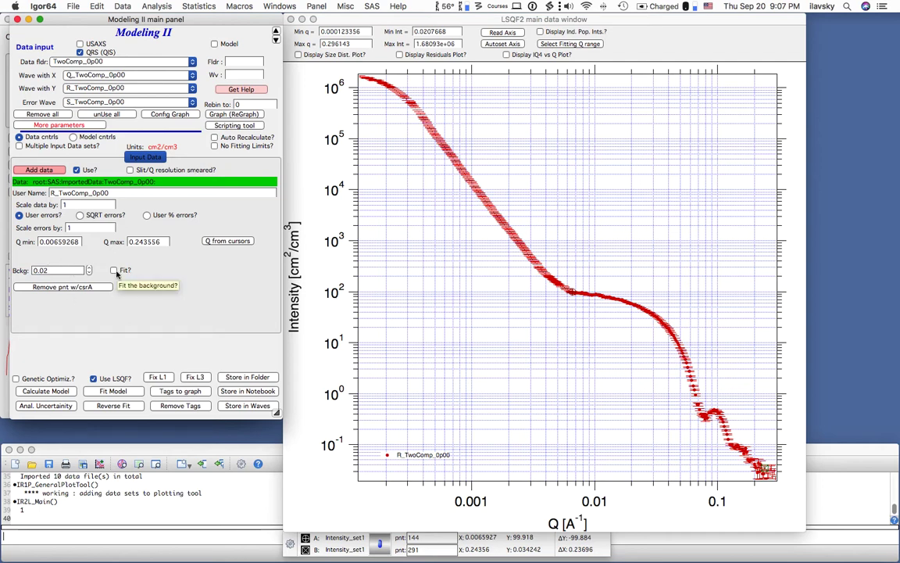
- Enable population 1 in the model controls and review the available model types, keeping Size dist
click(74, 138)
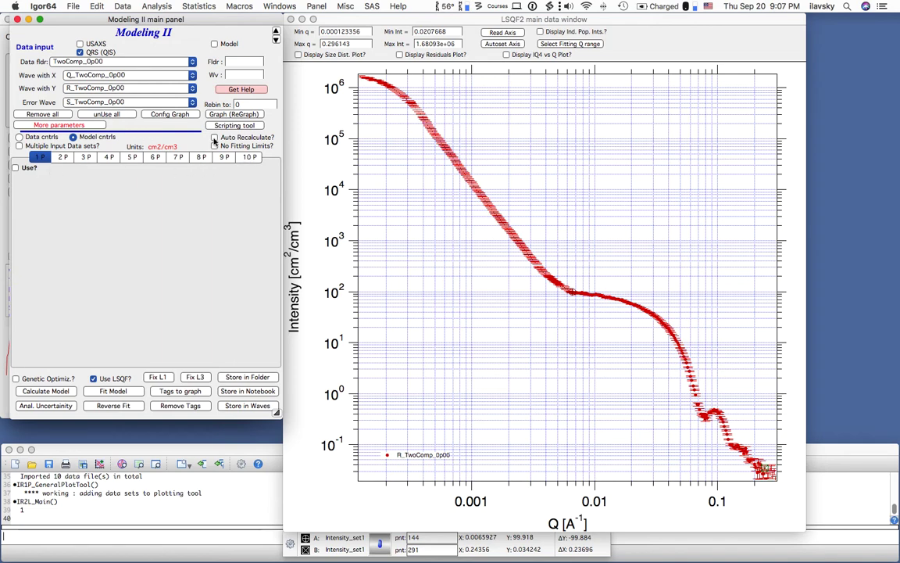
click(16, 168)
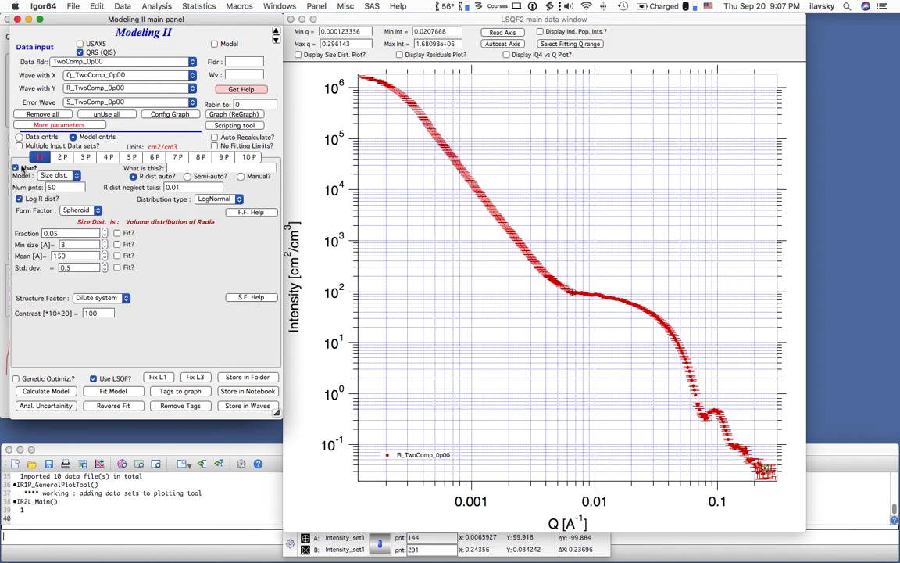
click(62, 157)
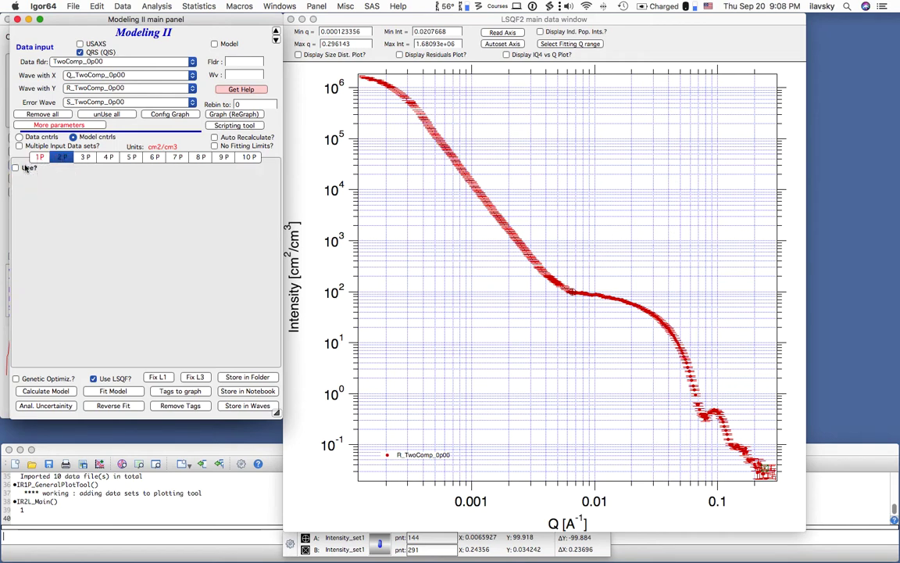
click(38, 158)
click(77, 175)
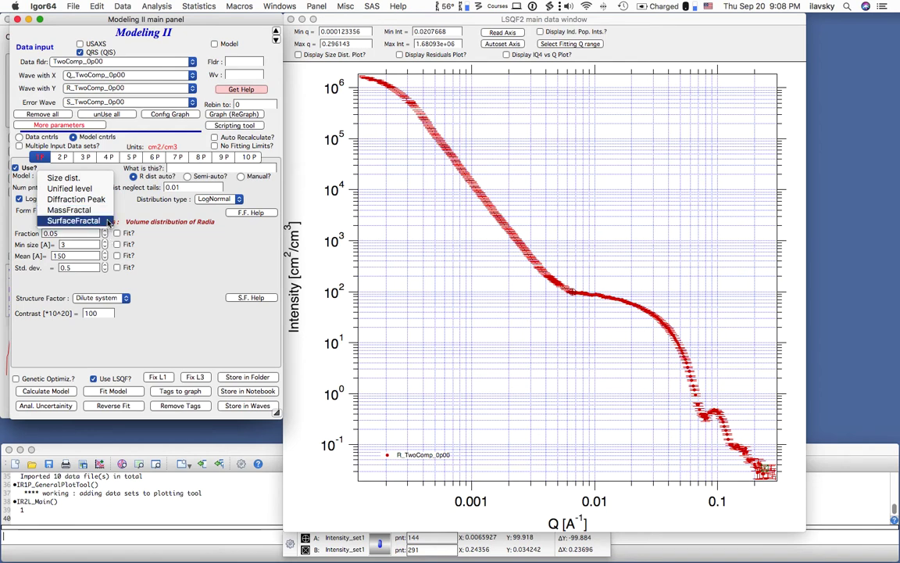
click(151, 235)
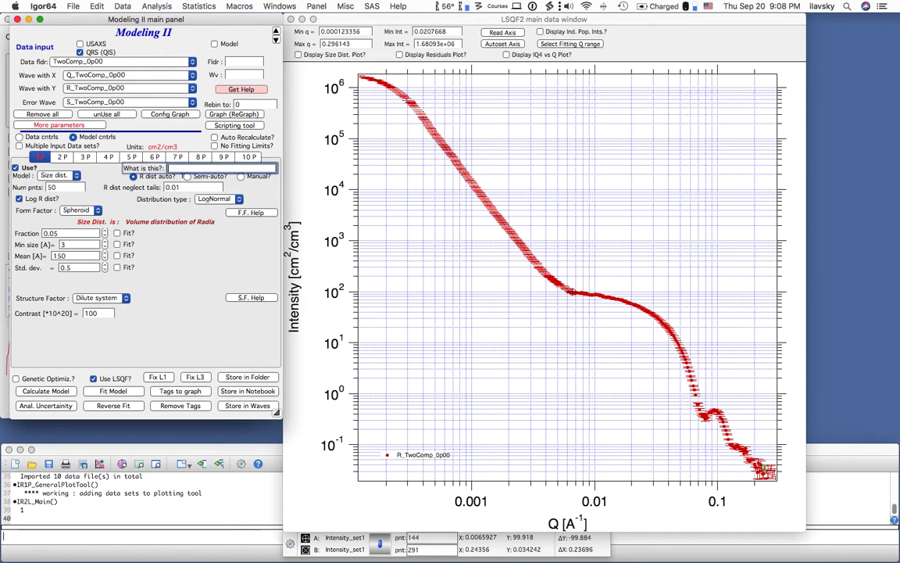
- Name population 1 "Primary" and set its distribution type to Gauss
text(Prima)
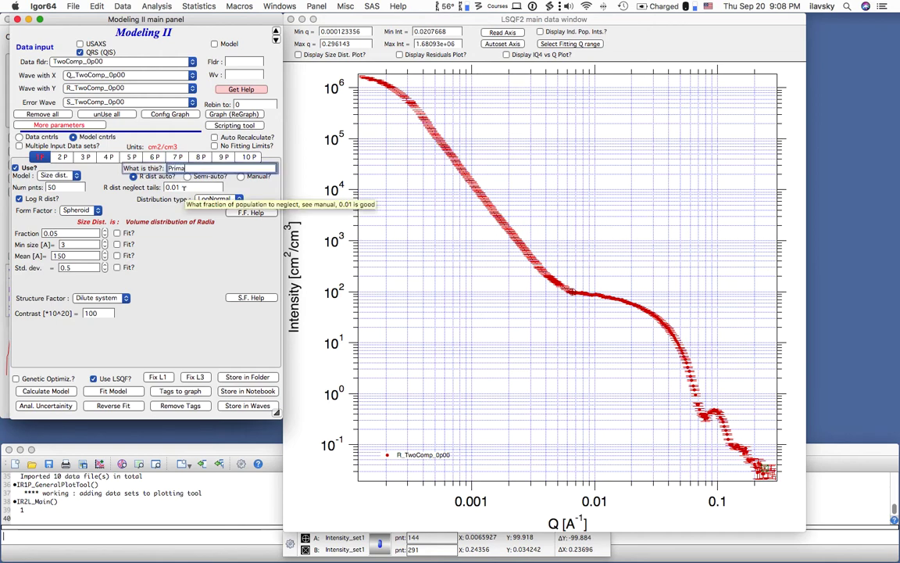
key(Return)
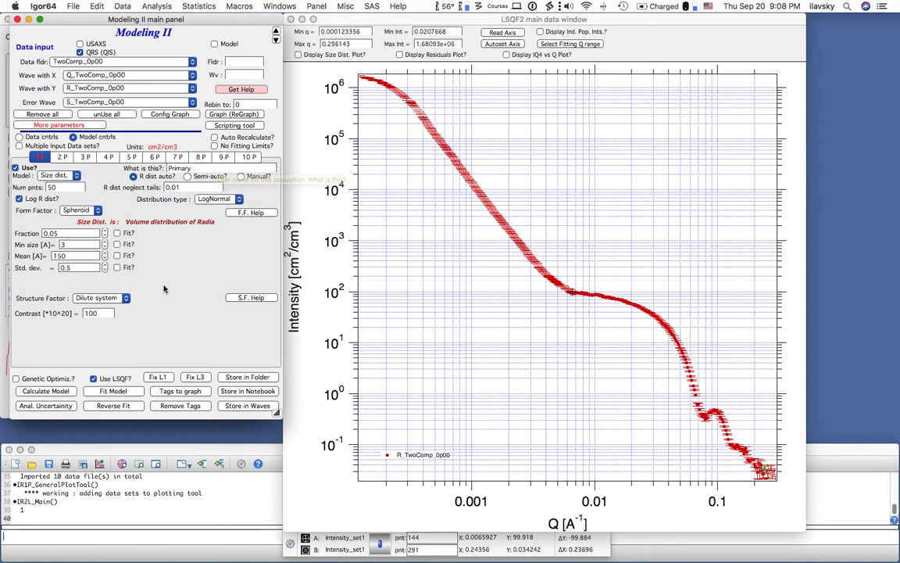
click(218, 200)
click(211, 192)
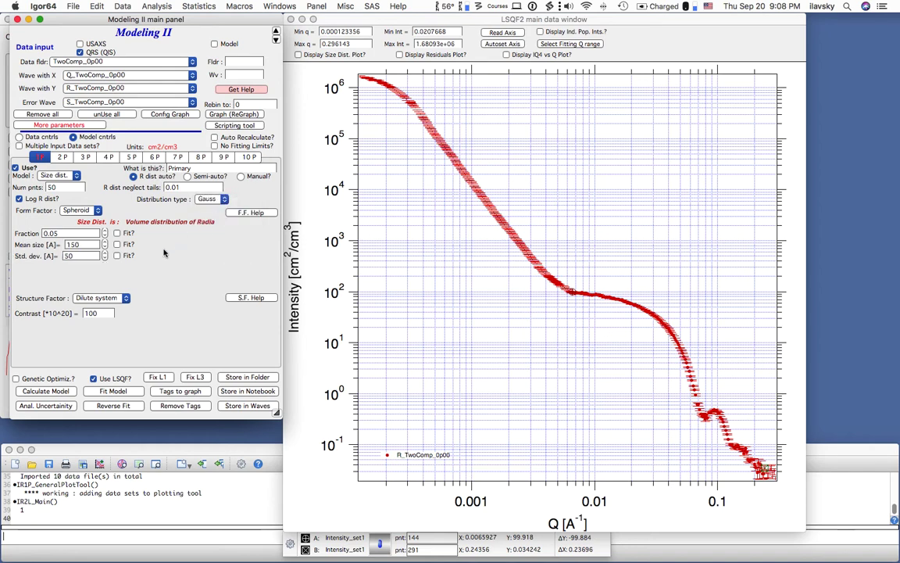
- Turn on automatic recalculation and set population 1's standard deviation to 5 Å and mean size to 60 Å
click(215, 137)
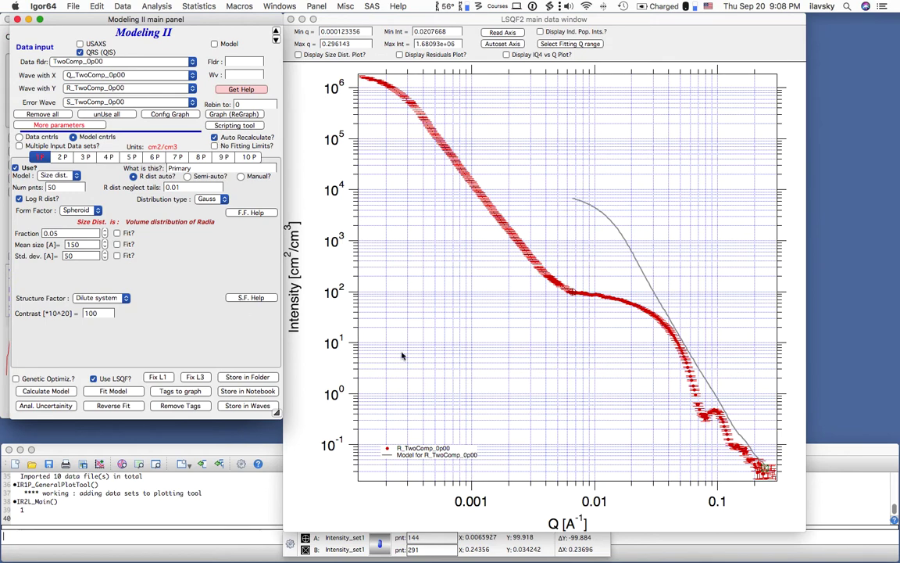
click(76, 254)
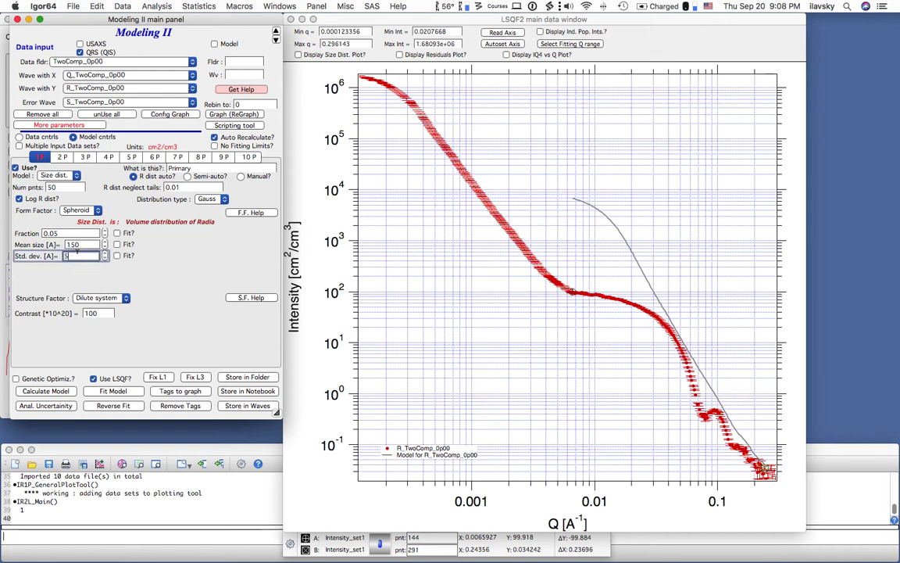
key(Return)
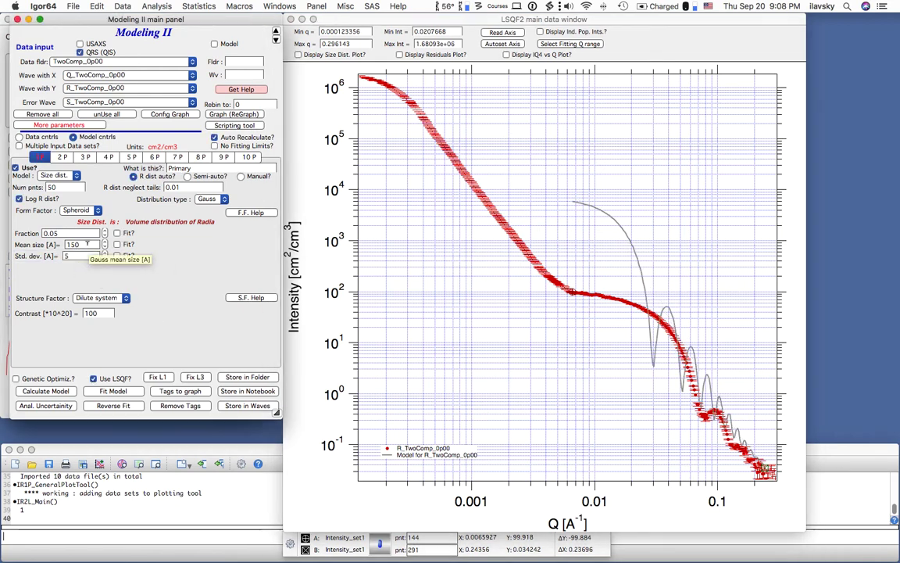
click(87, 244)
text(60)
key(Return)
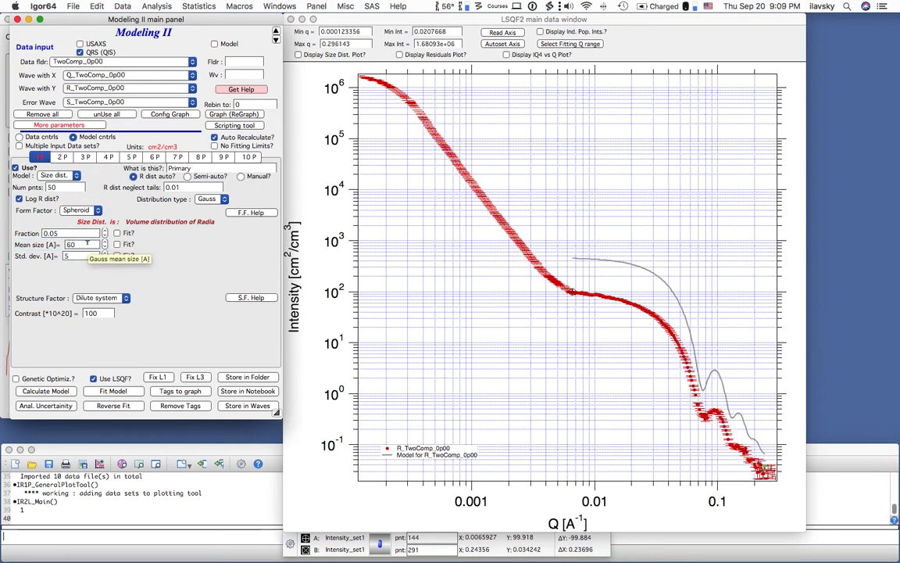
- Set population 1's volume fraction to 0.01
click(104, 312)
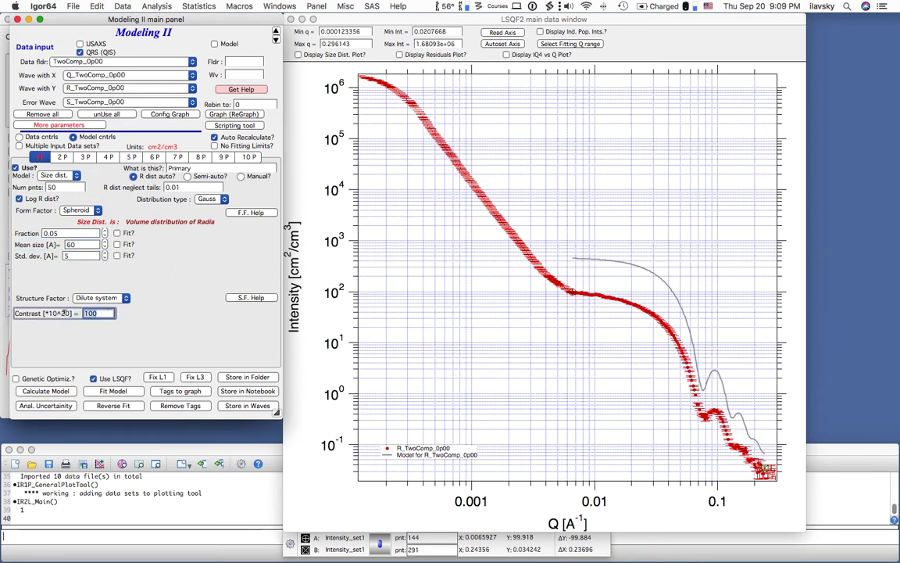
click(47, 233)
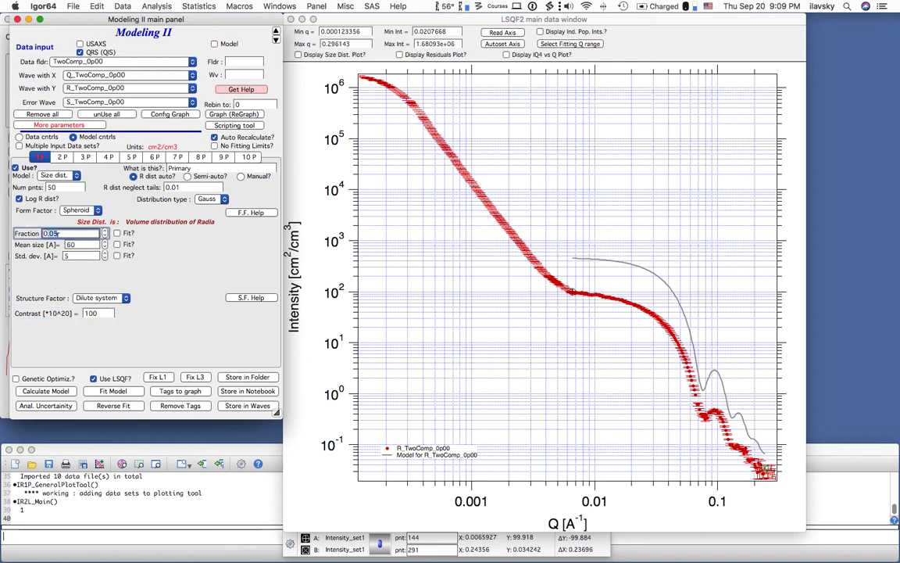
click(56, 233)
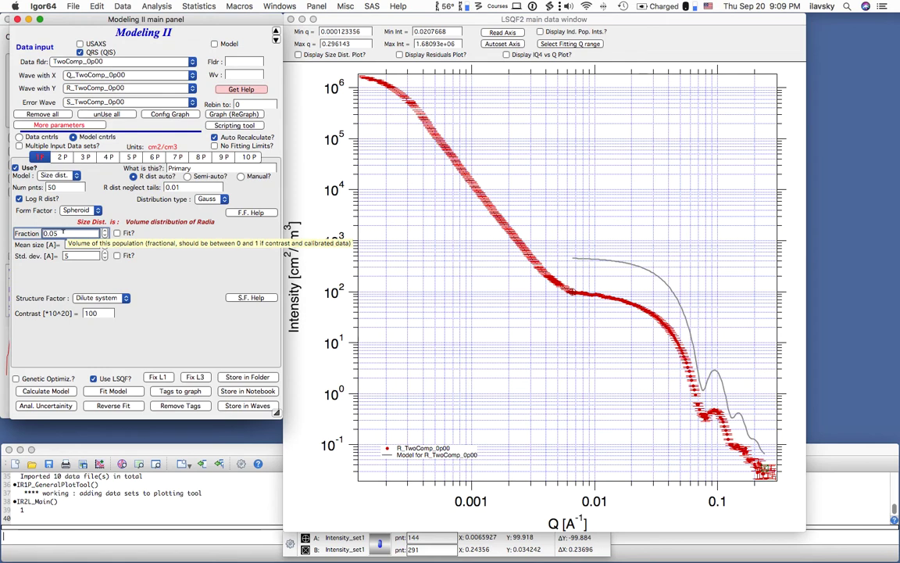
text(1)
key(Return)
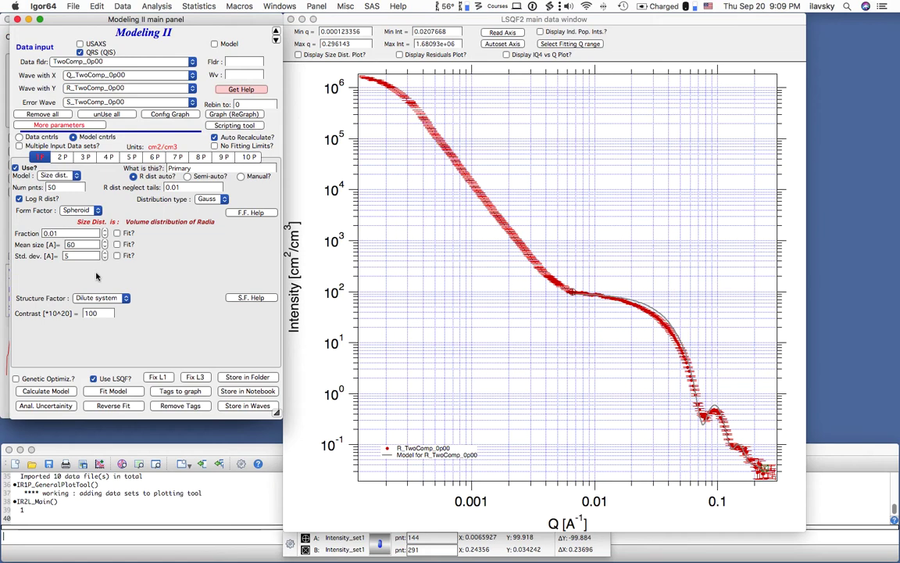
- Enable fitting of population 1's fraction and mean size, and run the model fit with the listed parameters
click(116, 233)
click(116, 244)
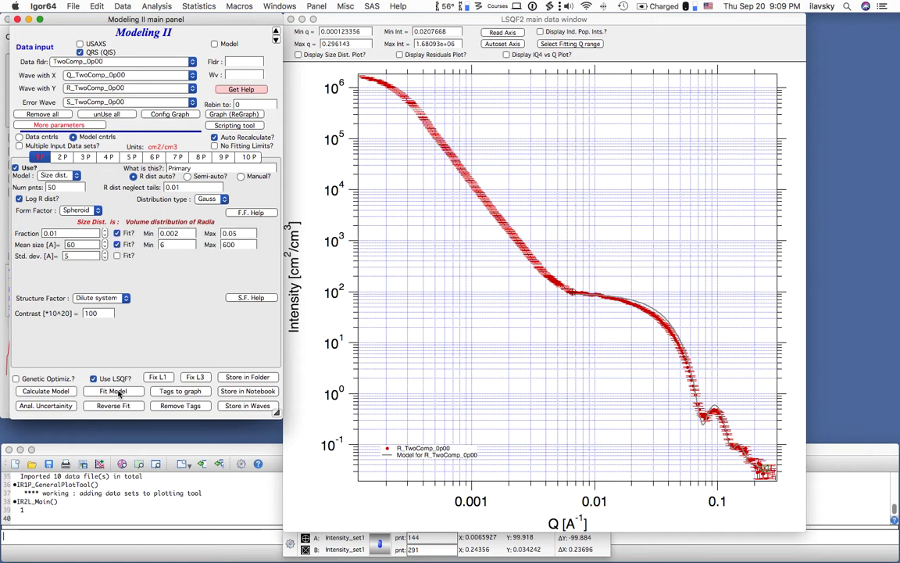
click(114, 391)
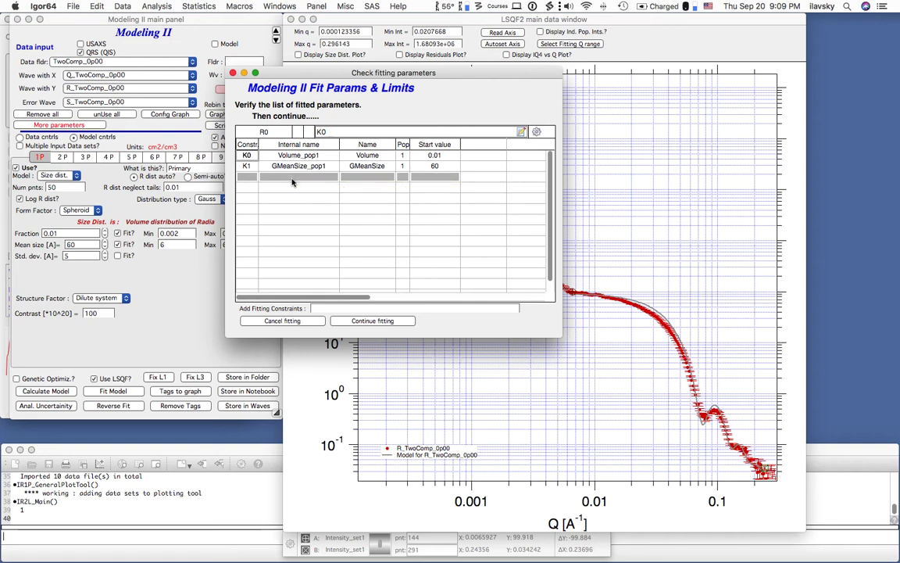
click(372, 320)
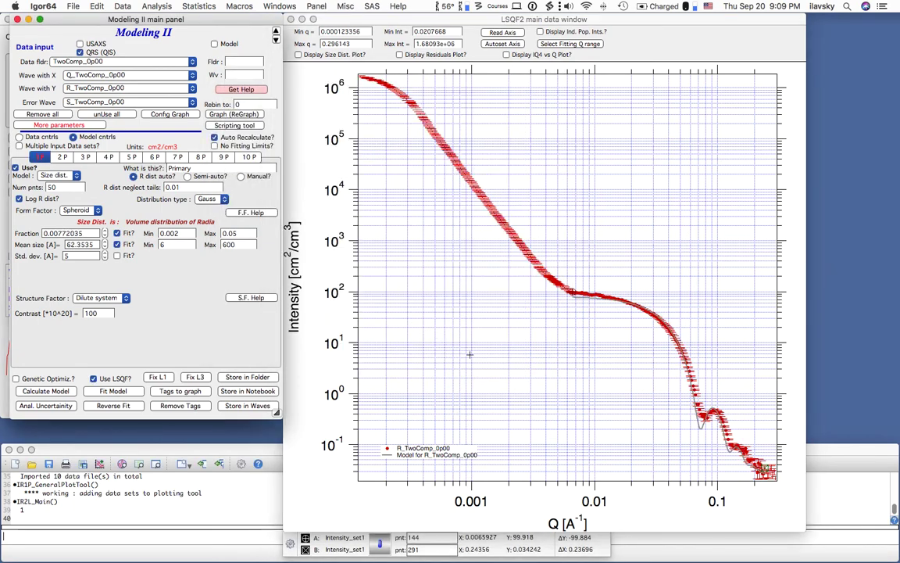
- Enable fitting of population 1's standard deviation with limits from 4 to 8 Å
click(116, 255)
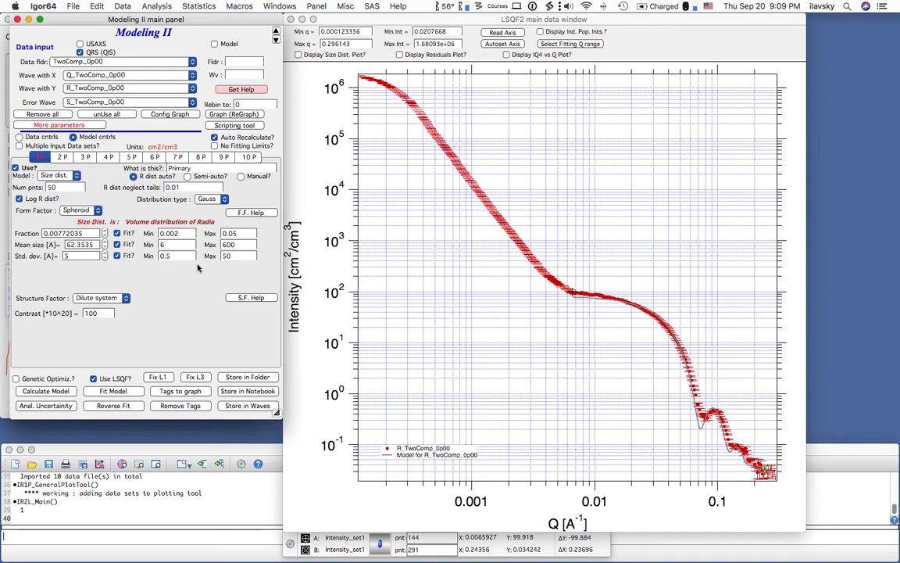
click(229, 256)
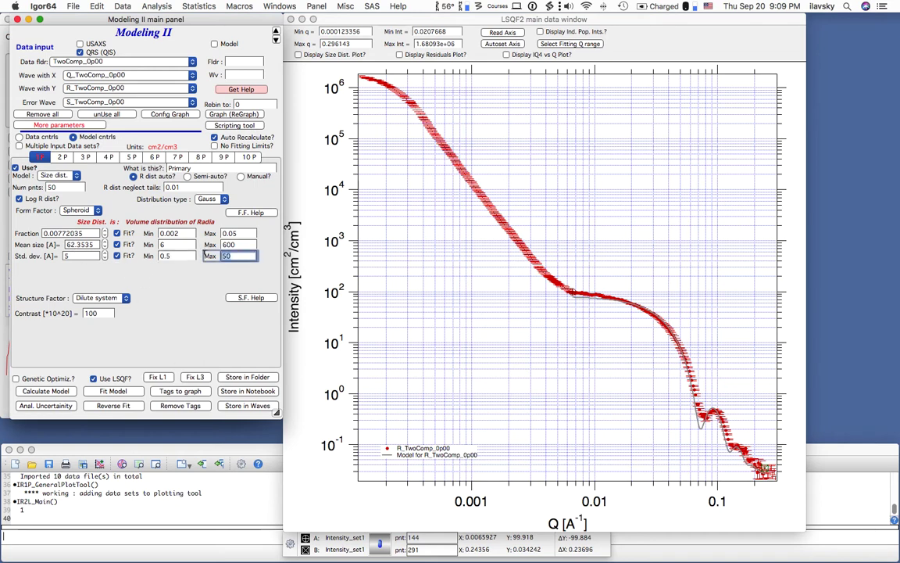
text(8)
key(Return)
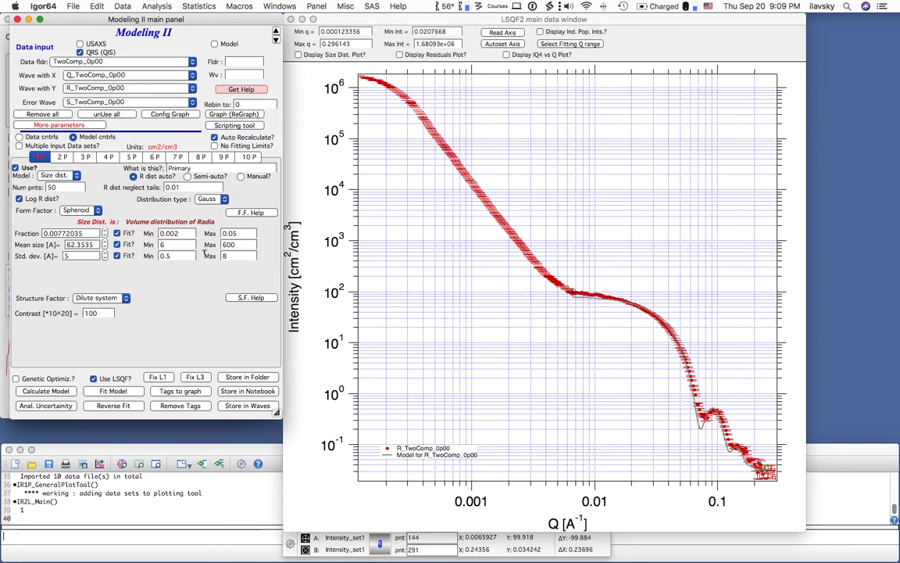
click(183, 256)
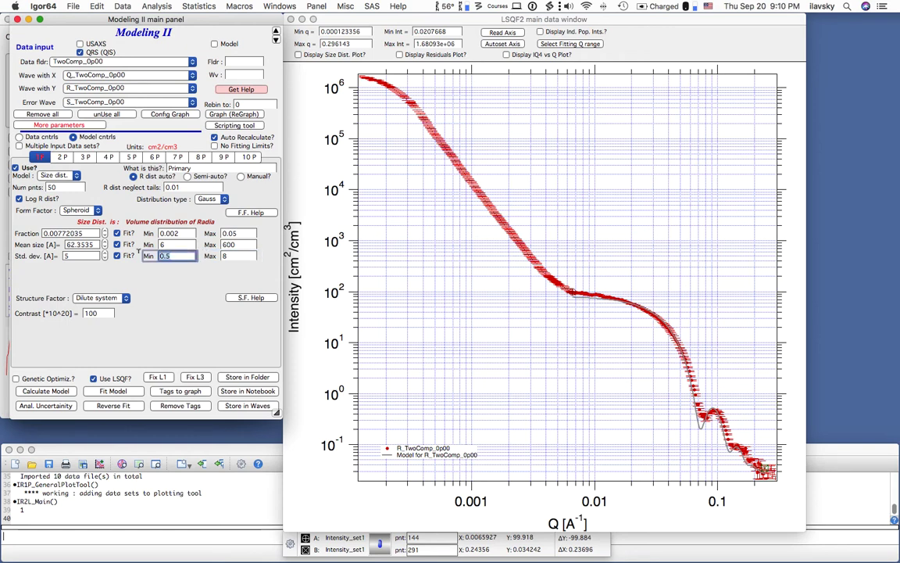
text(4)
key(Return)
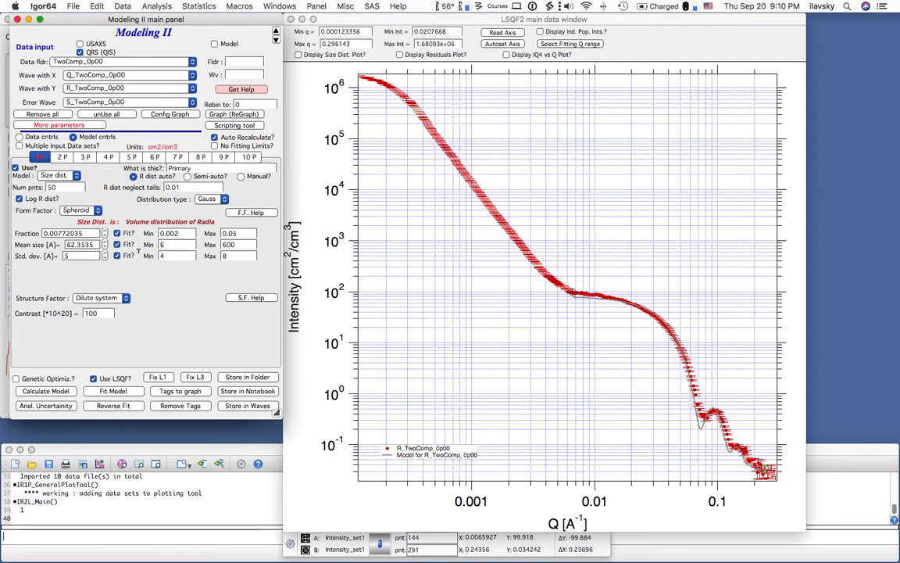
- Fit population 1's fraction, mean size and standard deviation together and accept the fit
click(112, 391)
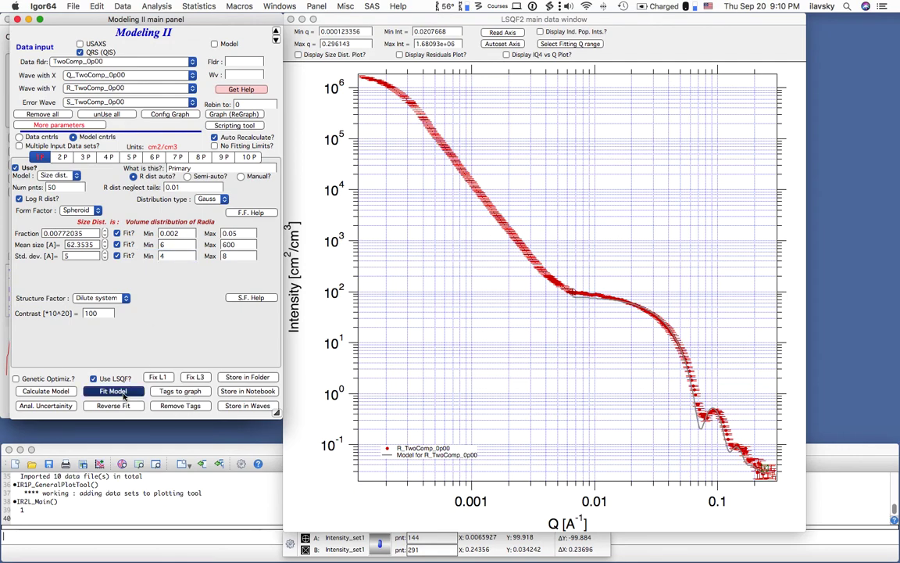
click(364, 322)
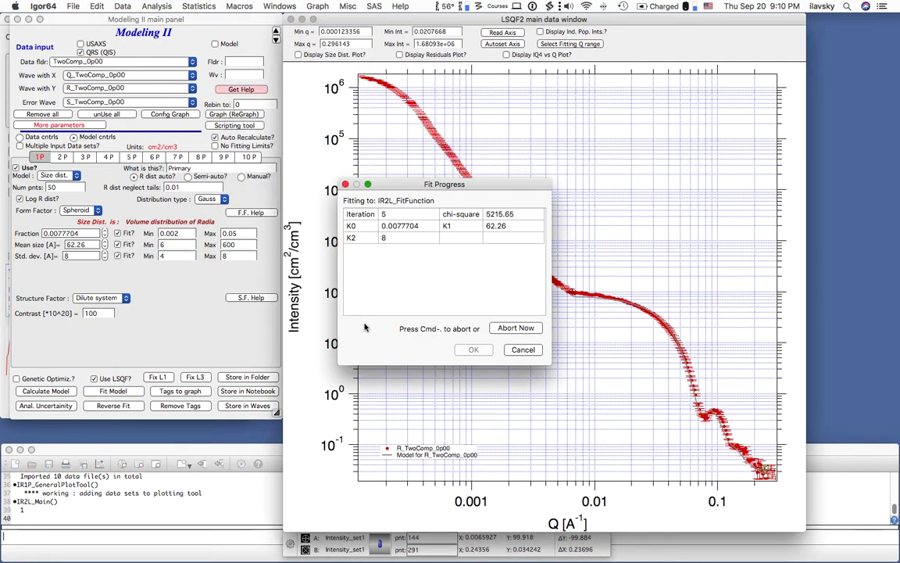
click(468, 263)
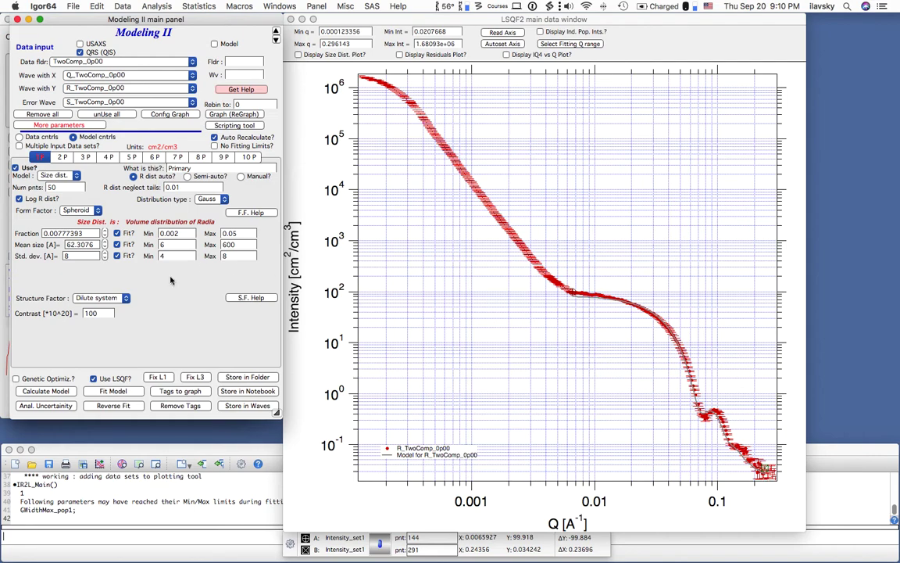
- Adjust population 1's standard deviation to about 6.63 Å and exclude it from fitting
click(105, 258)
click(104, 258)
click(105, 258)
click(105, 258)
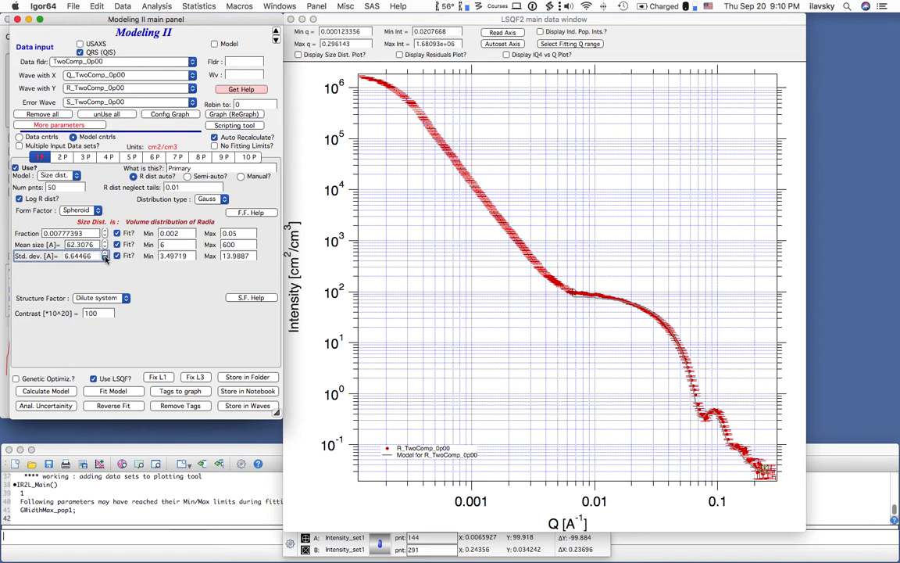
click(105, 258)
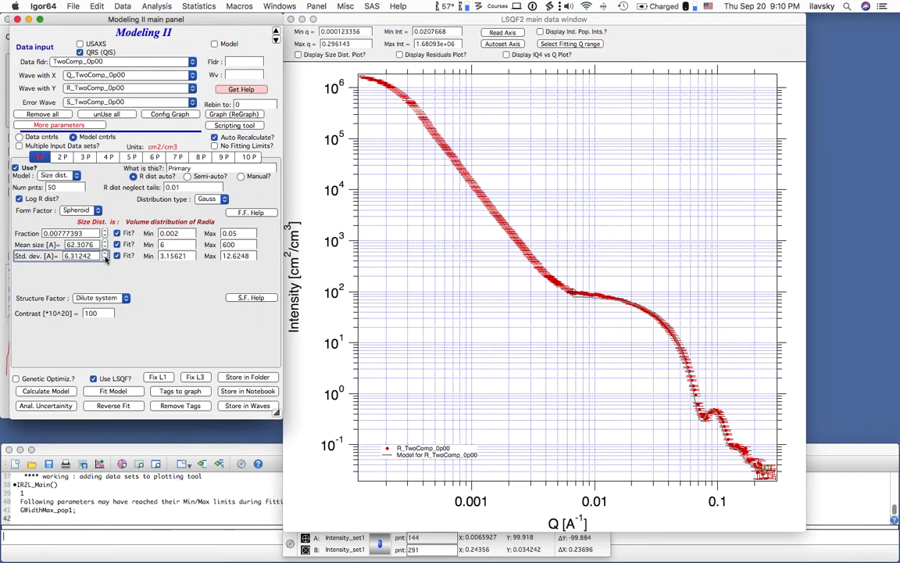
click(118, 257)
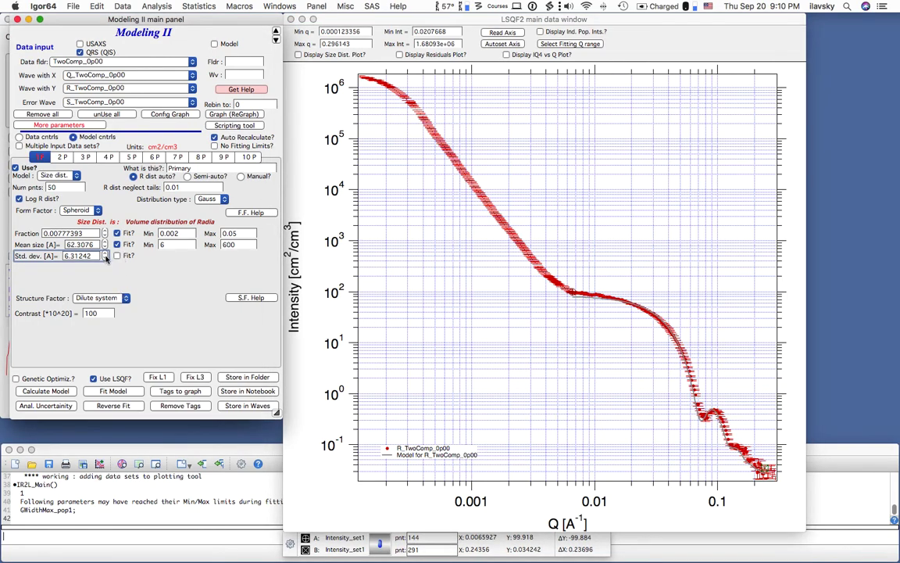
click(105, 254)
- Extend the fitting Q range down to the first data point and recalculate the model
click(516, 264)
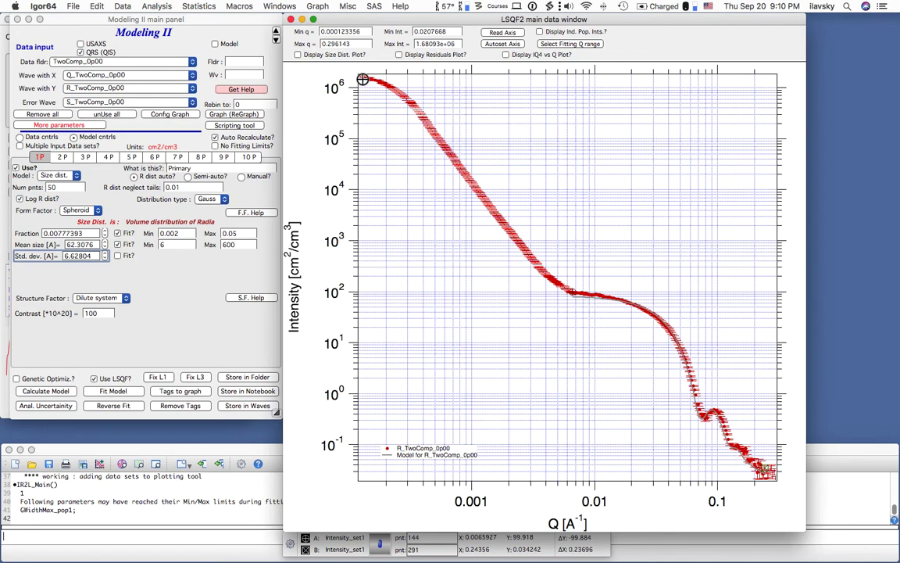
click(572, 44)
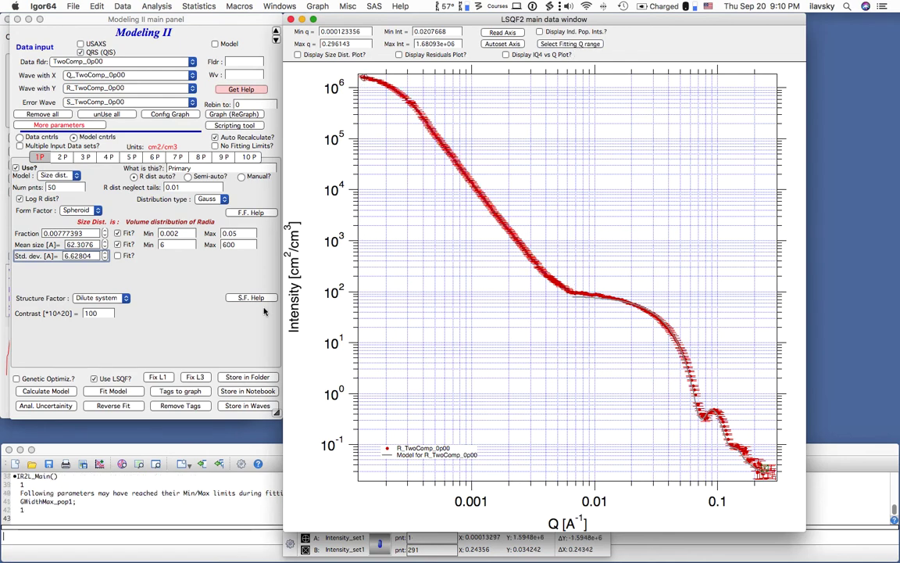
click(173, 306)
click(47, 392)
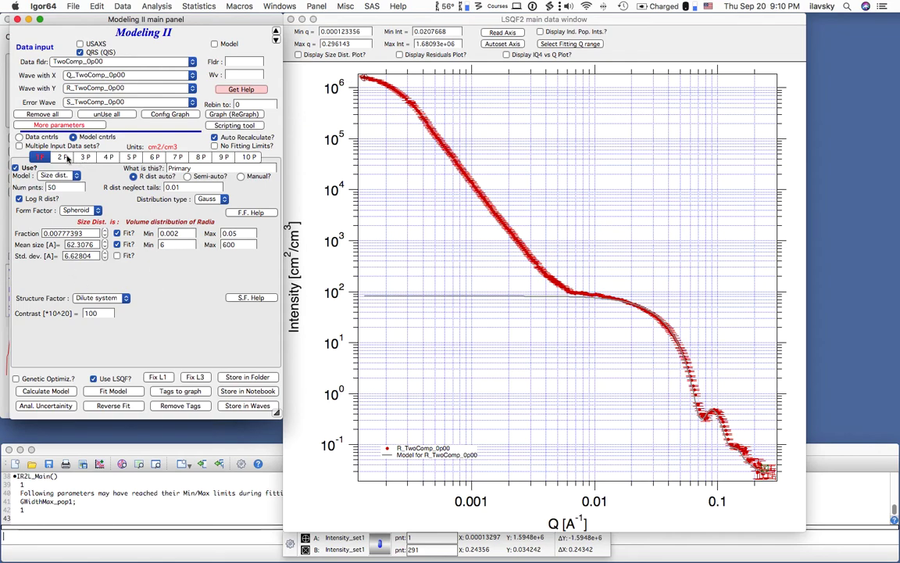
- Enable population 2 and set its model to Unified level
click(66, 158)
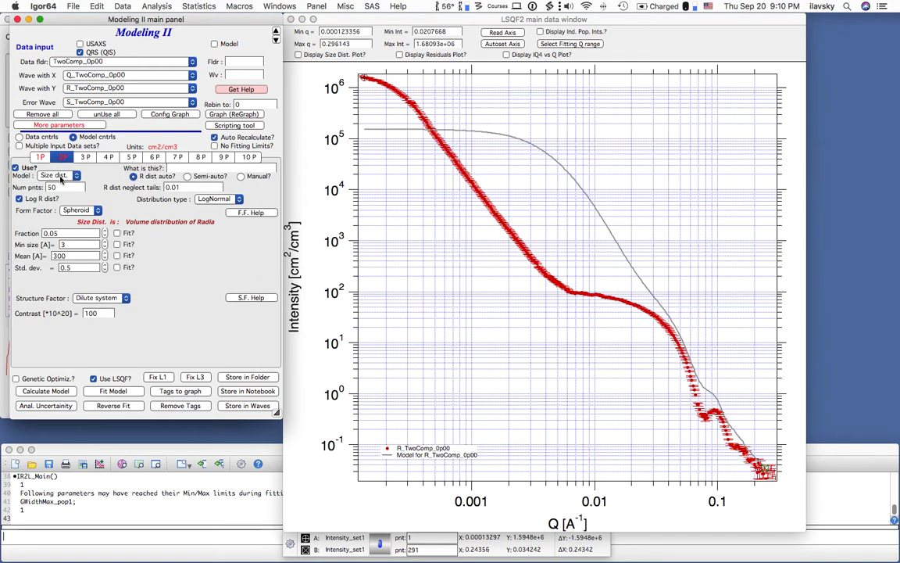
click(60, 178)
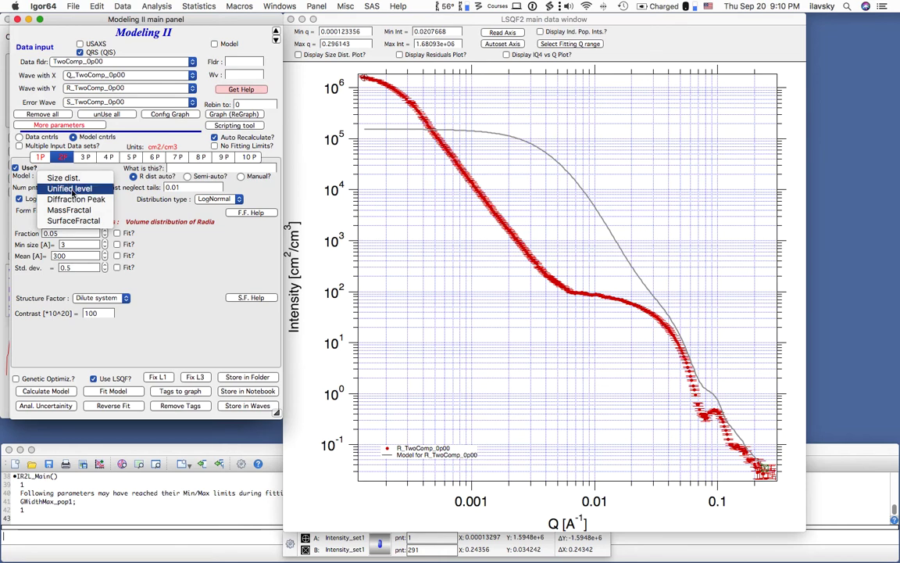
click(70, 188)
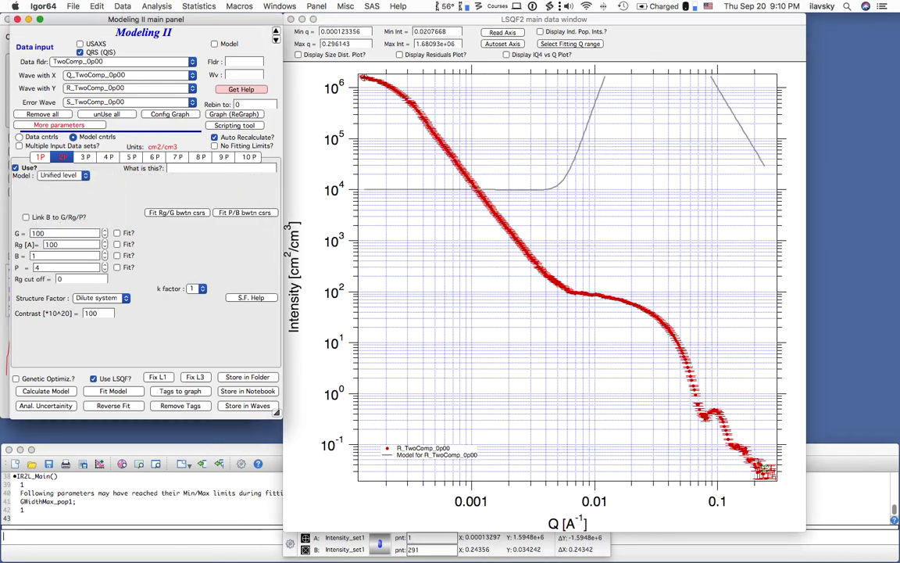
- Place cursor B at point 38 on the low-Q knee and enable fitting of population 2's G and Rg
click(691, 428)
drag(425, 122, 426, 125)
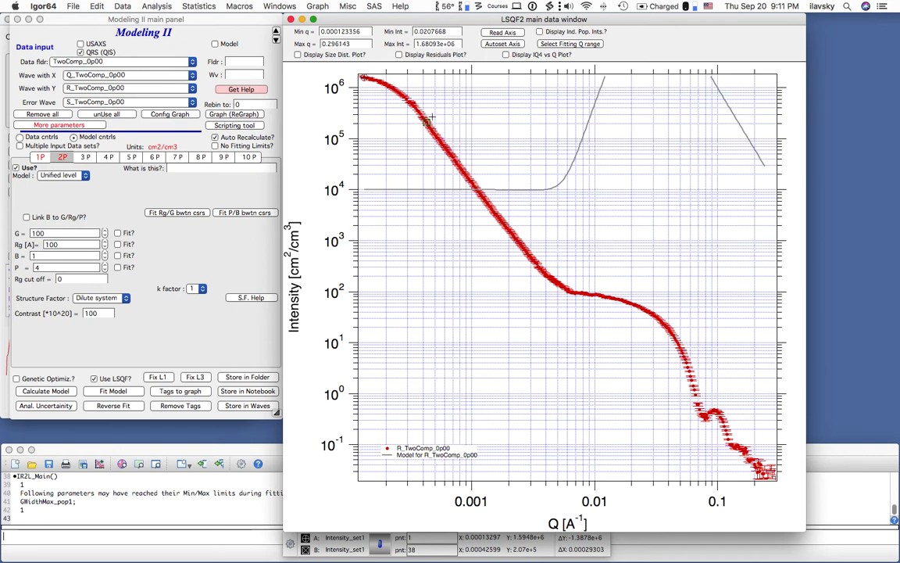
click(137, 250)
click(117, 233)
click(117, 244)
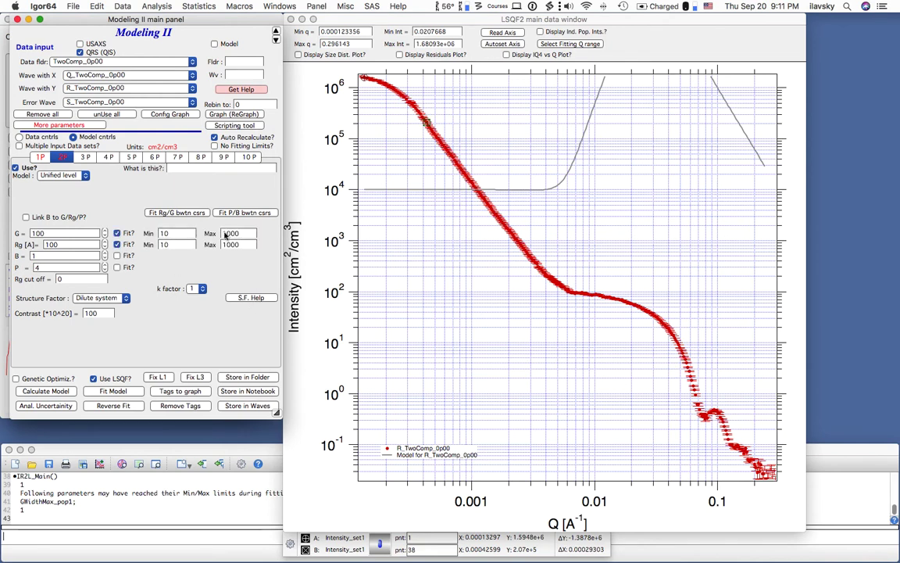
- Fit population 2's Rg and G between the cursors, refitting from a starting Rg of about 3000 Å
click(186, 214)
click(190, 214)
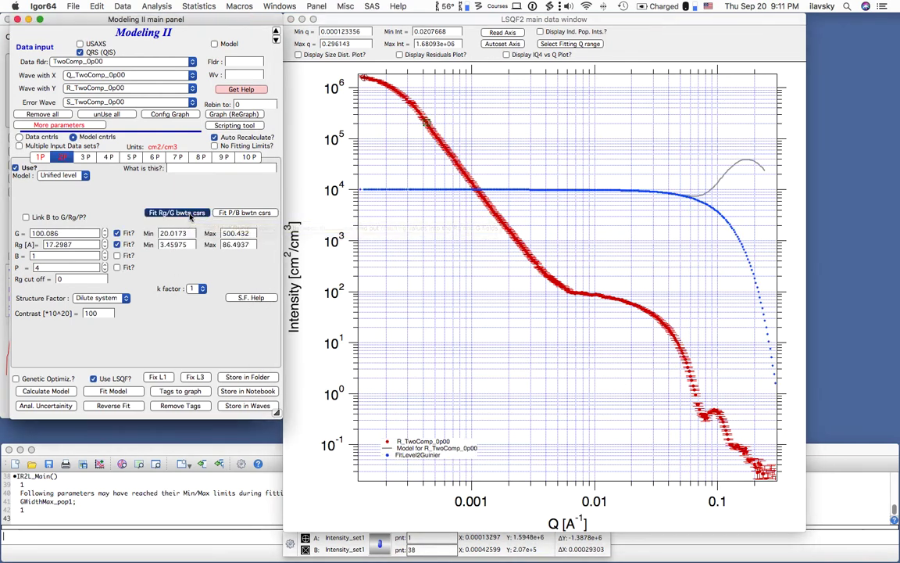
click(85, 243)
key(Left)
key(Left)
key(Left)
text(00)
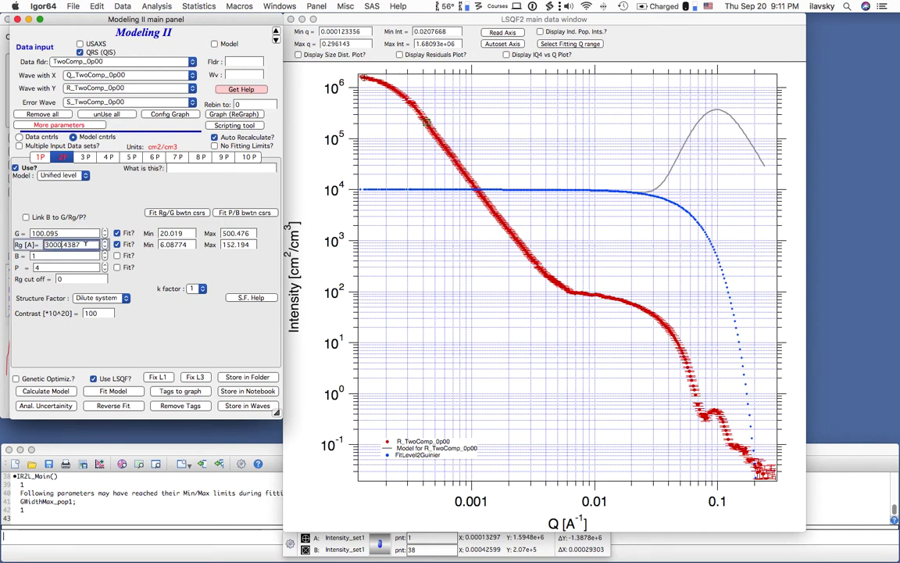
key(Return)
click(194, 214)
click(196, 215)
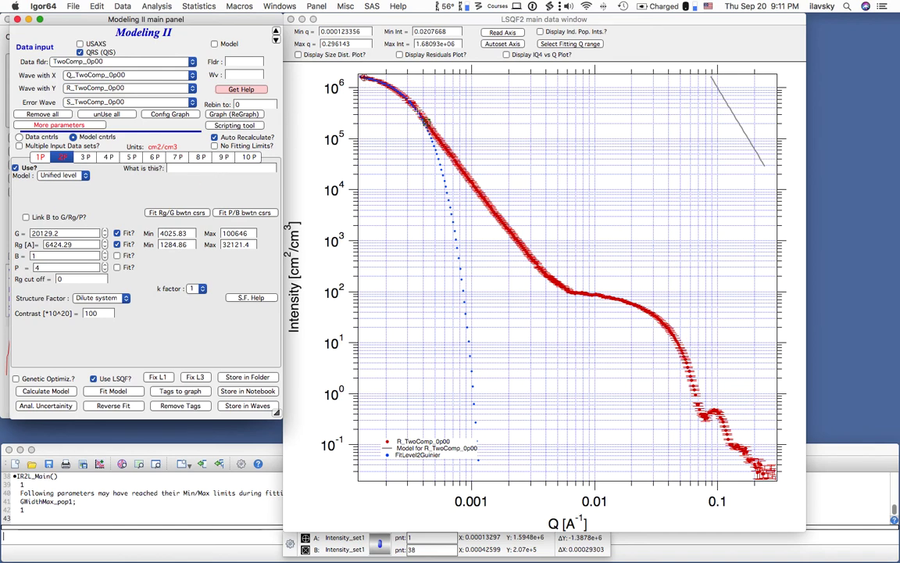
- Place the cursors at points 46 and 109, enable fitting of population 2's B and P, and fit P/B between them
drag(429, 125, 526, 253)
drag(359, 78, 438, 139)
click(117, 256)
click(117, 268)
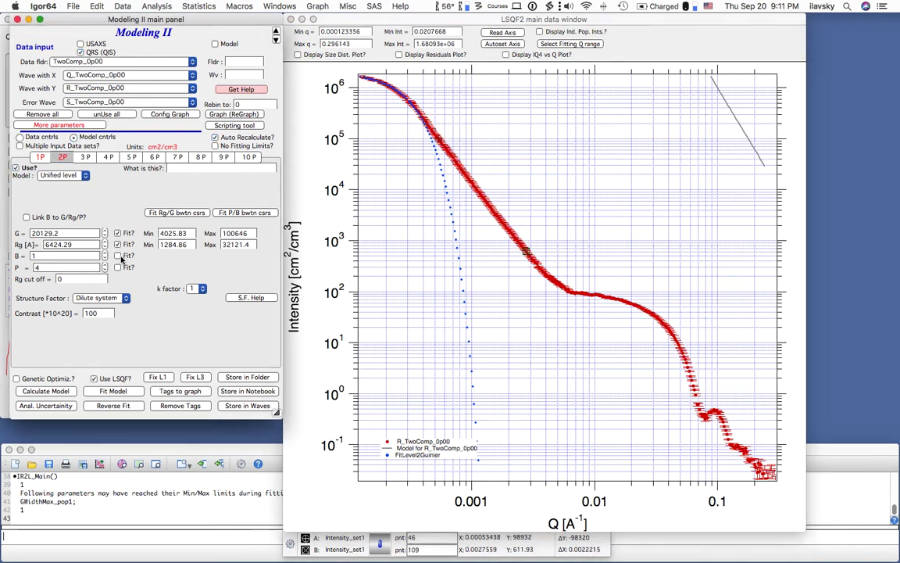
click(266, 214)
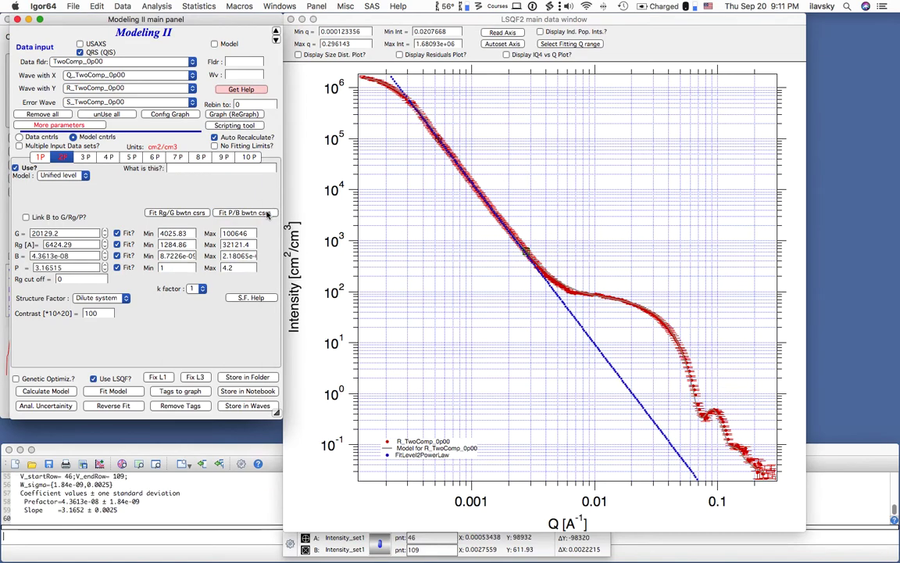
- Review population 1's fit parameters and the Q range and background settings of the input data
click(477, 243)
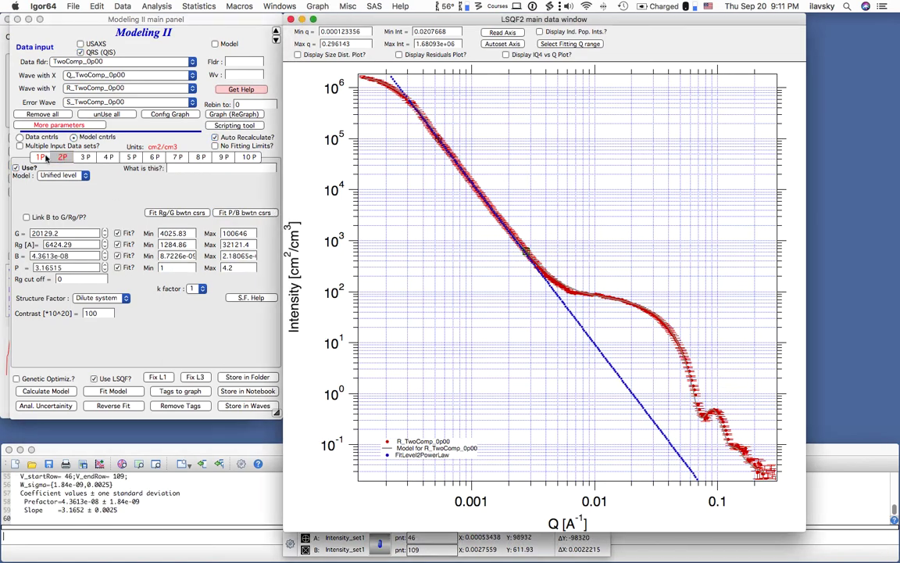
click(42, 144)
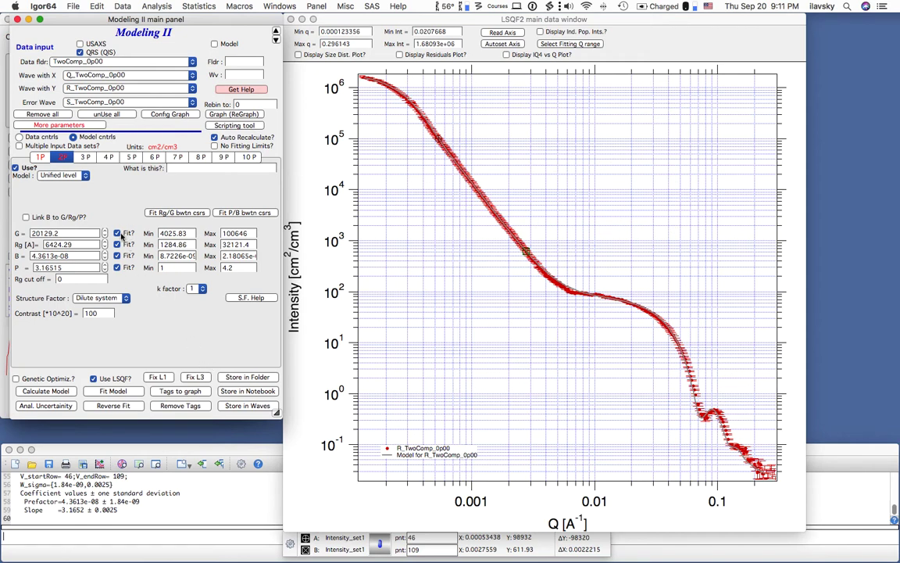
click(41, 157)
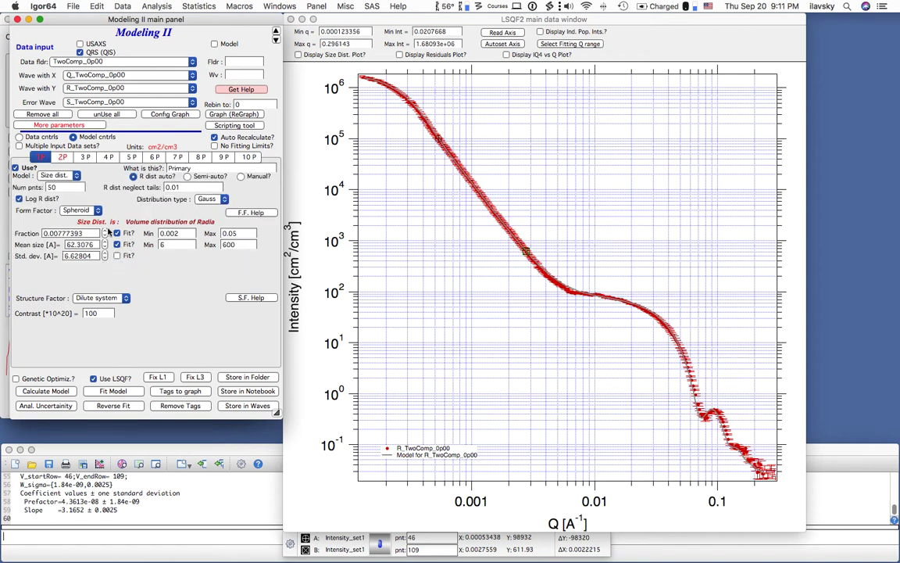
click(19, 137)
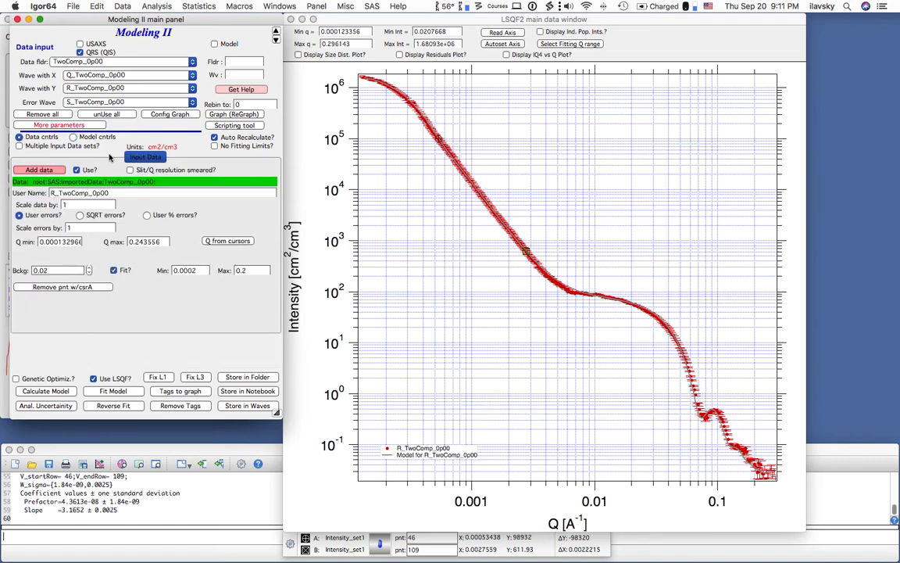
- Run the least-squares model fit of populations 1 and 2 plus background on TwoComp_0p00, accepting the listed fit parameters
click(73, 135)
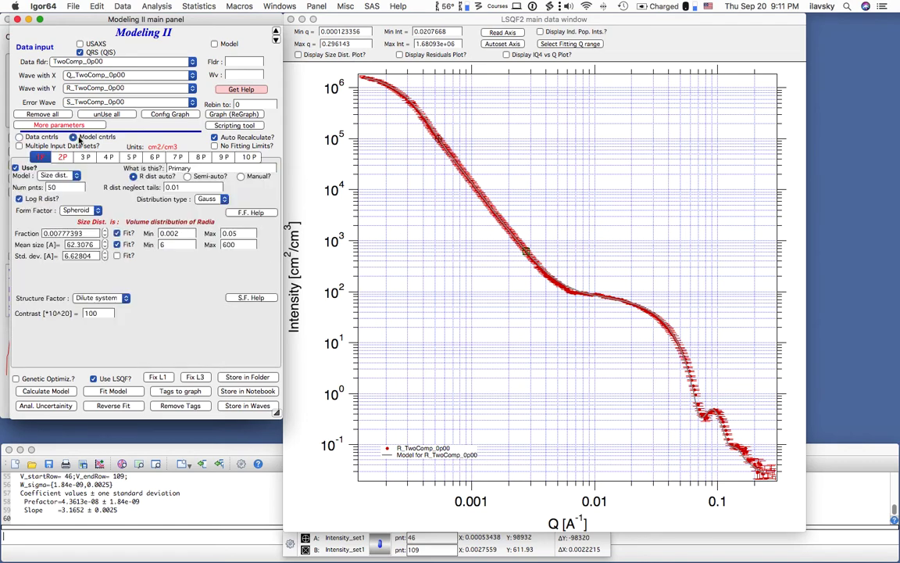
click(133, 392)
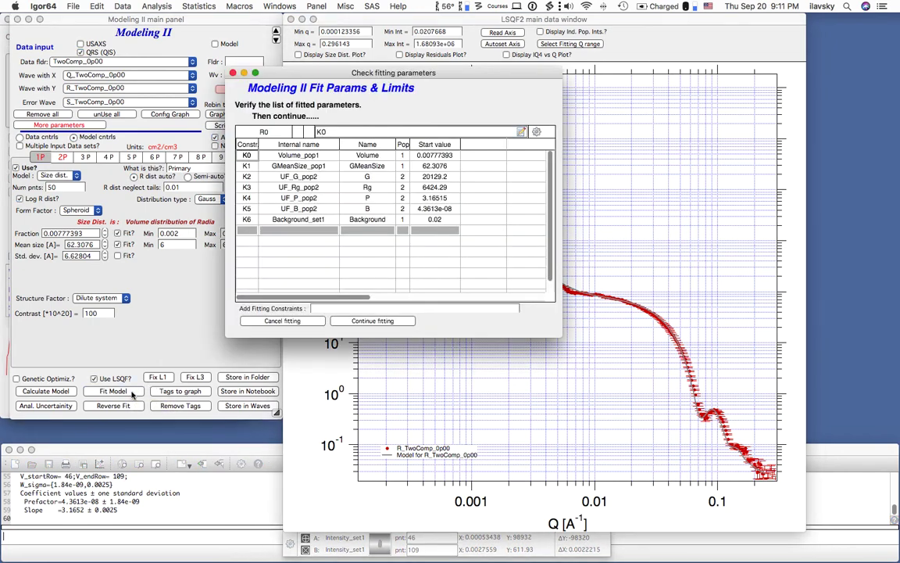
click(369, 322)
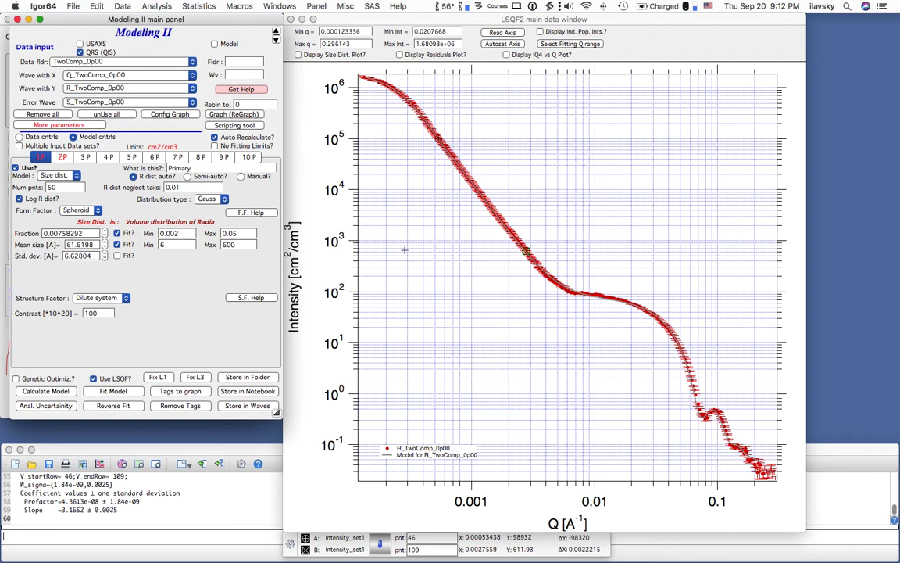
- Load the TwoComp_Final data set as the input data in place of TwoComp_0p00
click(177, 64)
click(117, 45)
click(31, 137)
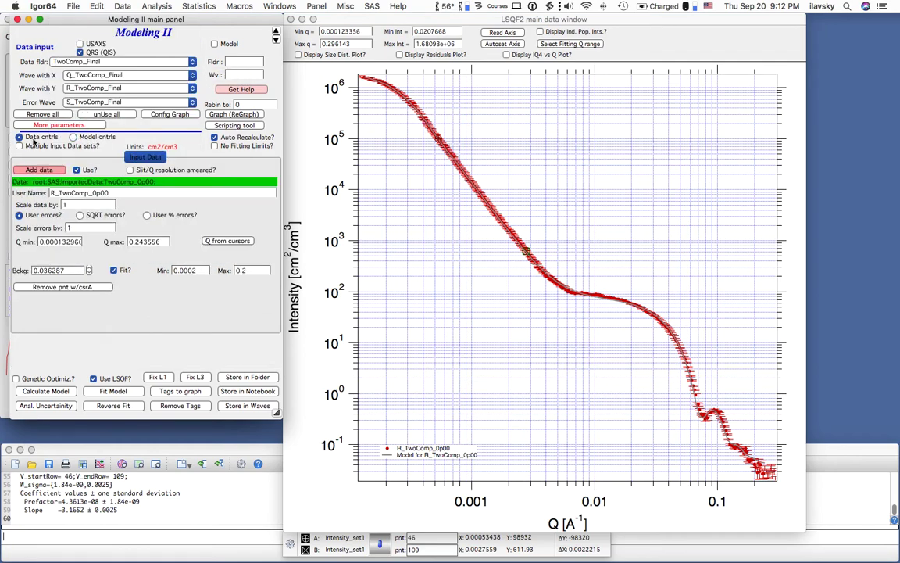
click(43, 169)
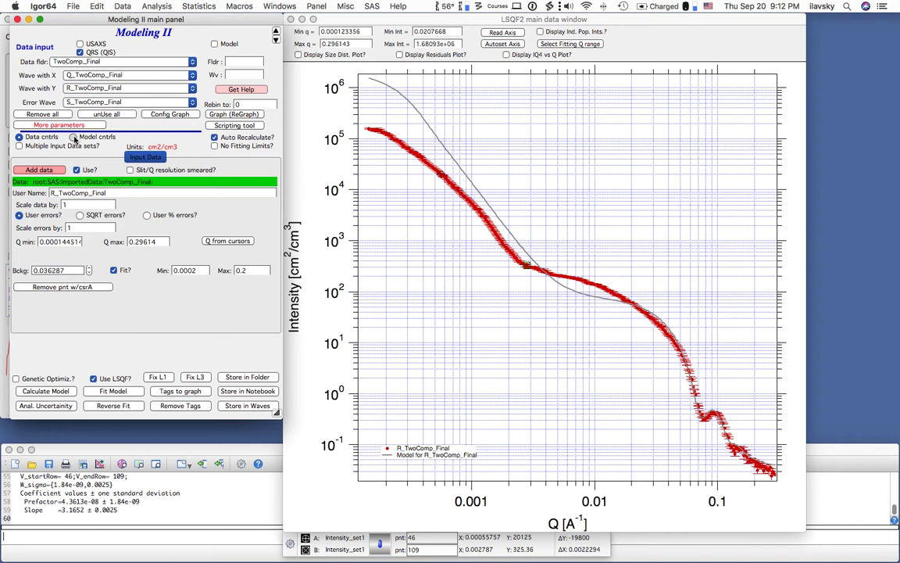
- Turn off populations 2 and 1 in the model
click(72, 137)
click(88, 159)
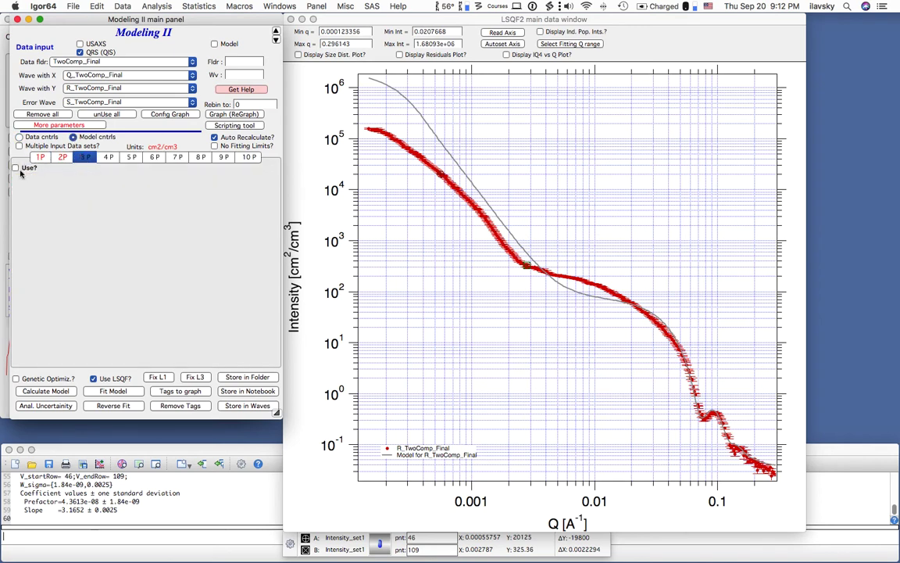
click(62, 158)
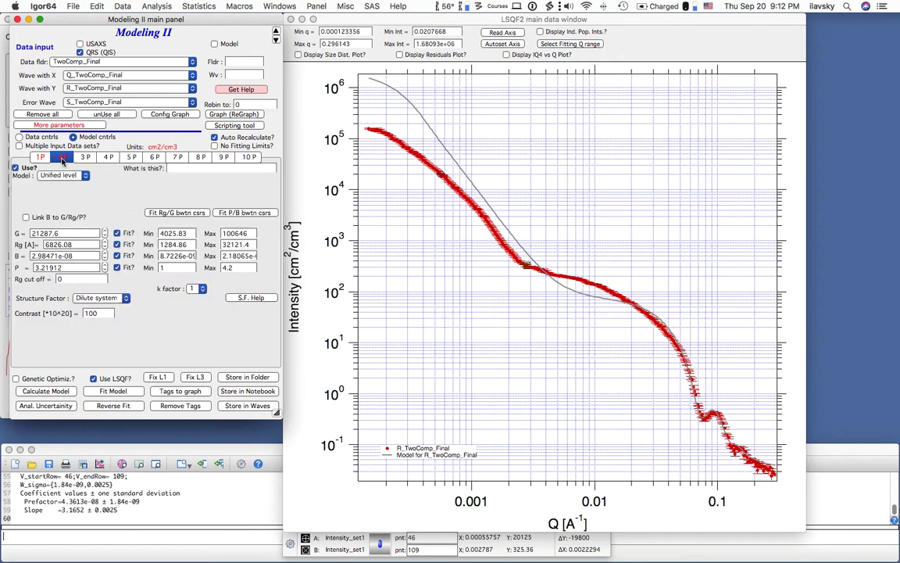
click(15, 168)
click(41, 157)
click(15, 168)
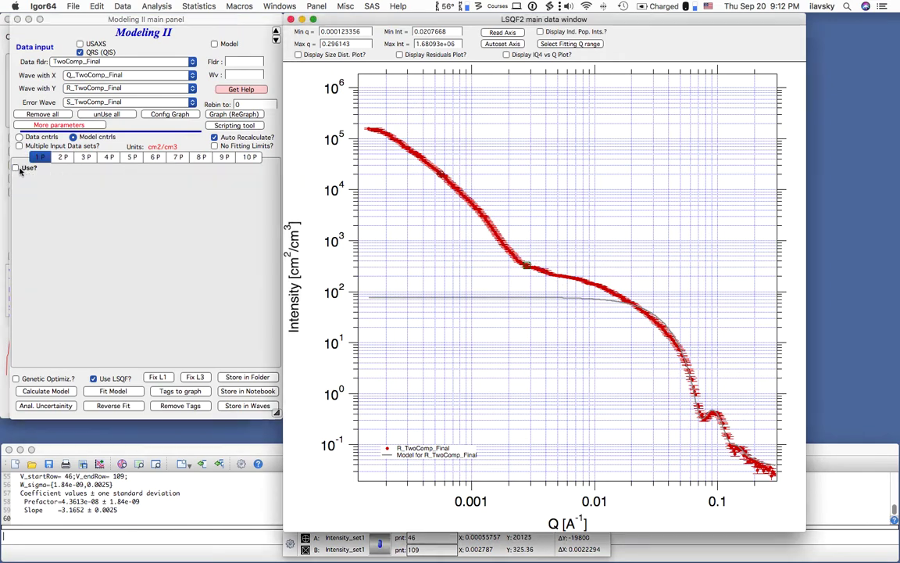
- Enable population 3 as a size distribution and set its distribution type to Gauss
click(86, 158)
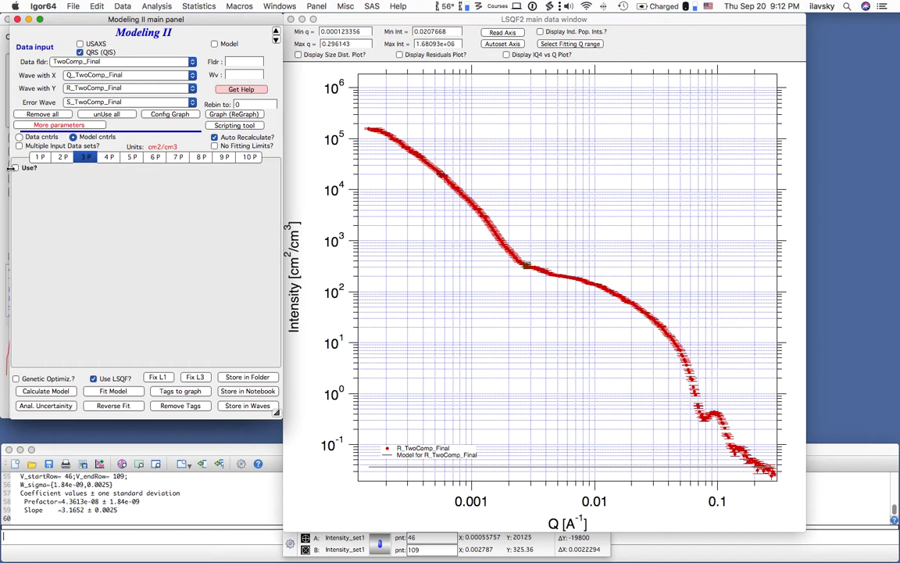
click(15, 168)
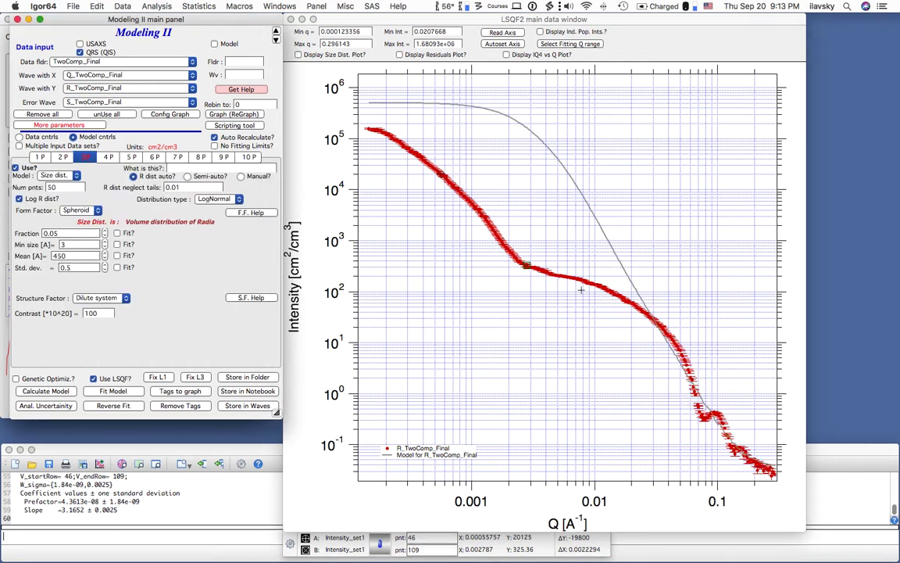
click(213, 199)
click(216, 212)
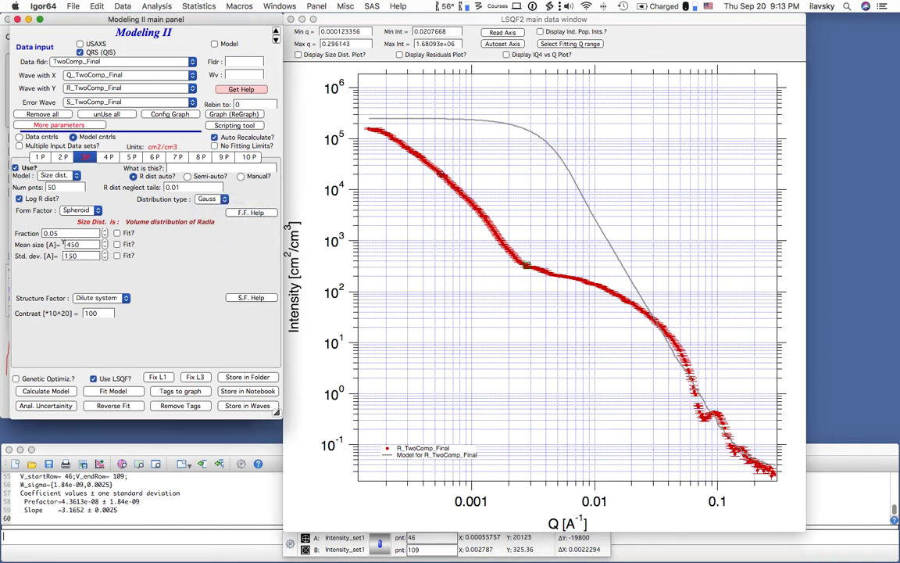
- Set population 3's mean size to 150 Å and its standard deviation to 20 Å
key(Tab)
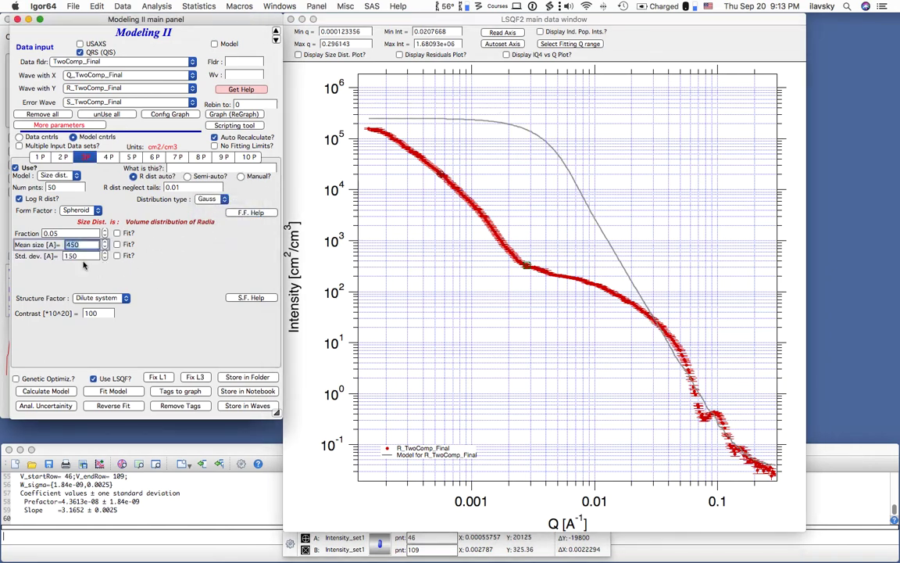
text(150)
key(Tab)
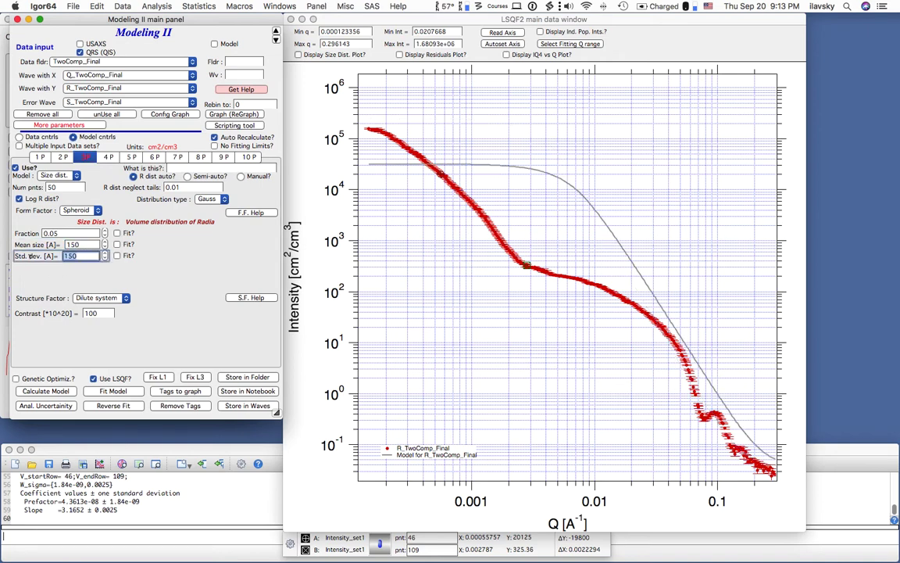
text(20)
key(Return)
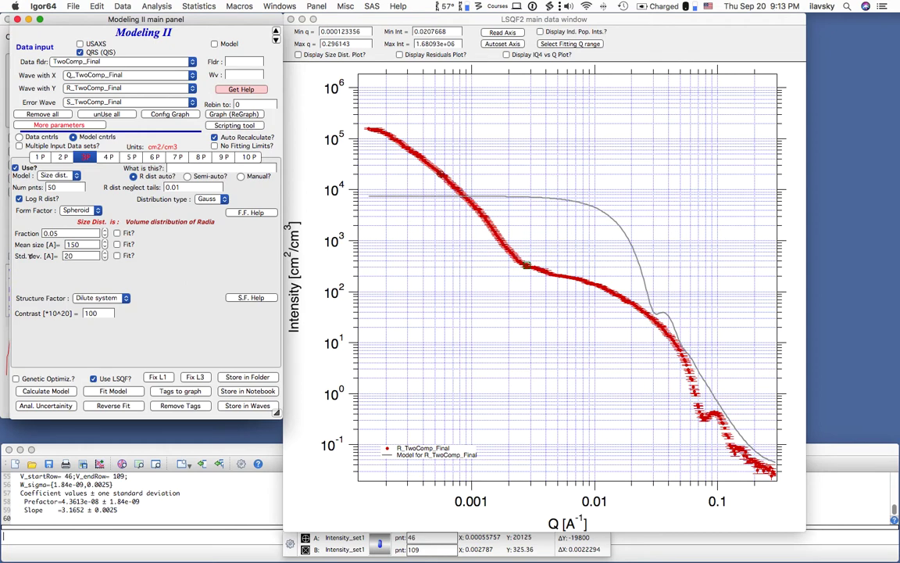
- Try a fraction of 0.01 for population 3, reduce it to 0.001, and step it up to 0.0014644
click(70, 232)
text(0.01)
key(Return)
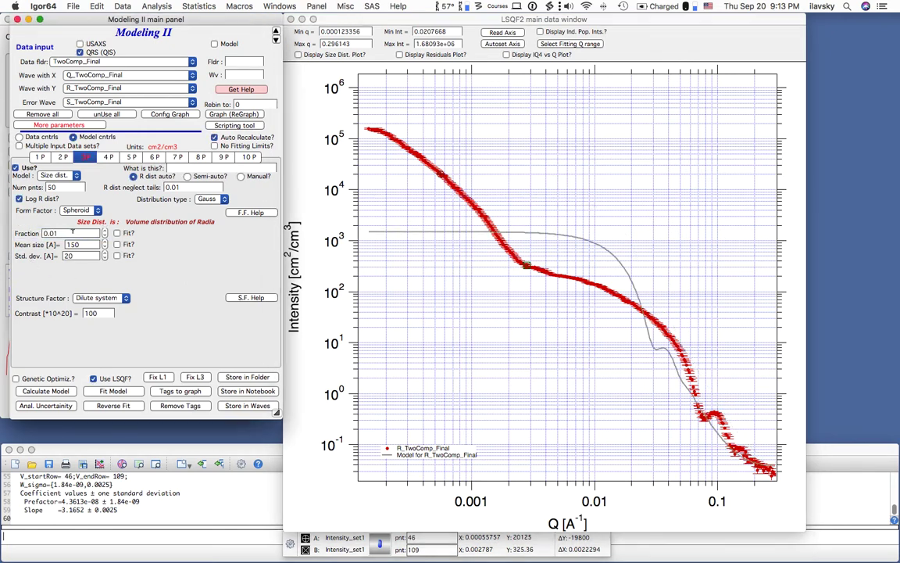
click(72, 232)
text(0.001)
key(Return)
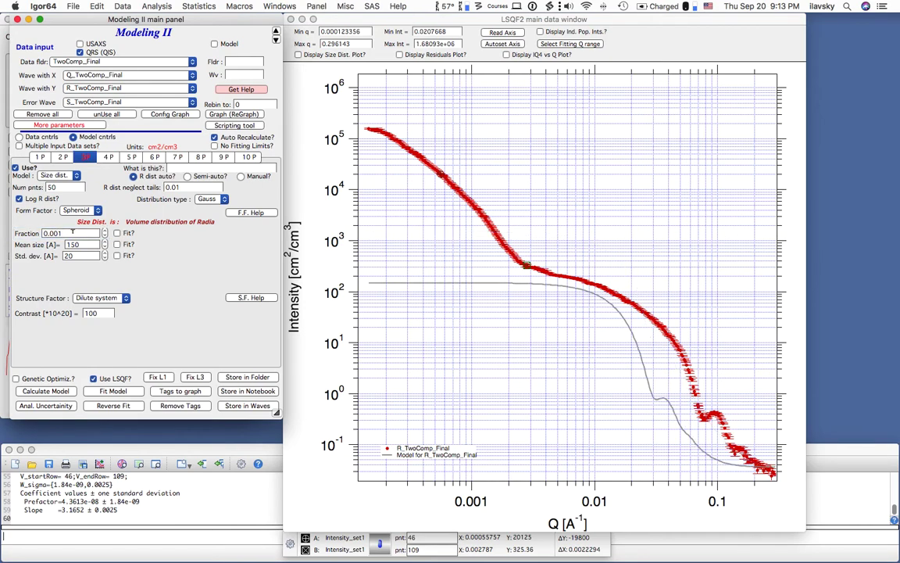
click(105, 232)
click(106, 232)
click(105, 233)
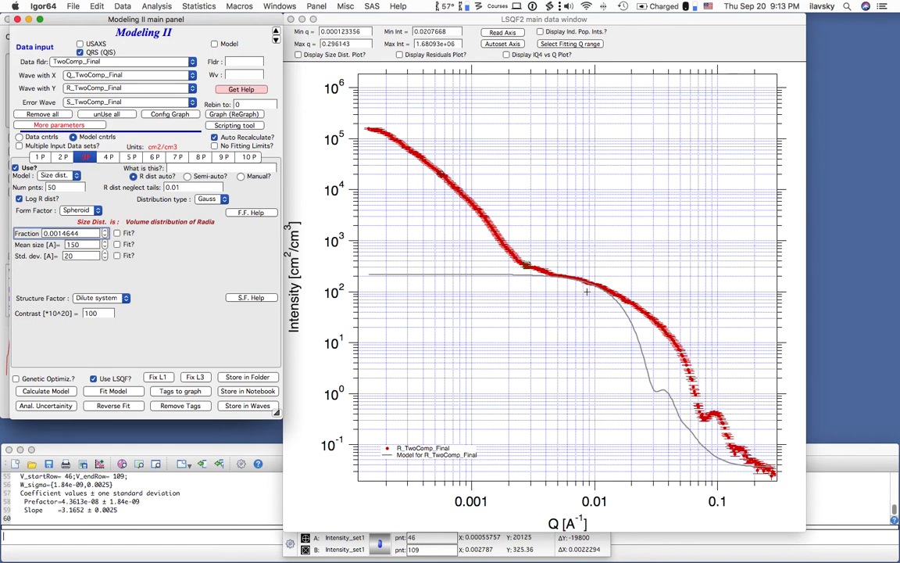
- Turn populations 1 and 2 back on so the model combines all three populations
drag(537, 252, 619, 310)
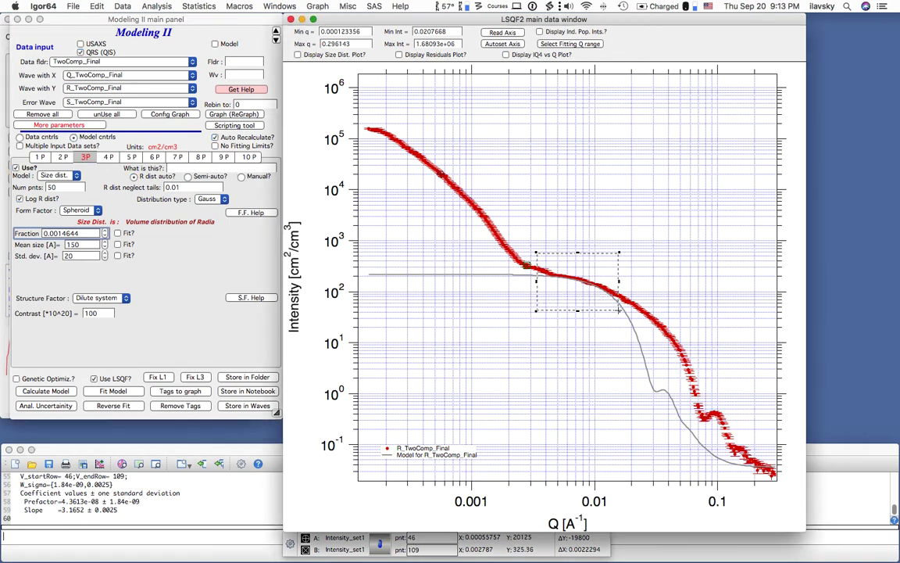
click(211, 281)
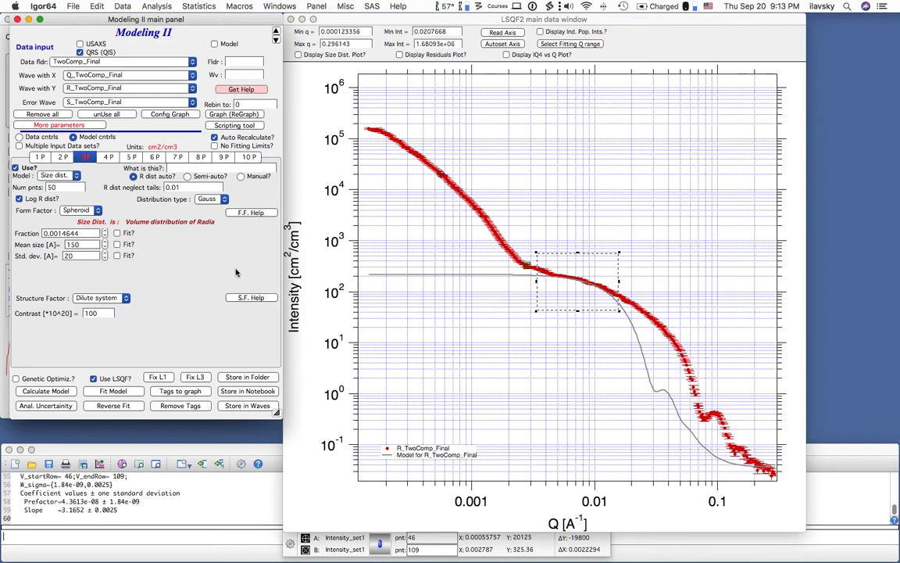
click(38, 157)
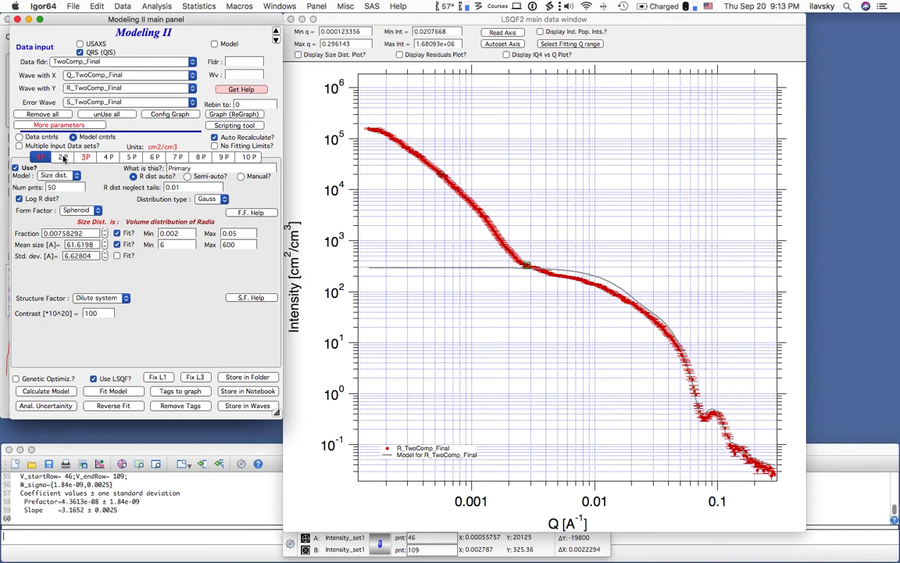
click(62, 157)
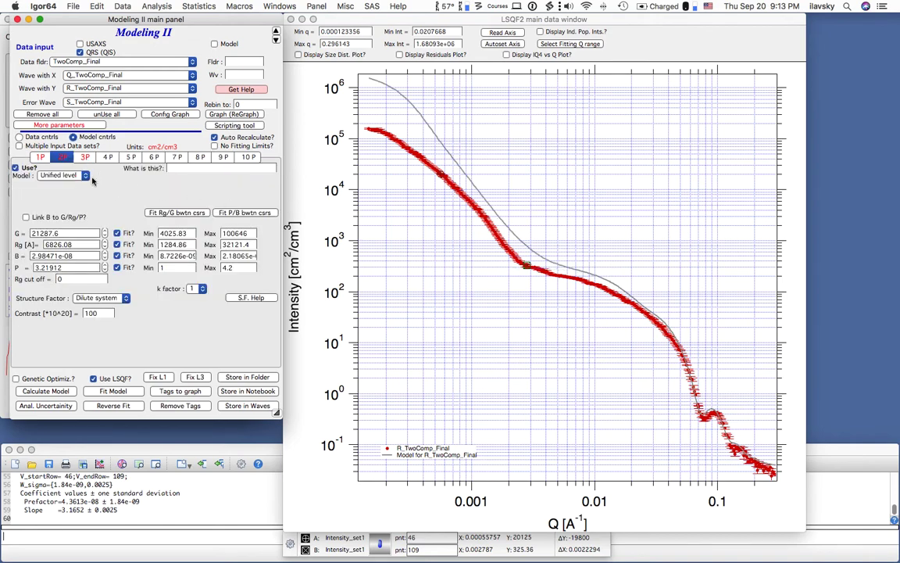
- Step population 3's fraction down to 0.000869522 to match the mid-Q shoulder of the data
click(85, 157)
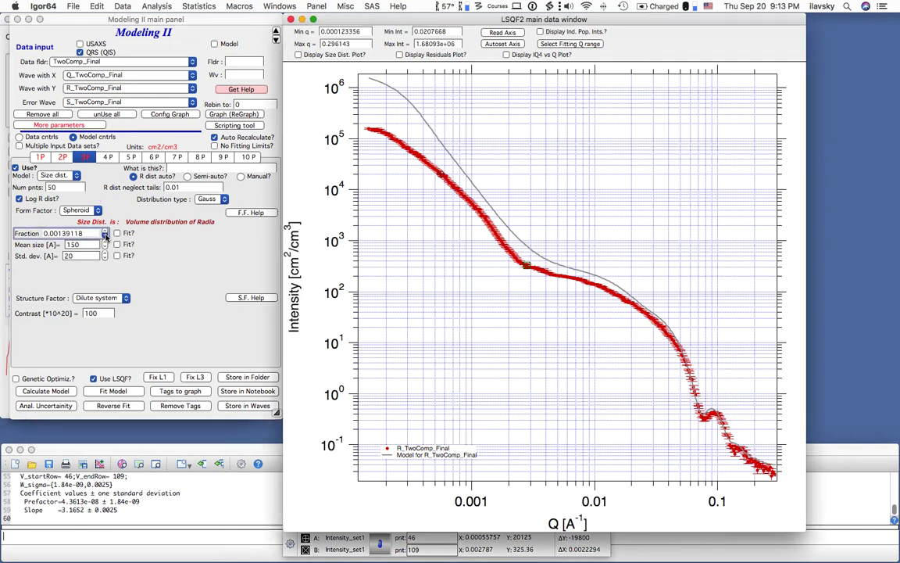
click(105, 236)
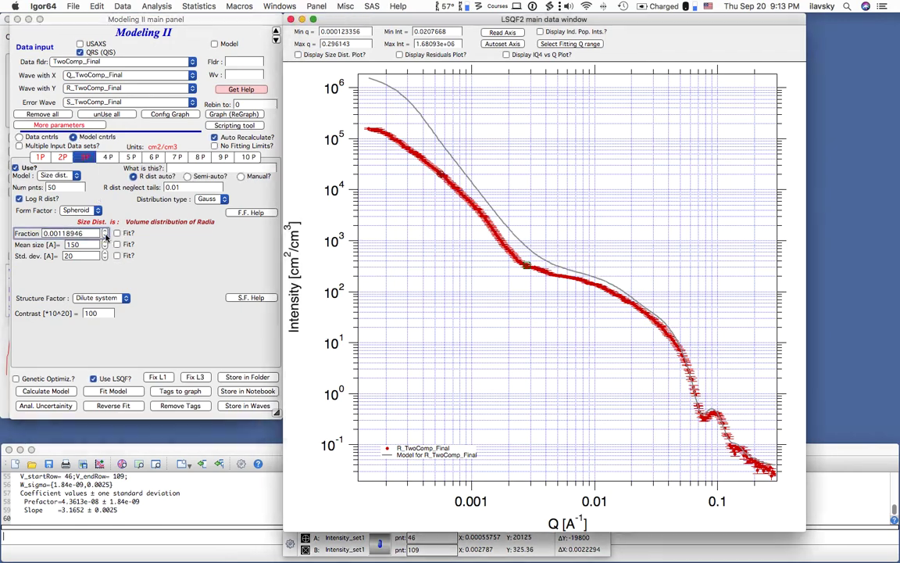
click(104, 236)
click(105, 236)
click(104, 236)
click(105, 236)
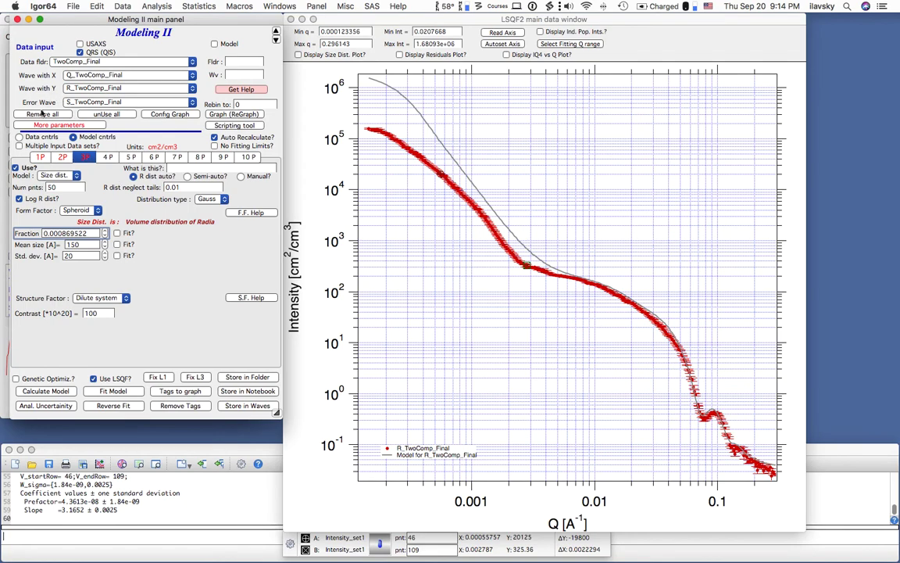
- Load the TwoComp_0p00 data set as the input data again
click(30, 137)
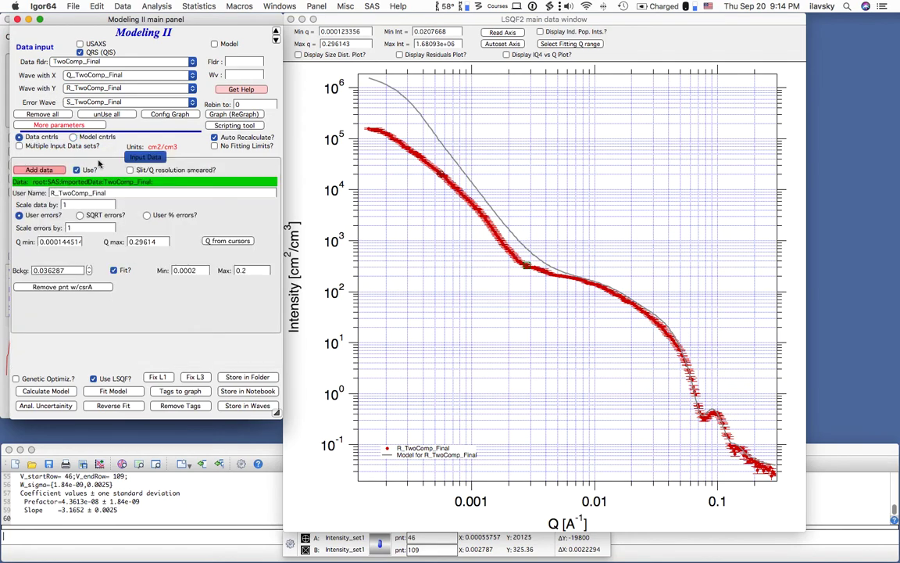
click(114, 63)
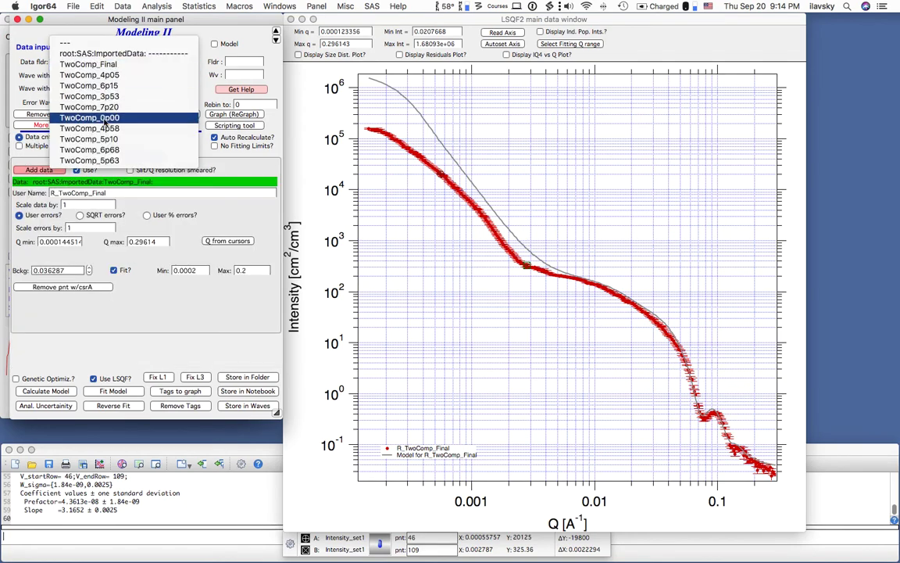
click(94, 117)
click(40, 171)
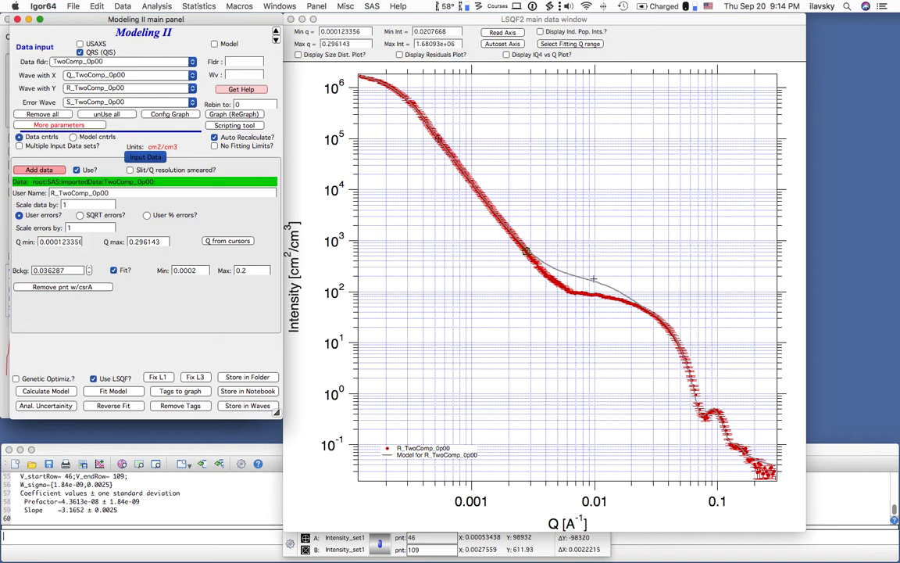
- Reduce population 3's fraction a hundredfold to 8.69522e-06
click(73, 137)
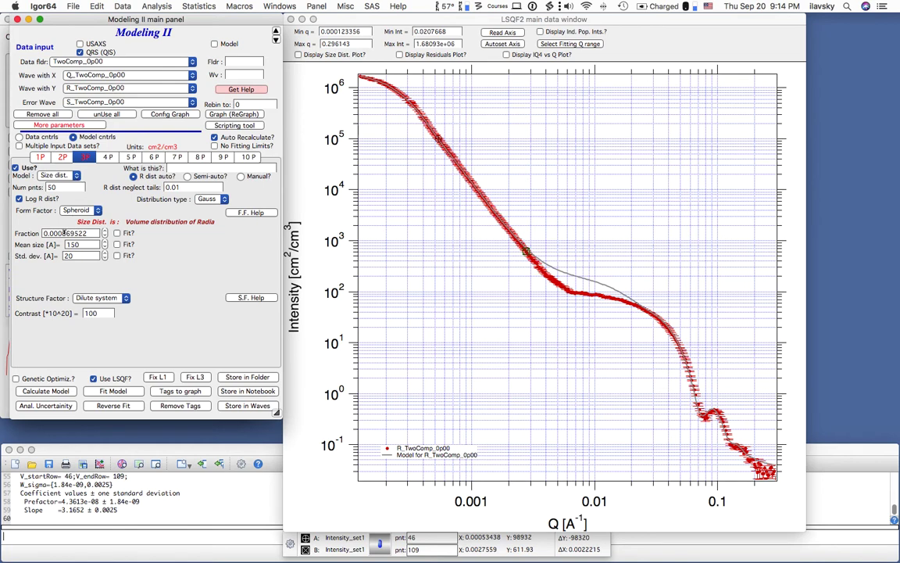
click(64, 233)
text(00)
key(Return)
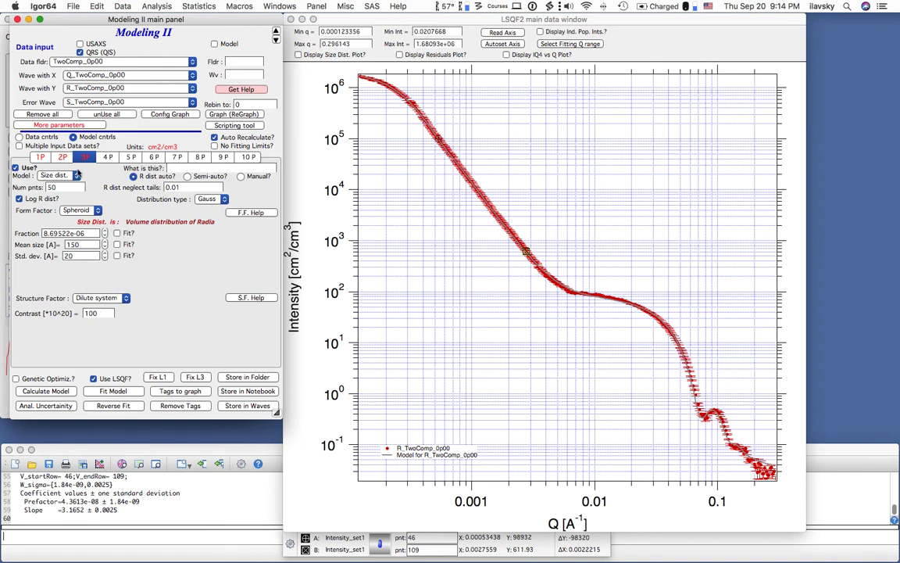
- Check population 2's Unified level parameters, open the Scripting tool, and select TwoComp_0p00 in its data list
click(66, 157)
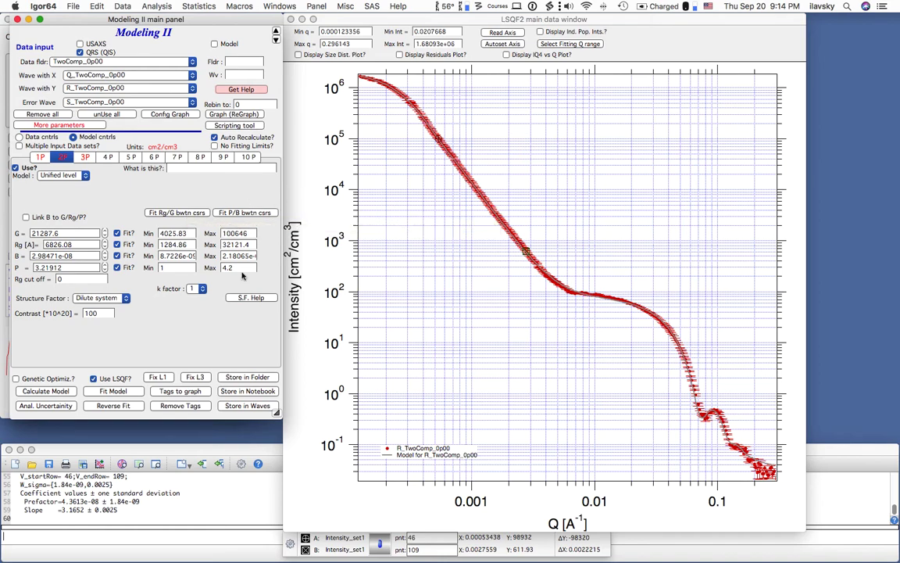
click(231, 126)
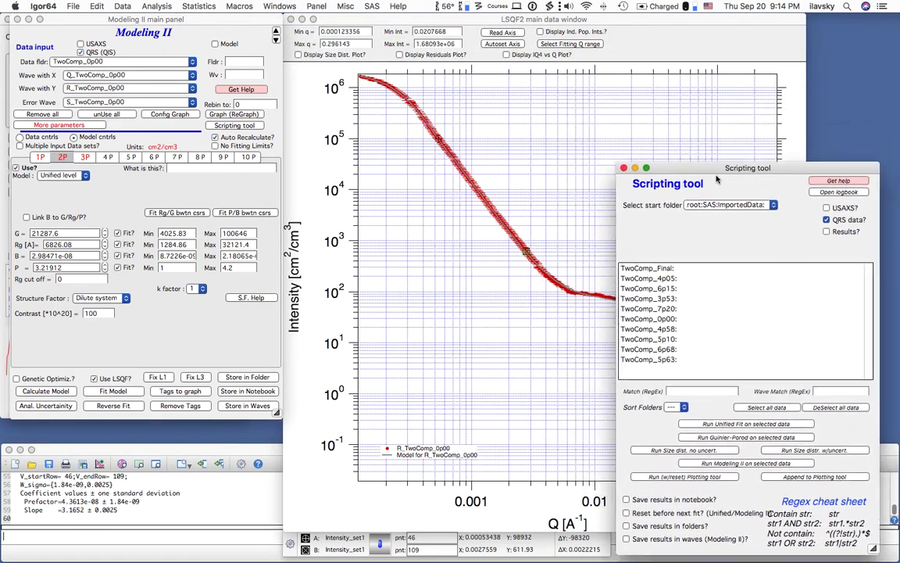
click(652, 327)
drag(746, 173, 764, 109)
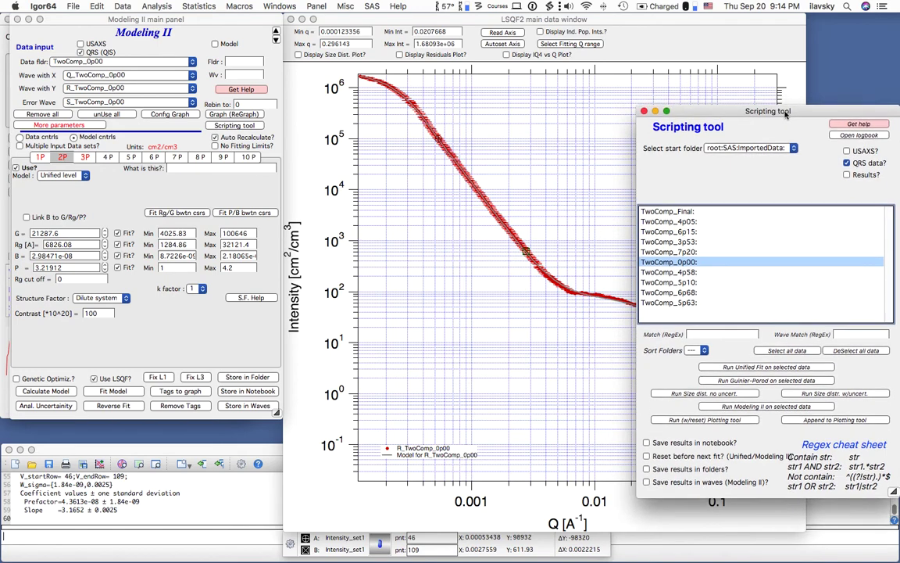
- Thicken the model curve in the LSQF2 data graph by setting its line size to 5
click(697, 107)
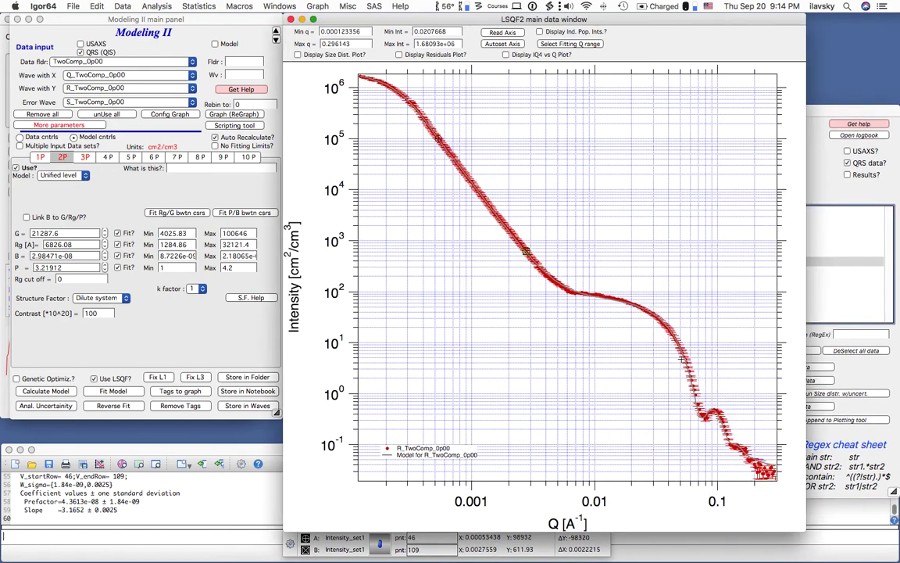
click(151, 305)
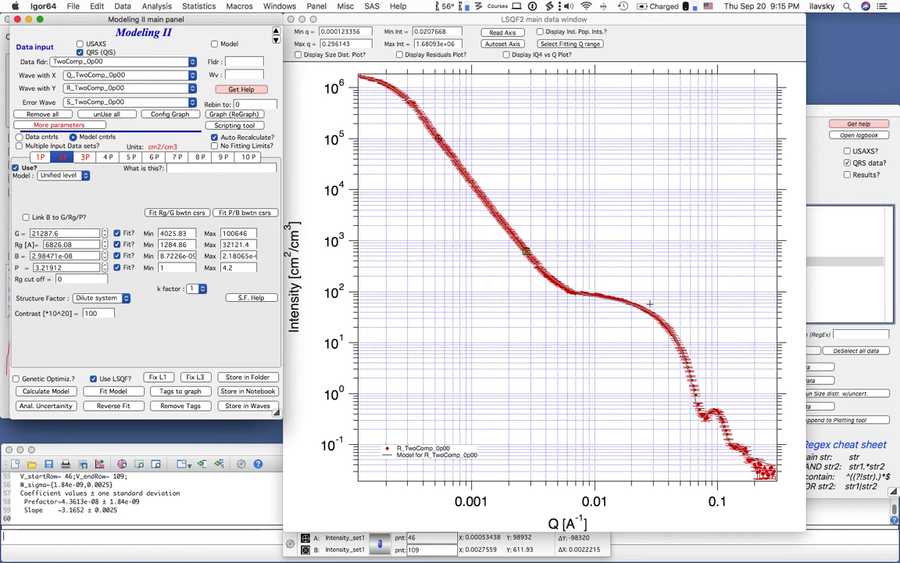
right_click(625, 302)
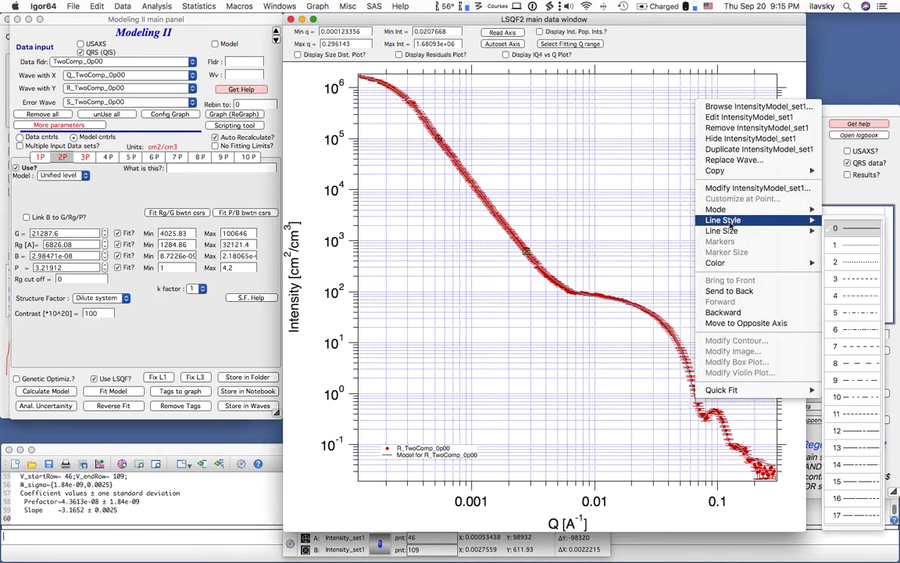
mouse_move(770, 231)
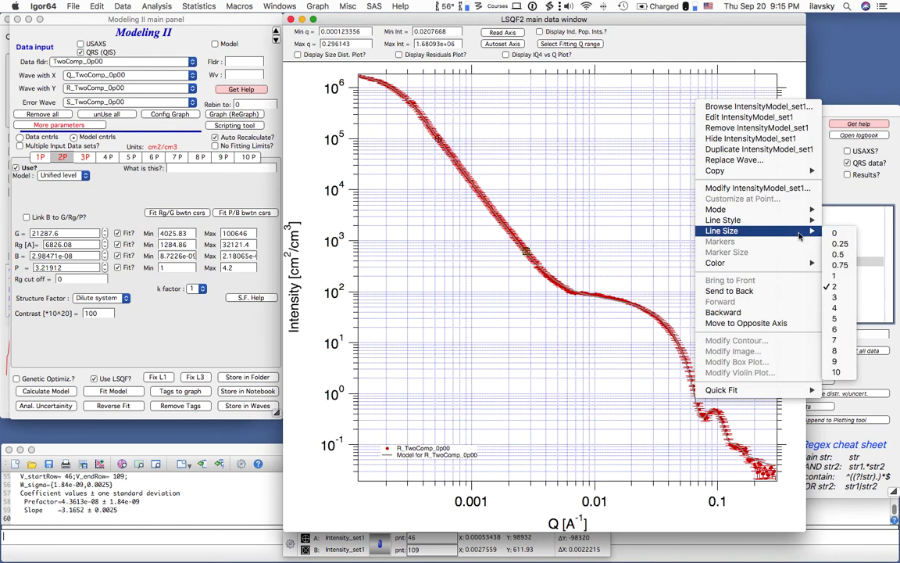
click(837, 322)
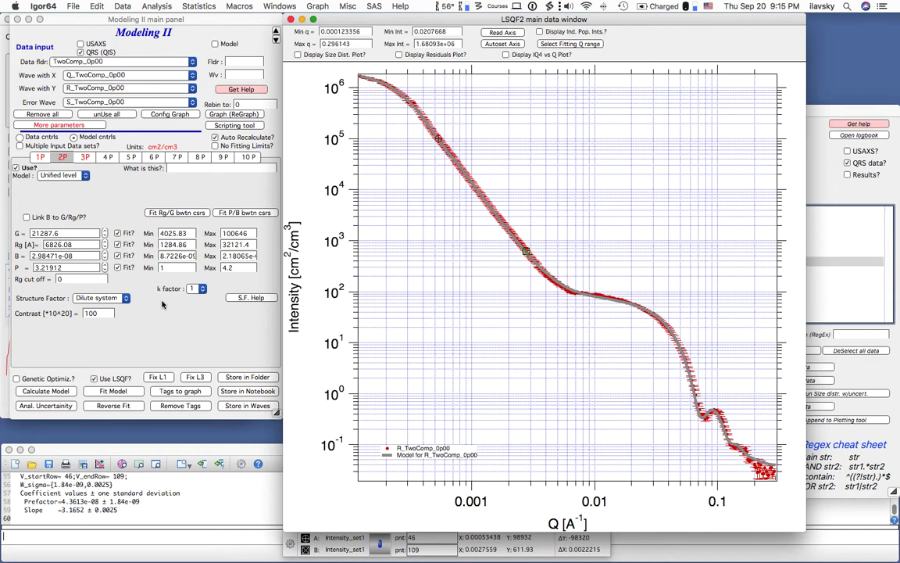
click(194, 309)
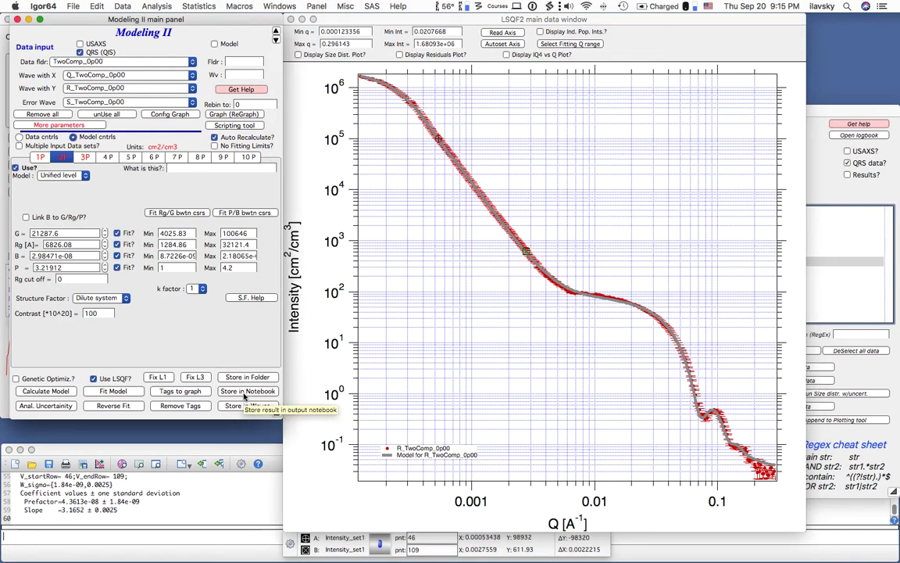
- Store the current TwoComp_0p00 model results in the notebook, review the generated report, and return to the Modeling II panel
click(244, 393)
scroll(355, 206, up, 15)
drag(455, 329, 709, 557)
scroll(438, 396, down, 10)
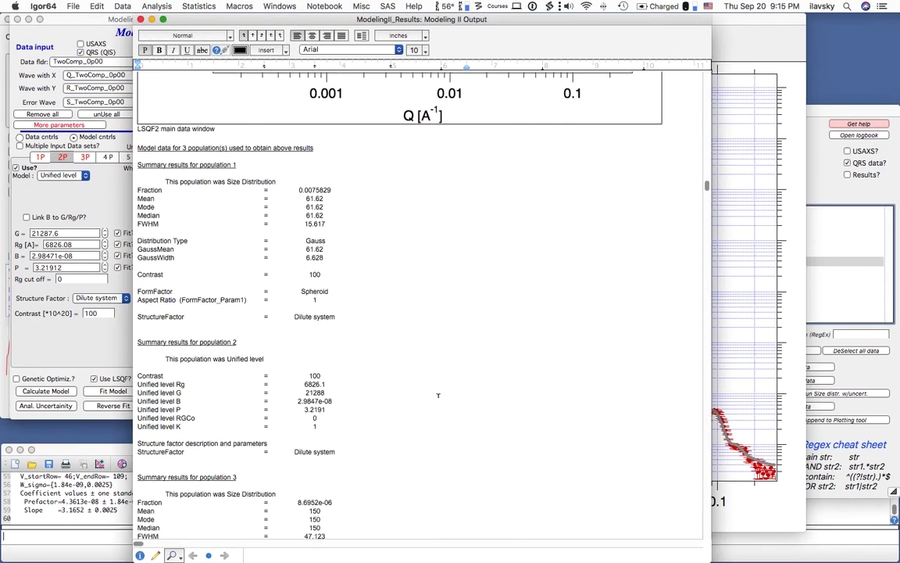
scroll(437, 396, up, 15)
scroll(437, 395, up, 10)
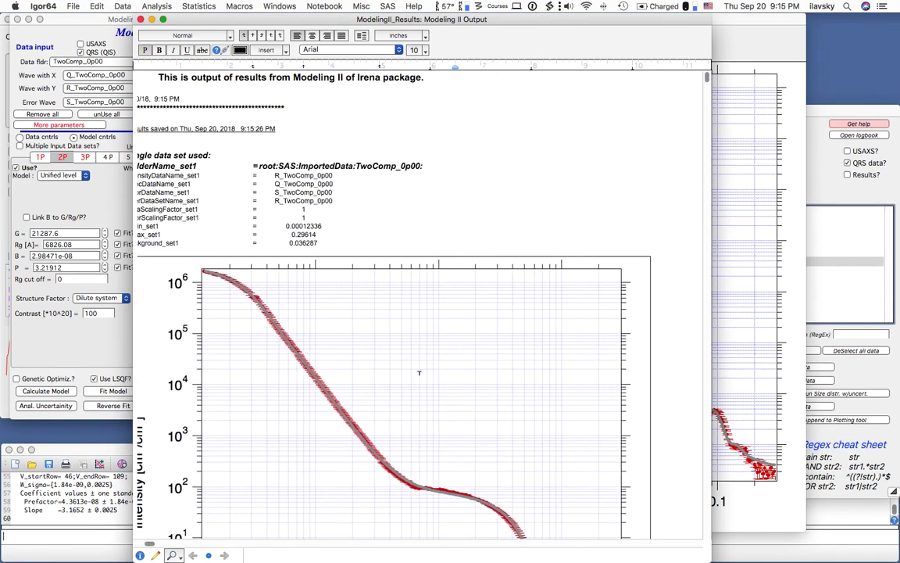
scroll(367, 210, left, 2)
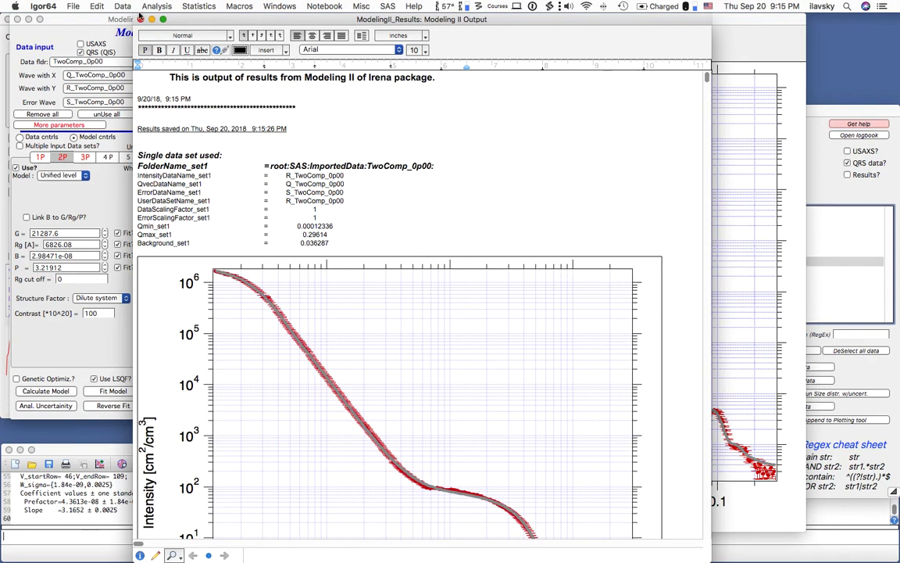
click(127, 17)
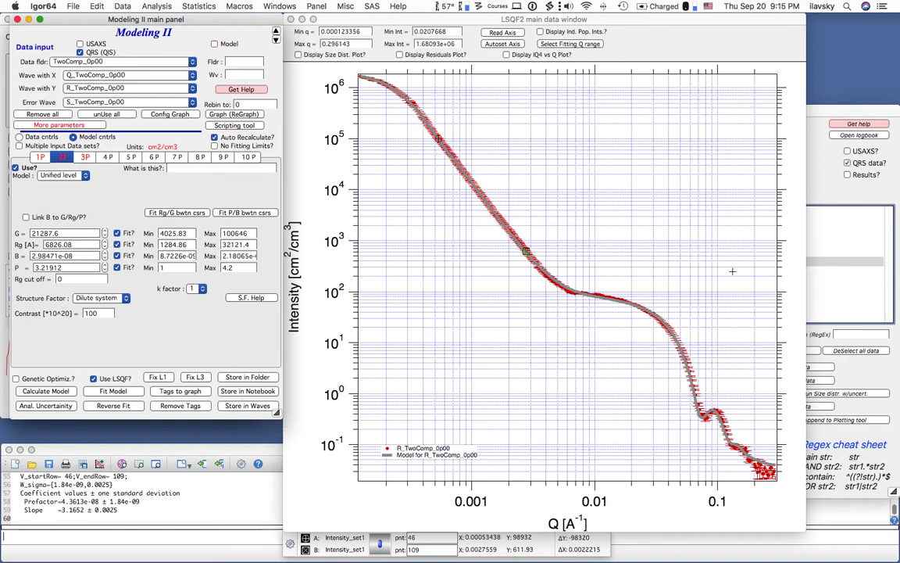
- In the Scripting tool, enable saving results in folders and sort the data folders alphabetically
click(817, 172)
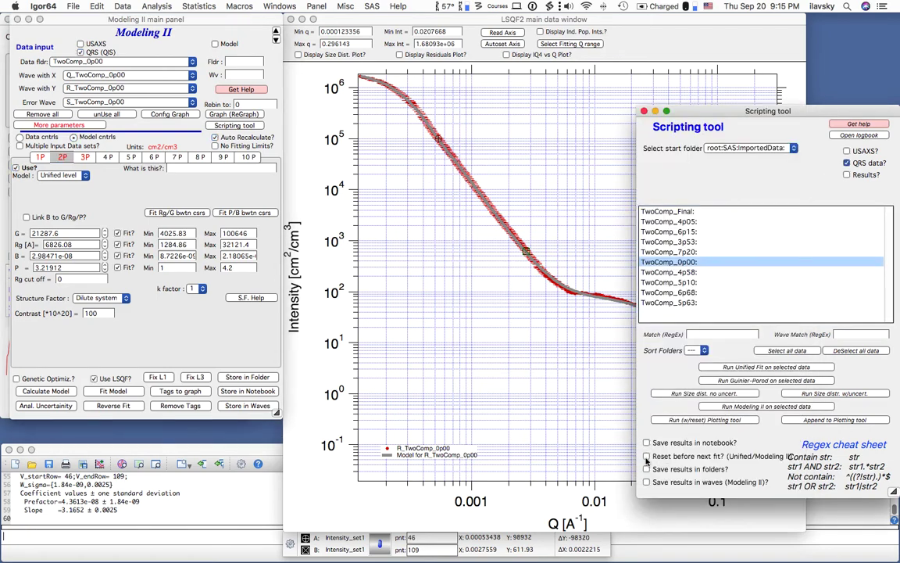
click(646, 469)
click(691, 264)
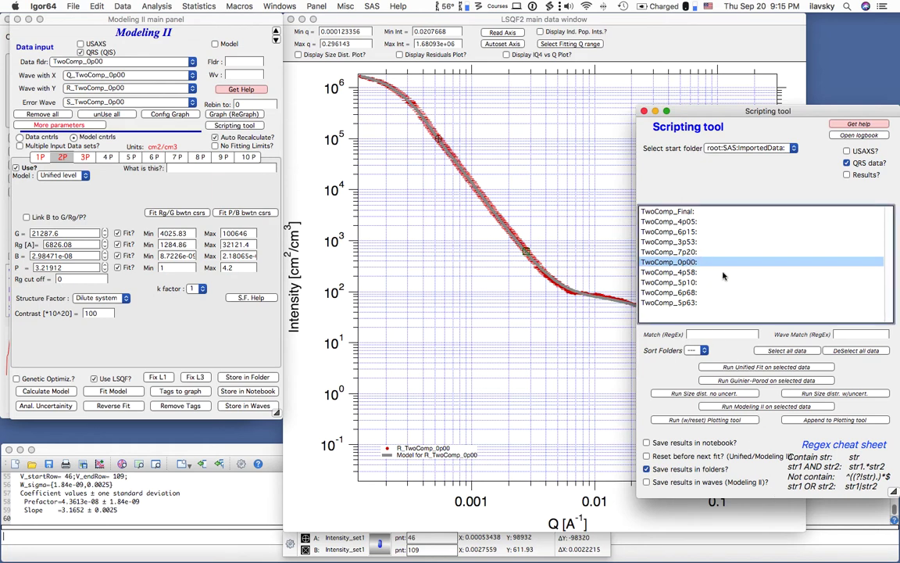
click(703, 351)
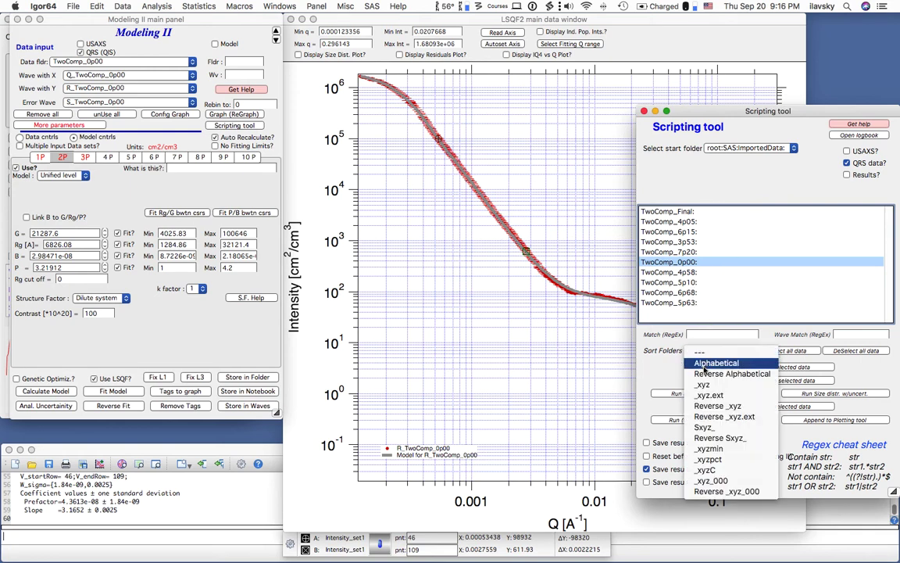
click(708, 361)
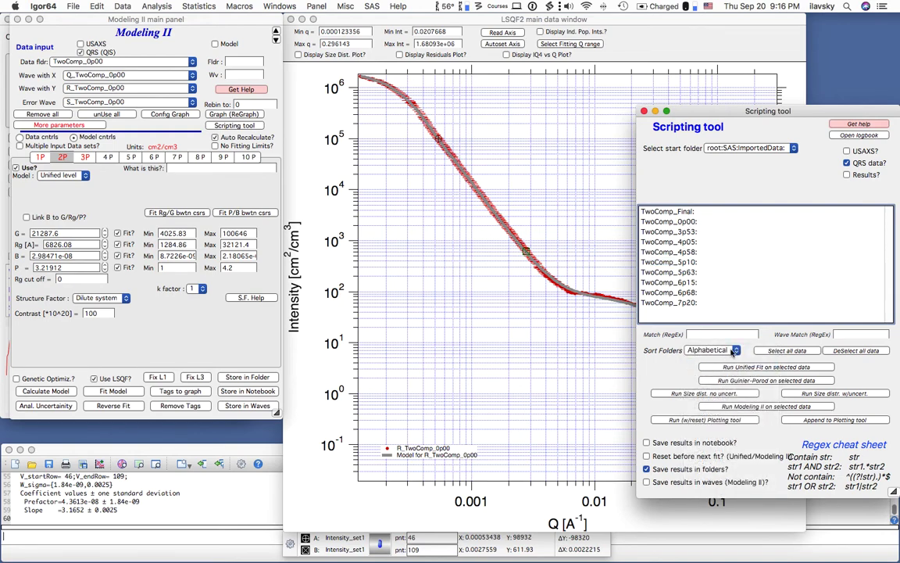
click(733, 351)
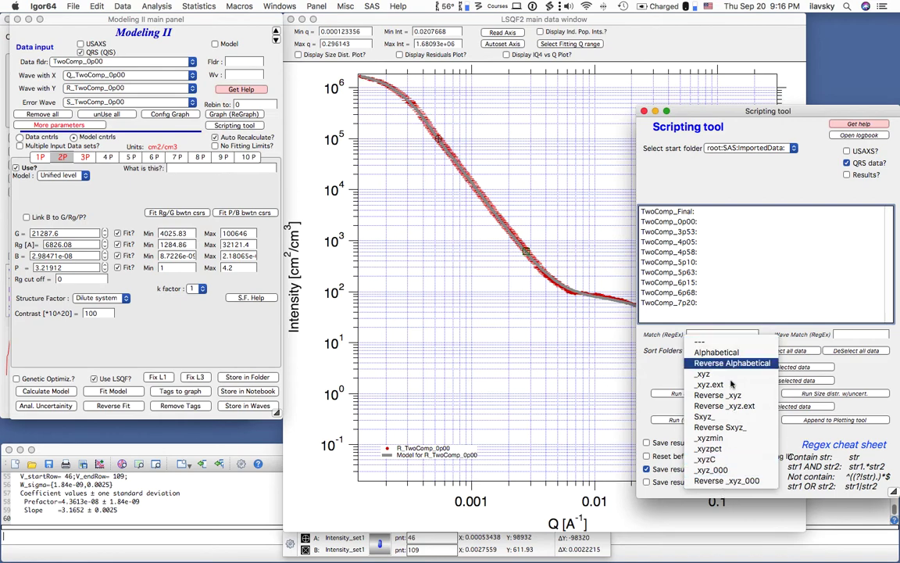
click(698, 339)
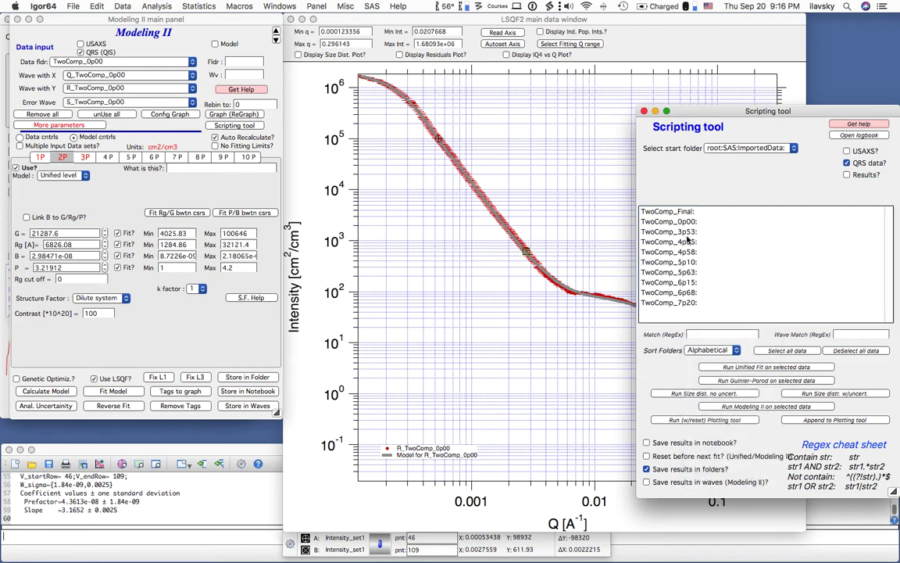
- Reset the fitting limits with Fix L3 and run Modeling II on TwoComp_0p00, TwoComp_3p53 and TwoComp_4p05
click(690, 223)
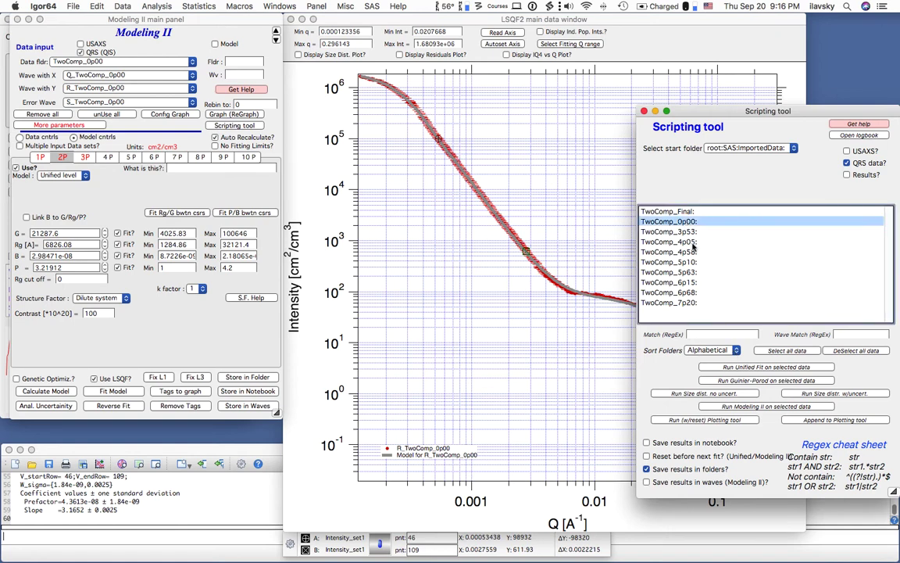
shift+click(684, 242)
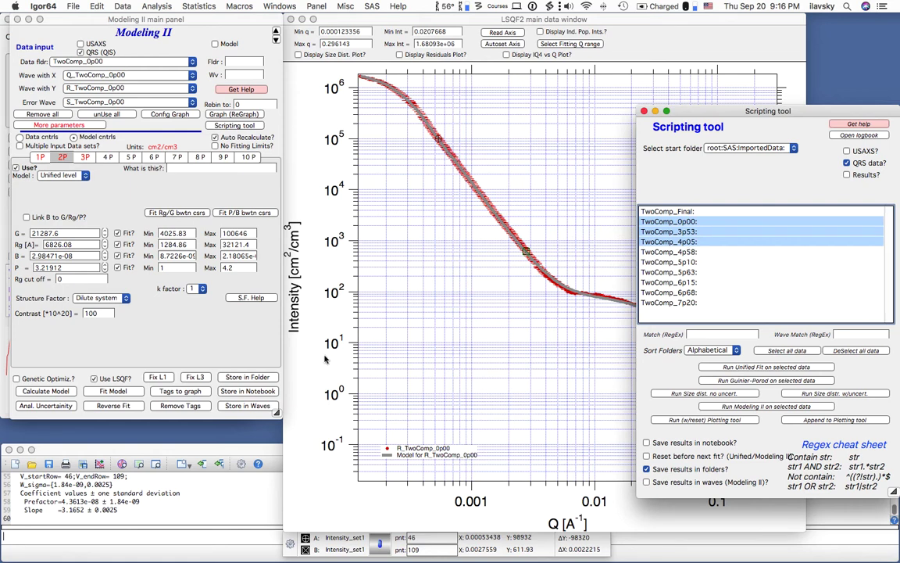
click(229, 319)
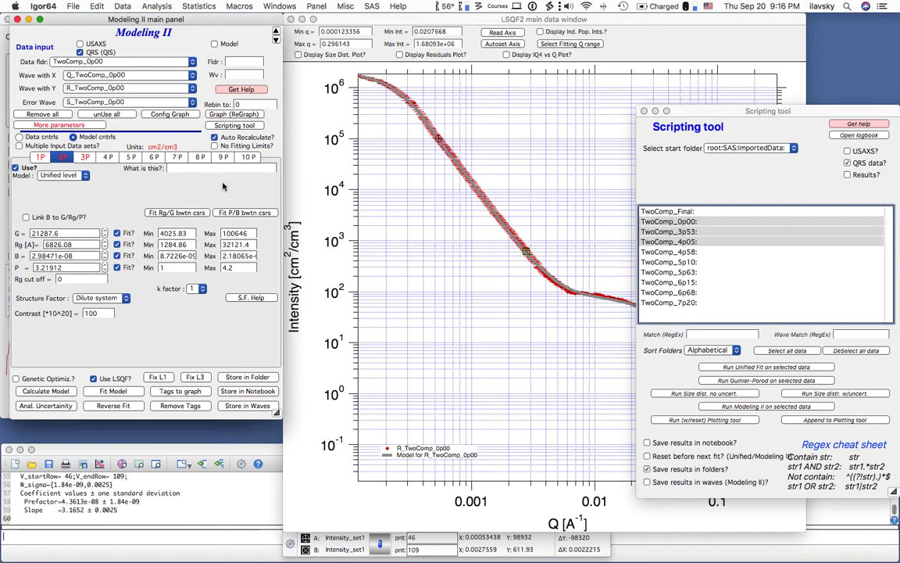
click(162, 379)
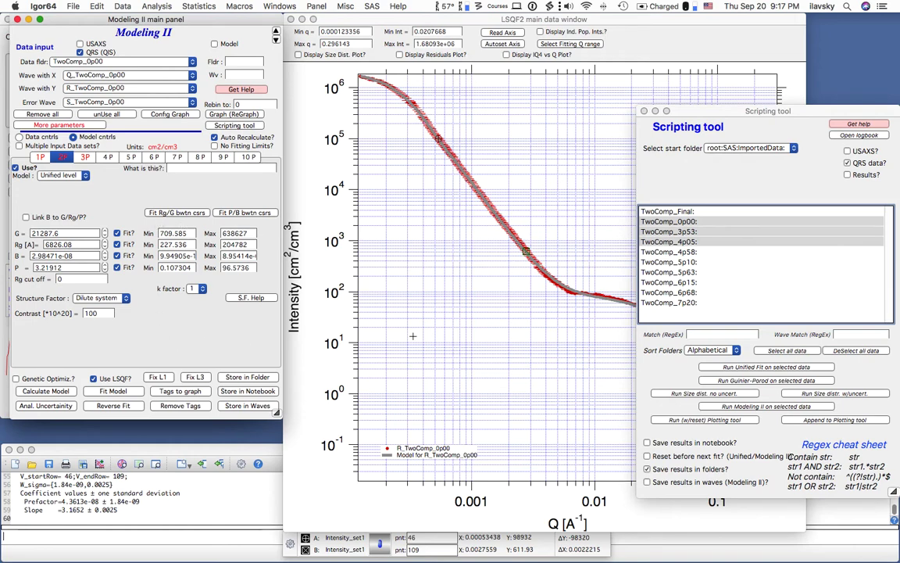
click(770, 114)
drag(744, 89, 754, 163)
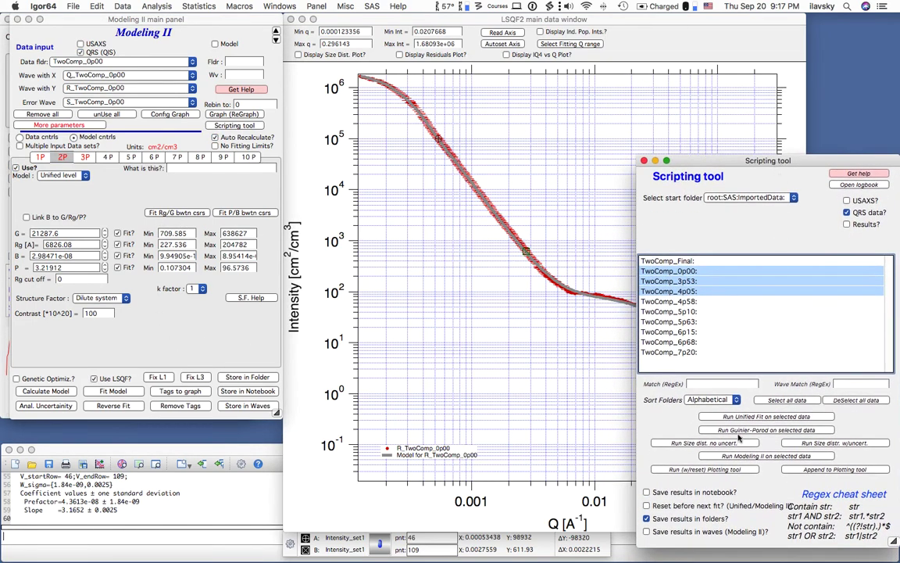
click(776, 458)
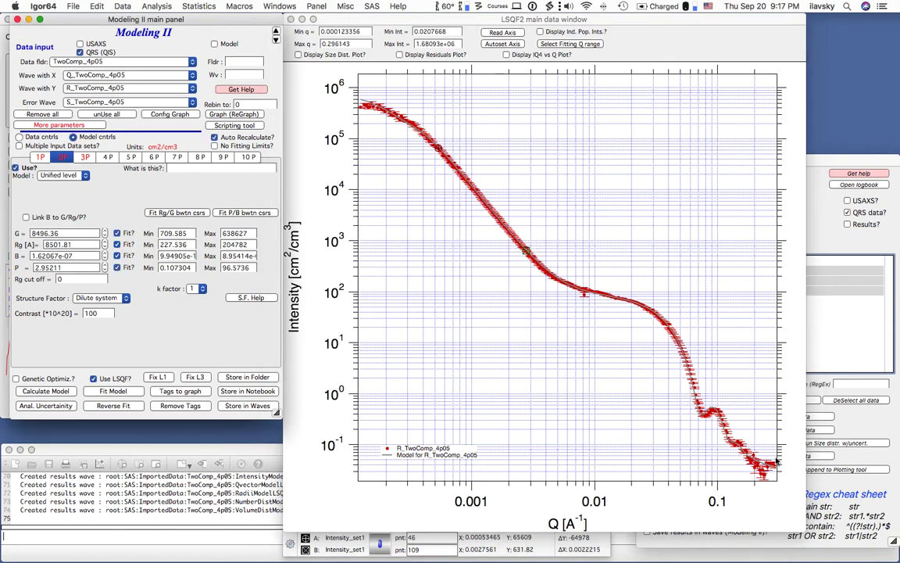
- Reset the fitting limits around the current values with Fix L3 and run Modeling II on TwoComp_4p58 and TwoComp_5p10
click(844, 183)
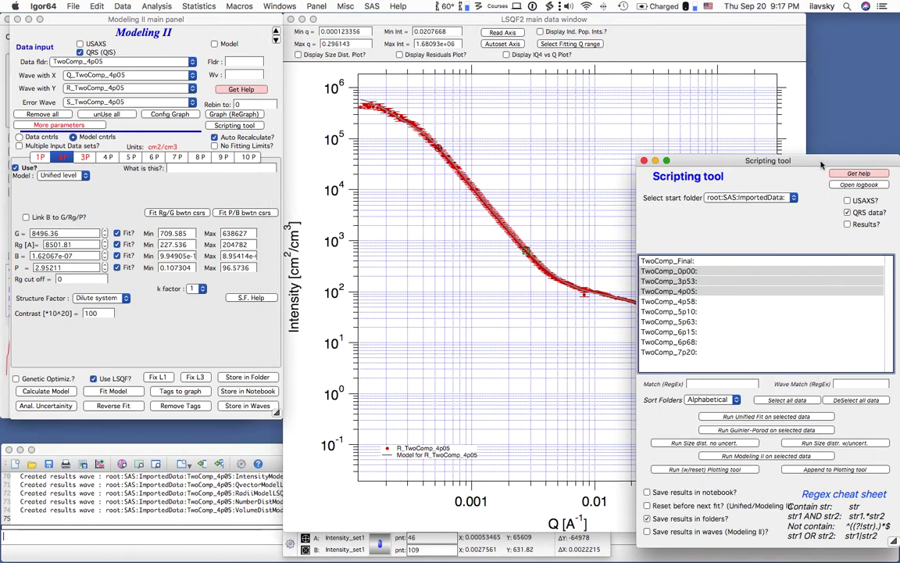
click(687, 302)
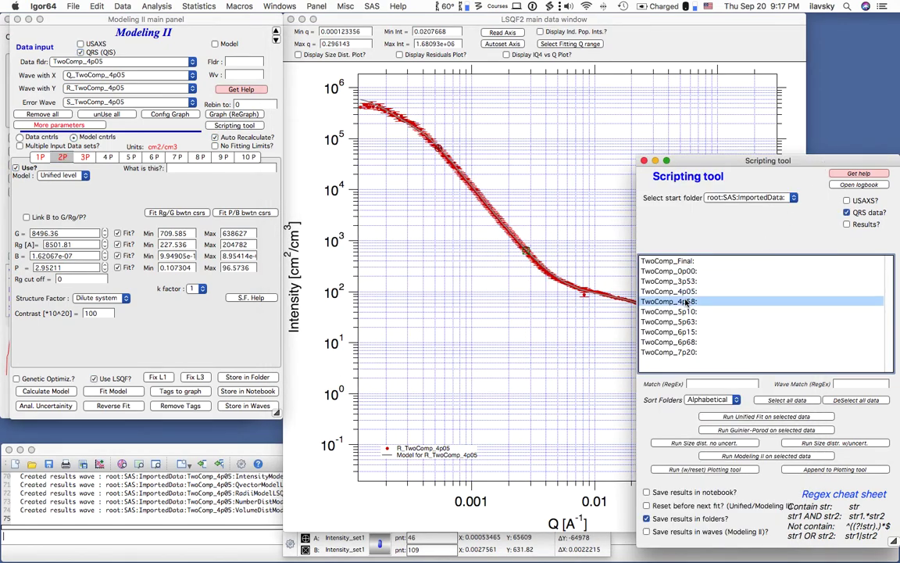
click(211, 345)
click(202, 378)
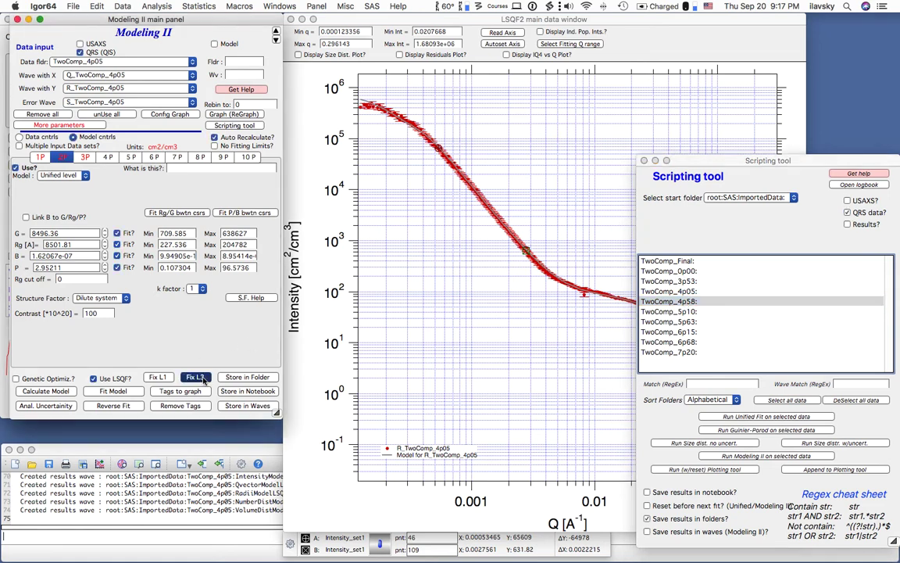
click(196, 378)
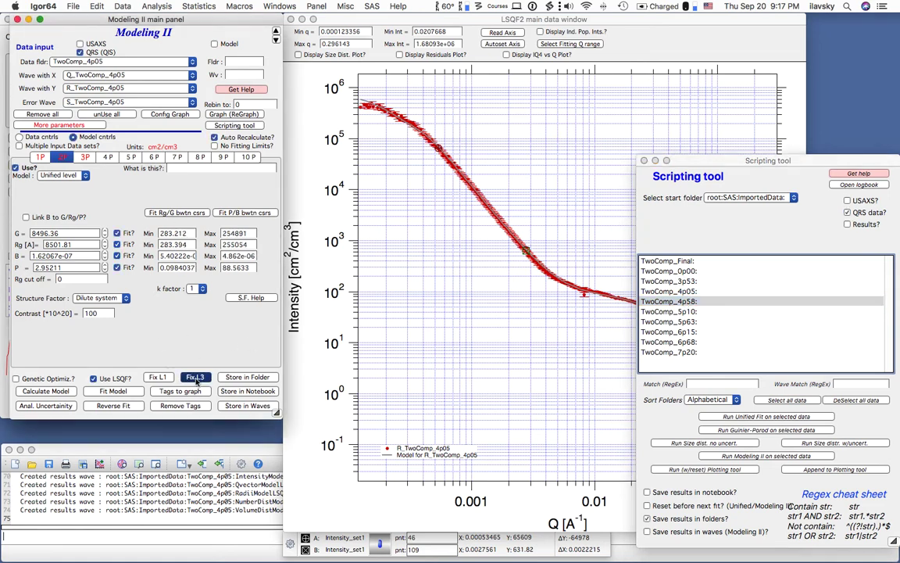
shift+click(691, 311)
click(766, 456)
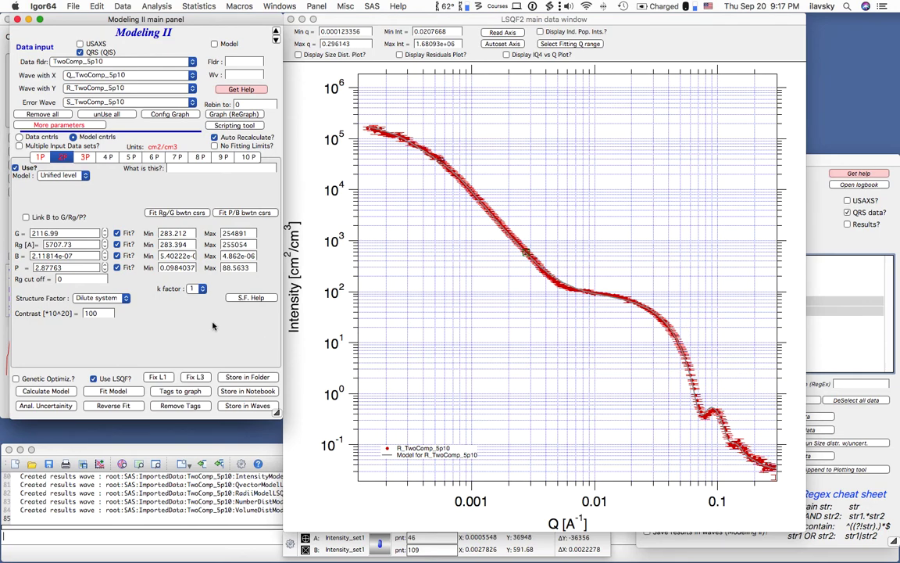
- Run the scripted Modeling II fit on the TwoComp_5p63 data set alone
click(822, 231)
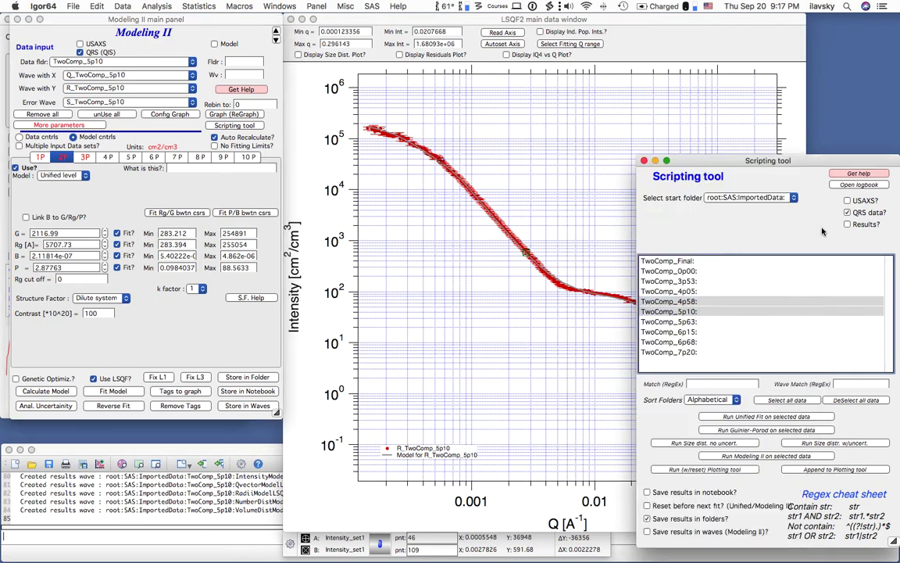
click(692, 324)
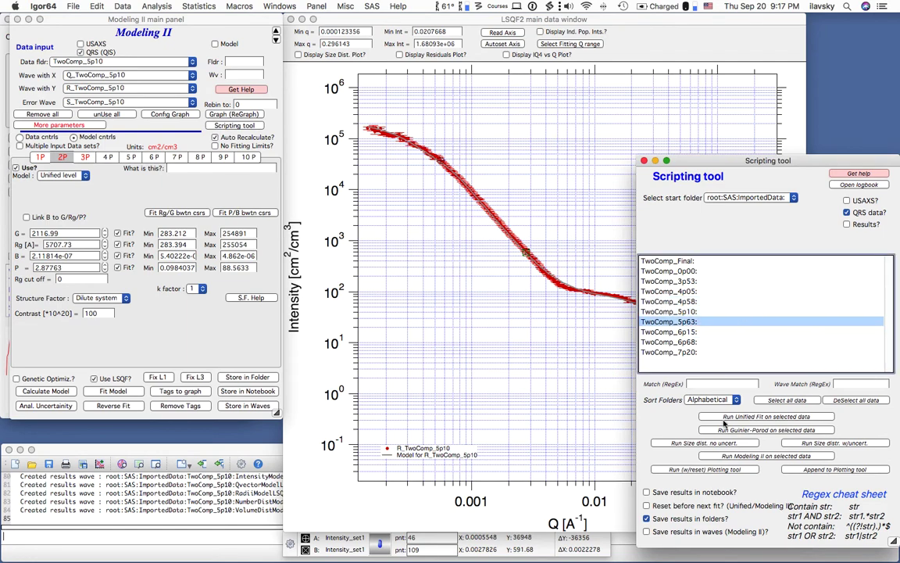
click(749, 457)
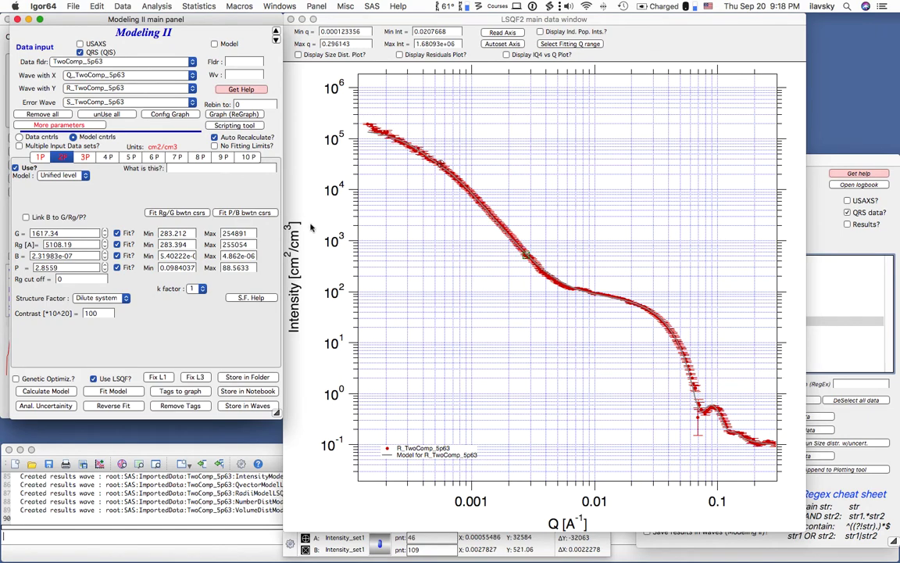
- Reset the fitting limits again with Fix L3 and run Modeling II on TwoComp_6p15
click(202, 378)
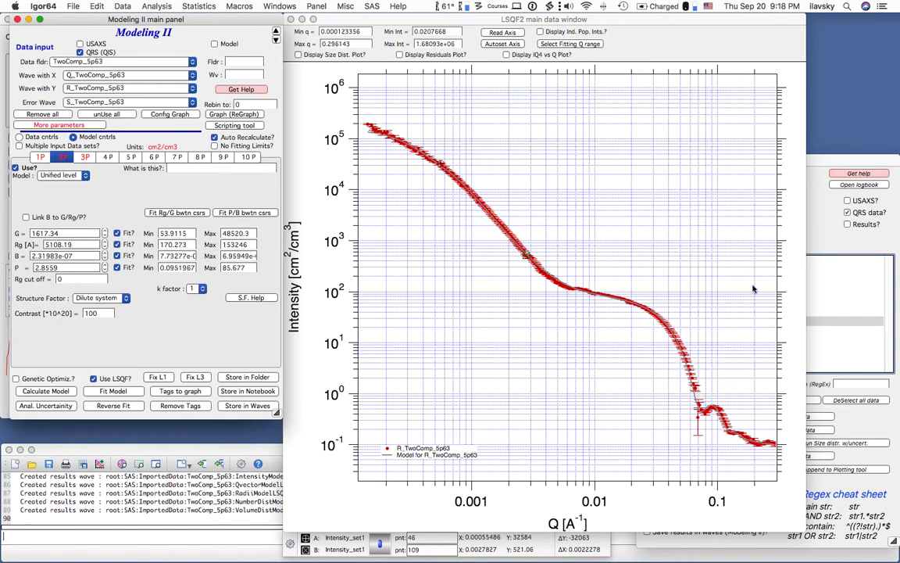
click(816, 383)
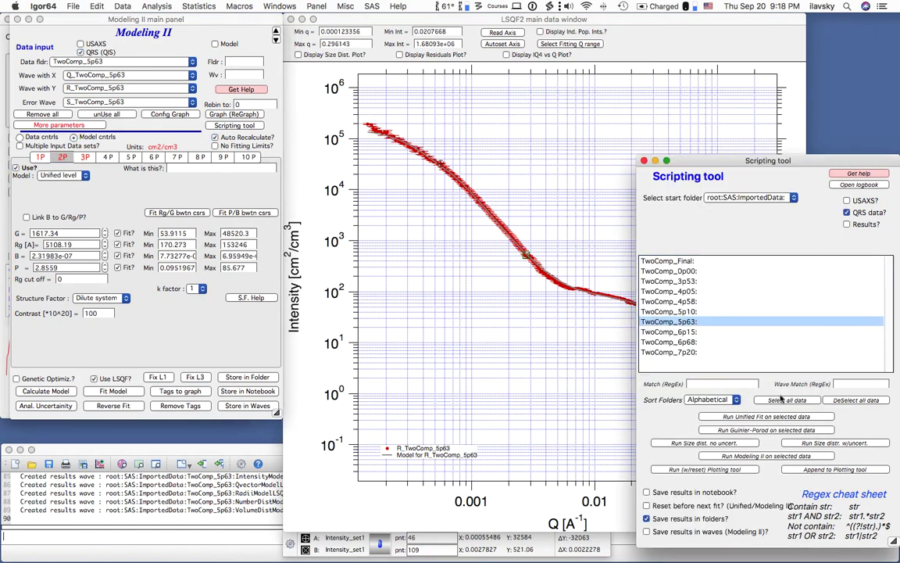
click(669, 331)
click(729, 457)
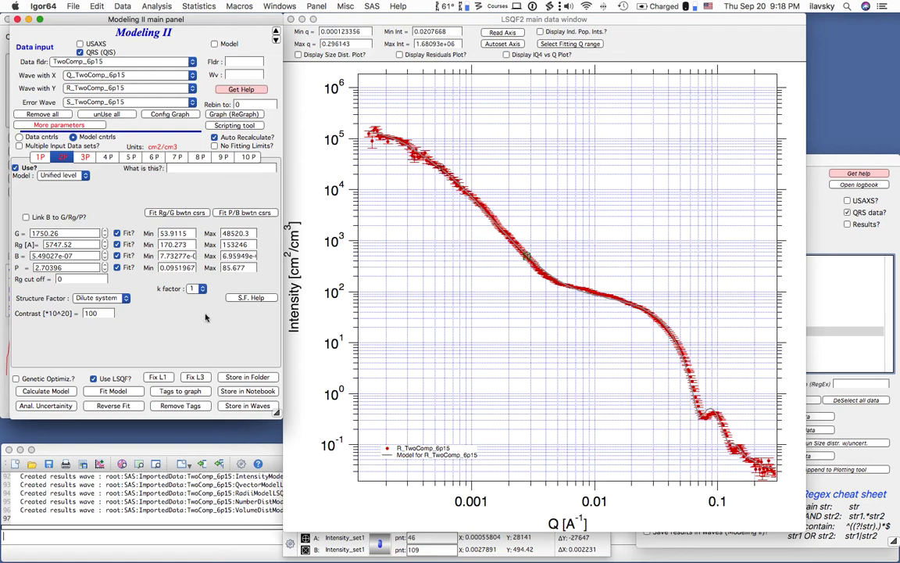
- Enable fitting of population 3's fraction in the size distribution model
click(86, 157)
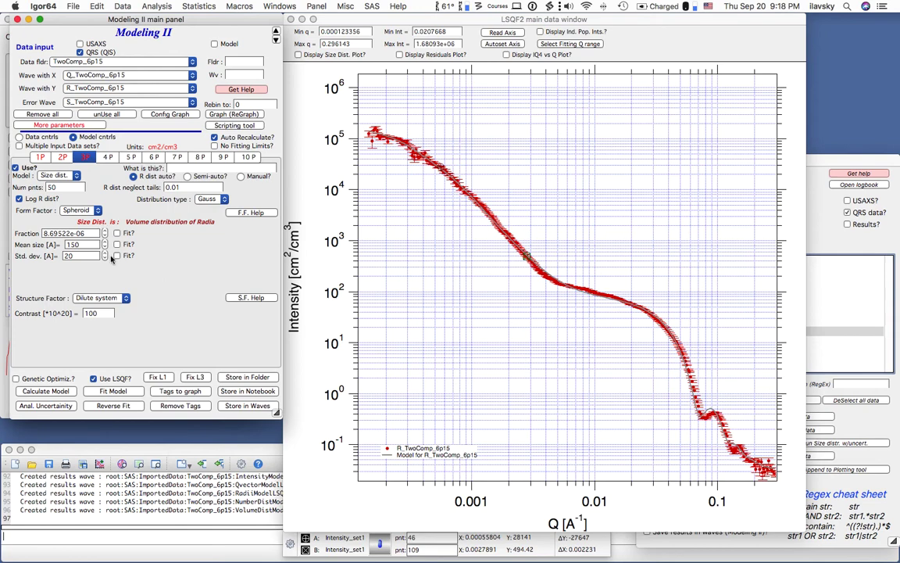
click(116, 233)
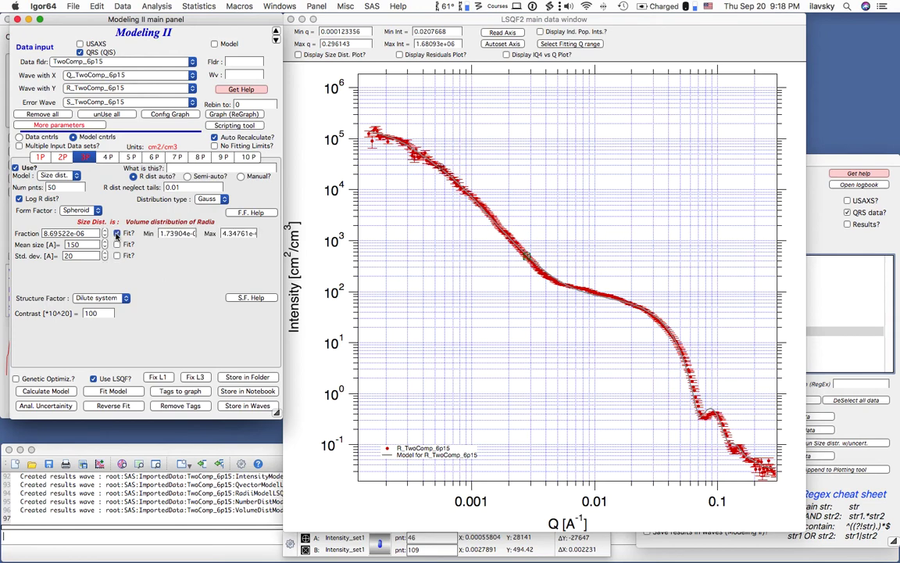
- Set population 3's fraction to 9.12998e-05 and display the individual population intensities in the graph
click(106, 233)
click(90, 232)
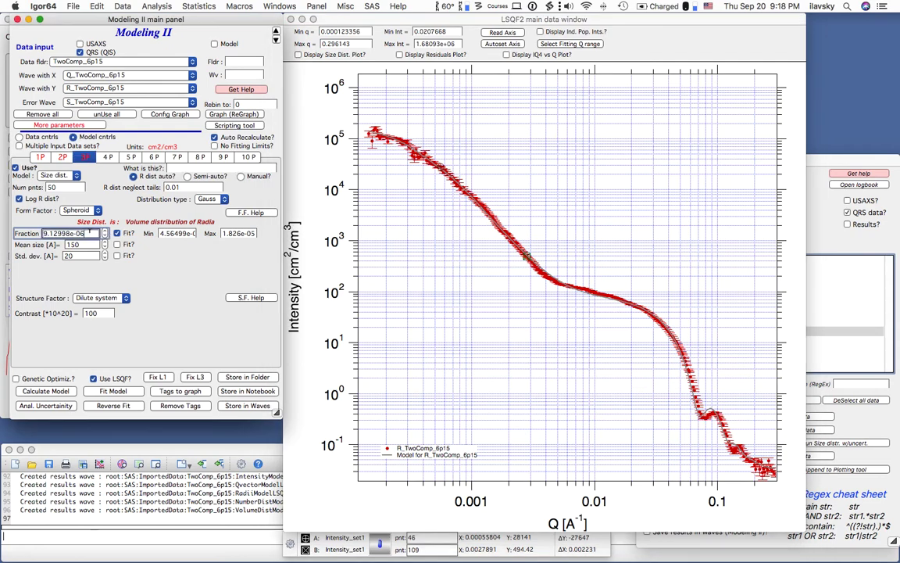
key(Return)
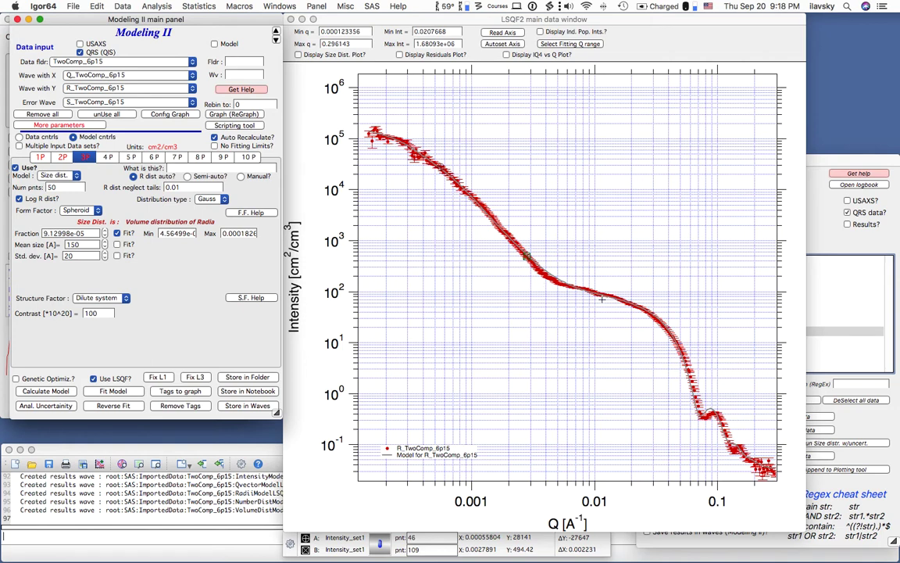
click(539, 32)
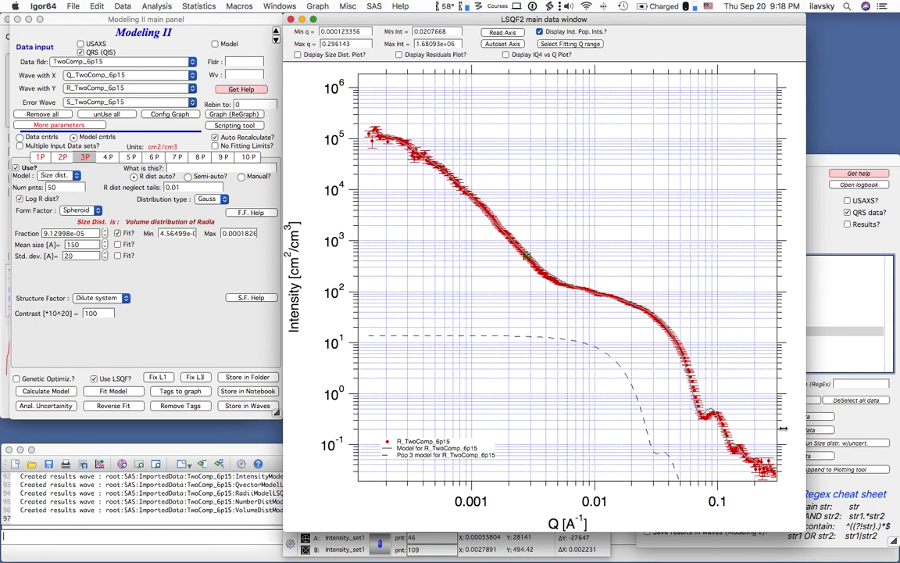
- Rerun the scripted Modeling II fit on TwoComp_6p15 with population 3's fraction being fitted
drag(684, 393, 747, 459)
click(680, 374)
click(224, 331)
click(813, 367)
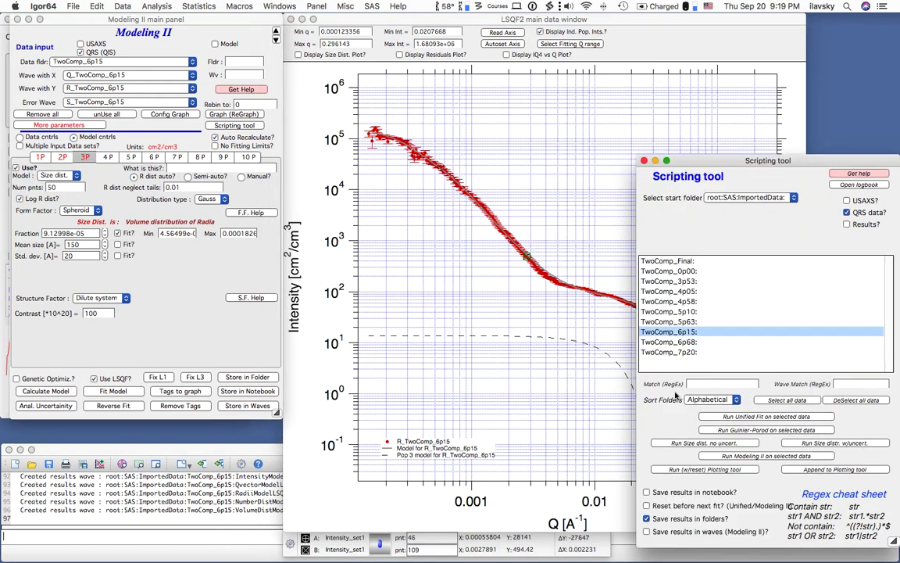
click(743, 456)
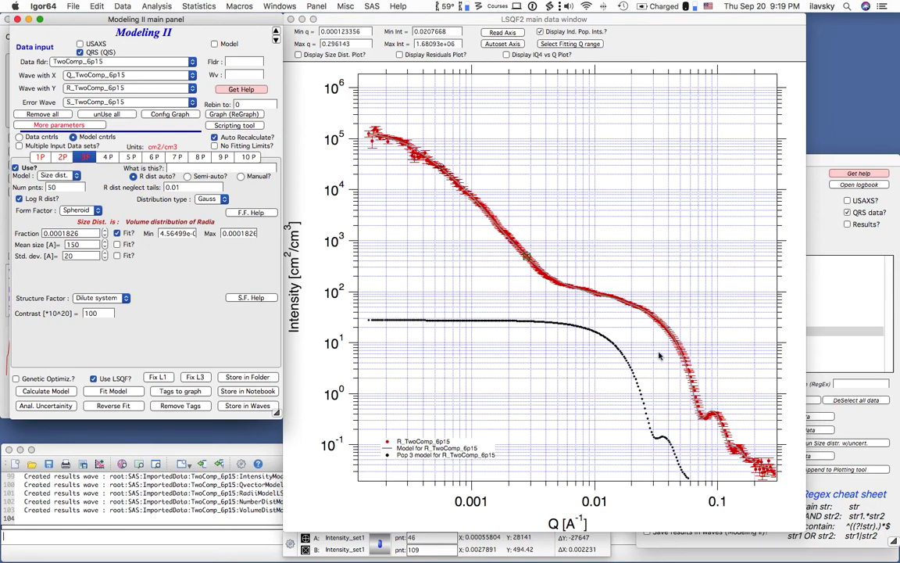
- Run Modeling II on TwoComp_6p68 and accept the automatic fix of population 3's volume limits
click(733, 344)
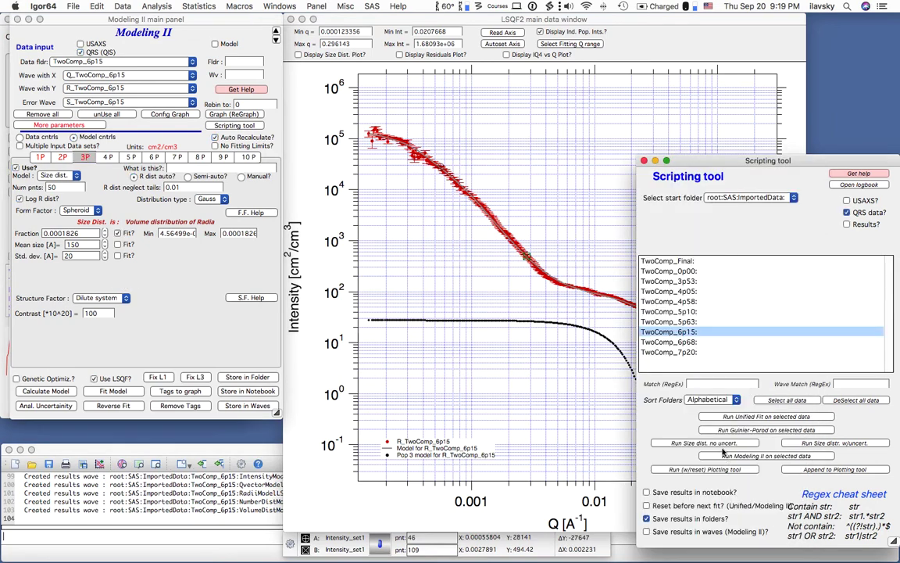
click(734, 456)
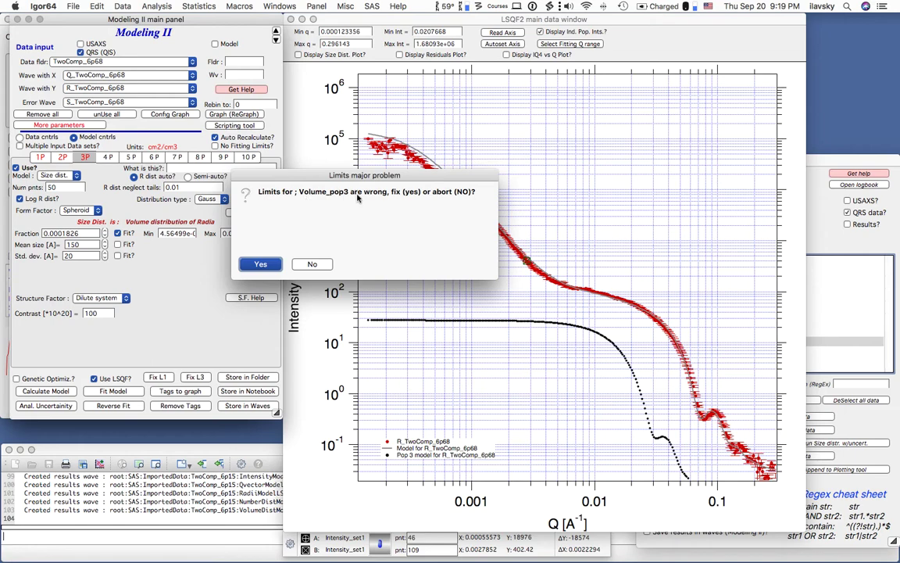
click(261, 265)
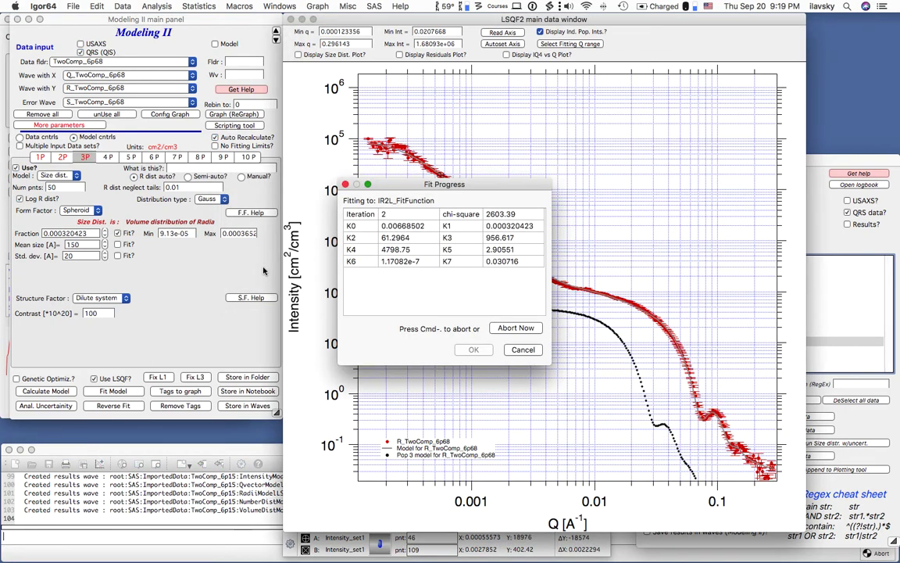
- Reset the fitting limits with Fix L3 and select TwoComp_7p20 for the scripted fit
click(195, 378)
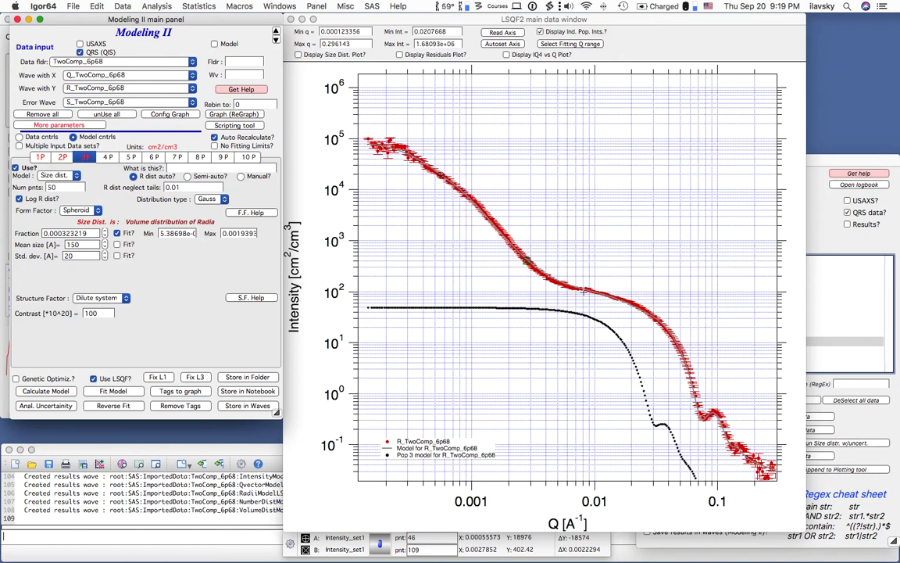
click(810, 374)
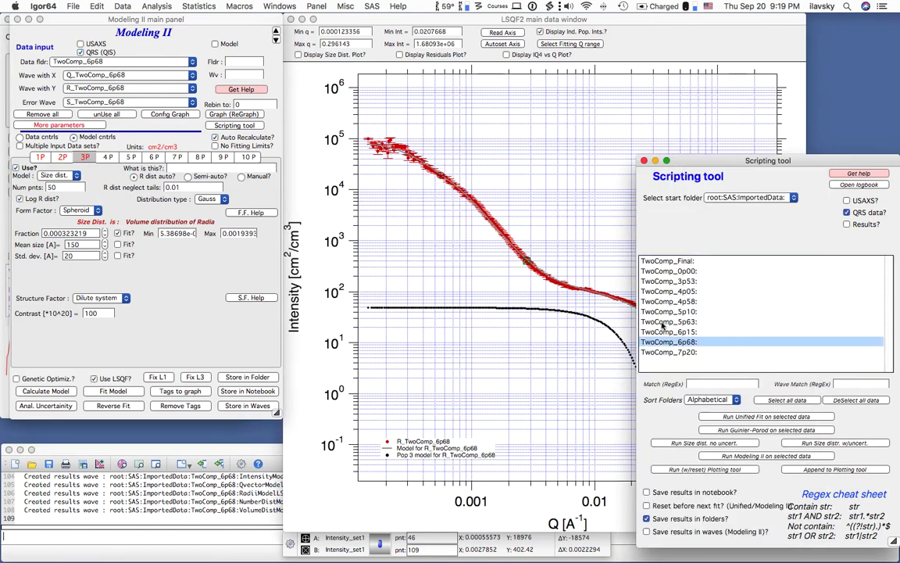
click(670, 352)
click(703, 469)
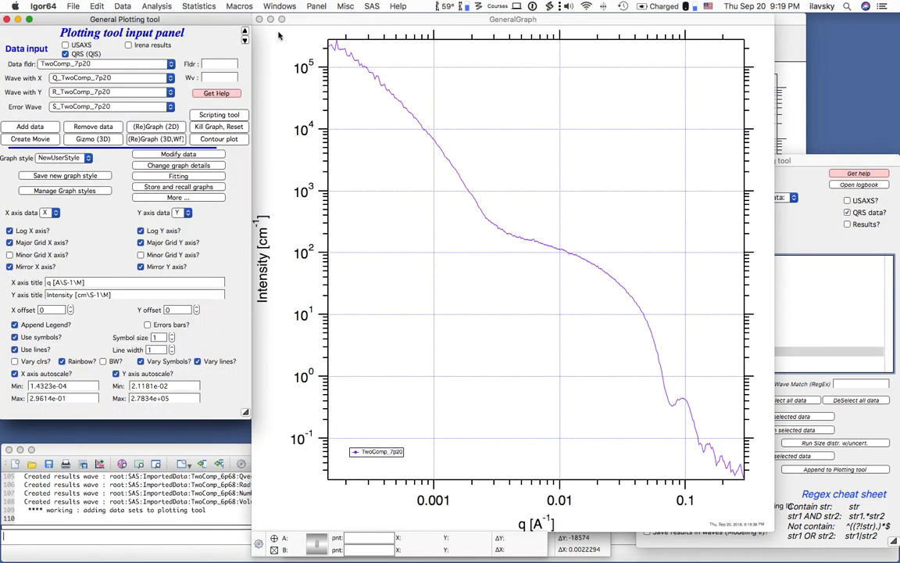
click(259, 18)
click(7, 19)
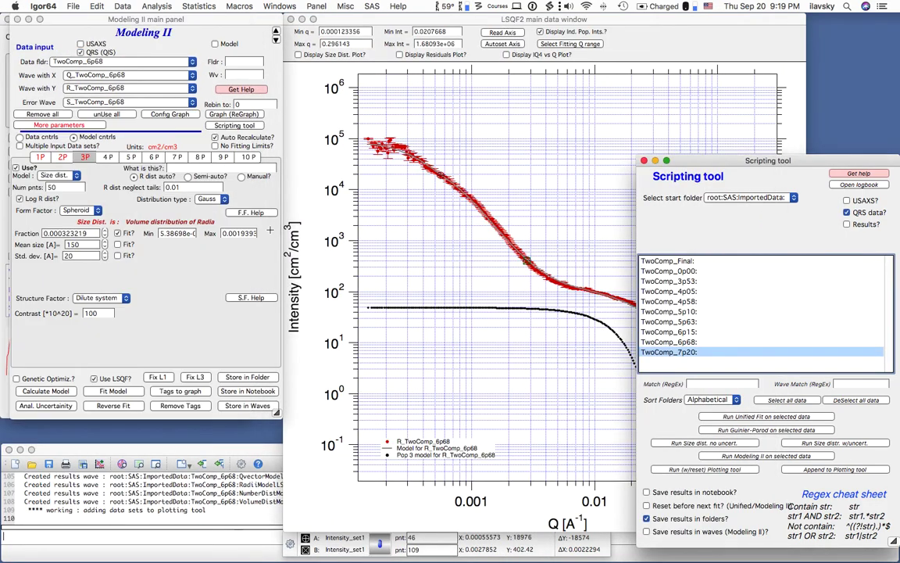
- Run the scripted Modeling II fit on TwoComp_7p20 and on TwoComp_Final
click(757, 457)
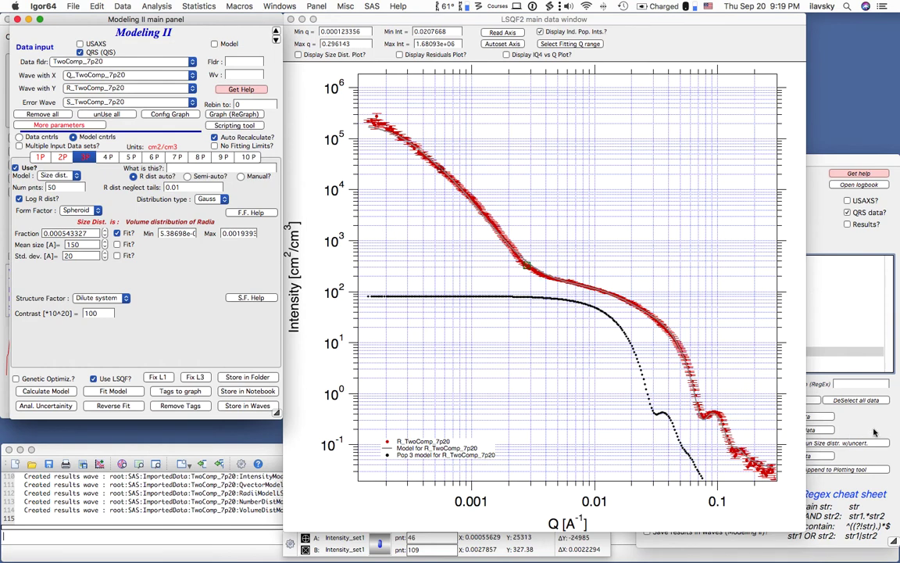
click(823, 355)
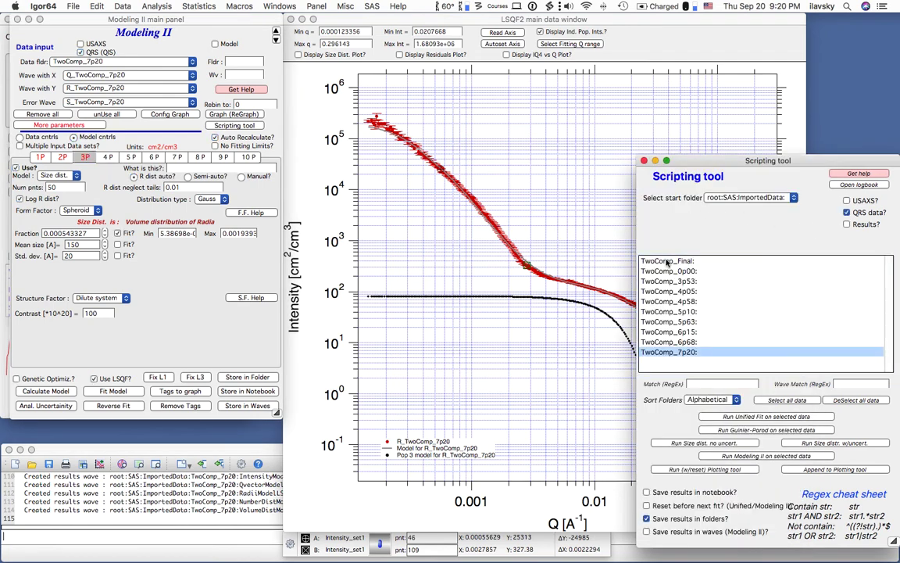
click(747, 457)
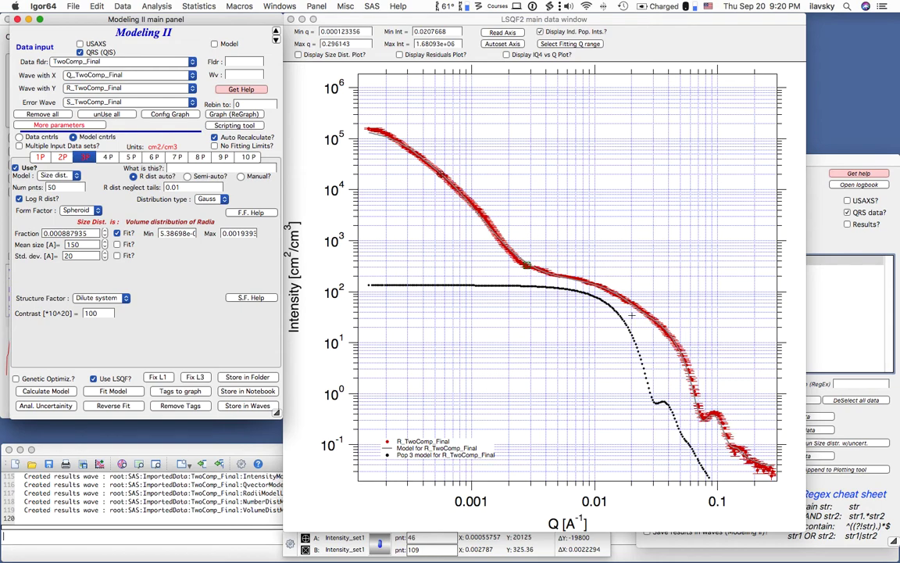
- Close the Scripting tool, the LSQF2 data graph and the Modeling II panel
click(897, 486)
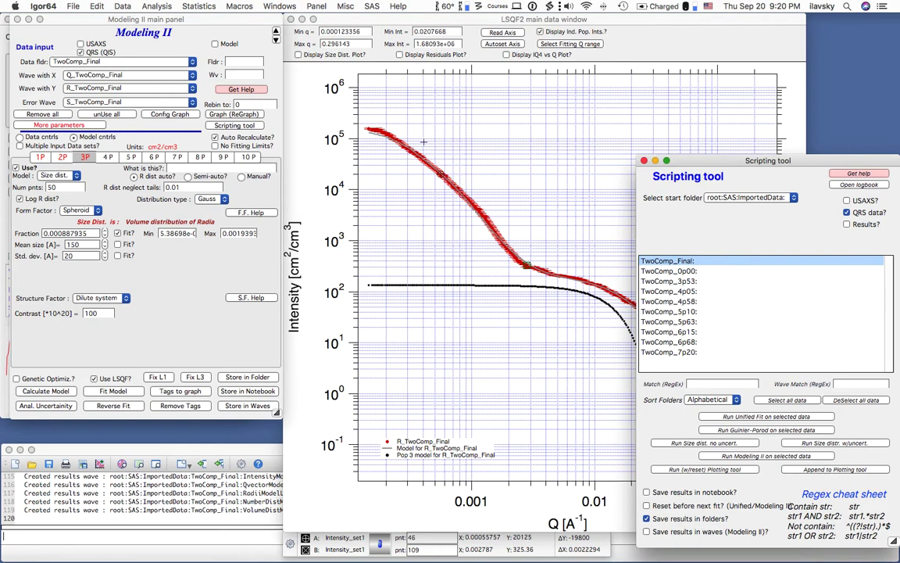
click(506, 86)
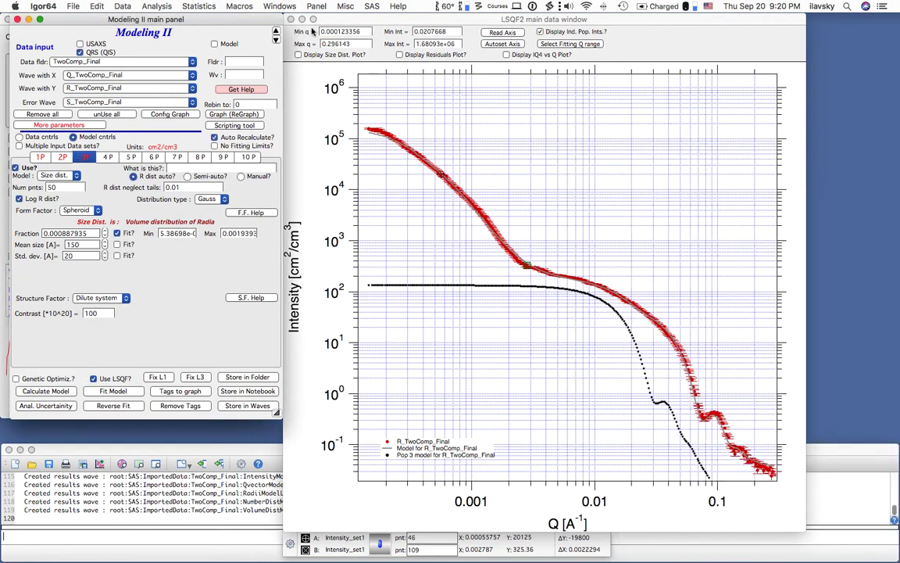
click(291, 19)
click(19, 19)
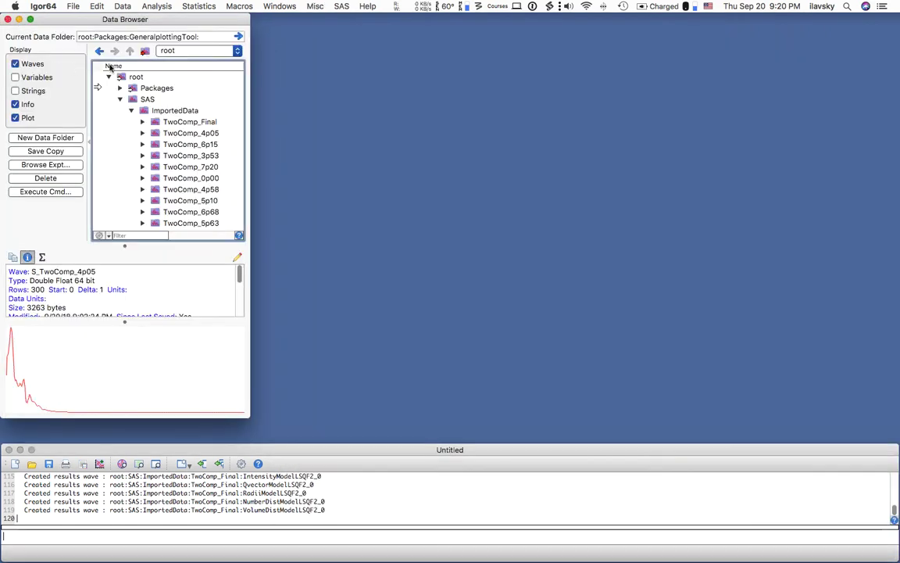
- Examine the measured data waves and the stored LSQF2 result waves in the TwoComp_3p53 folder
click(142, 156)
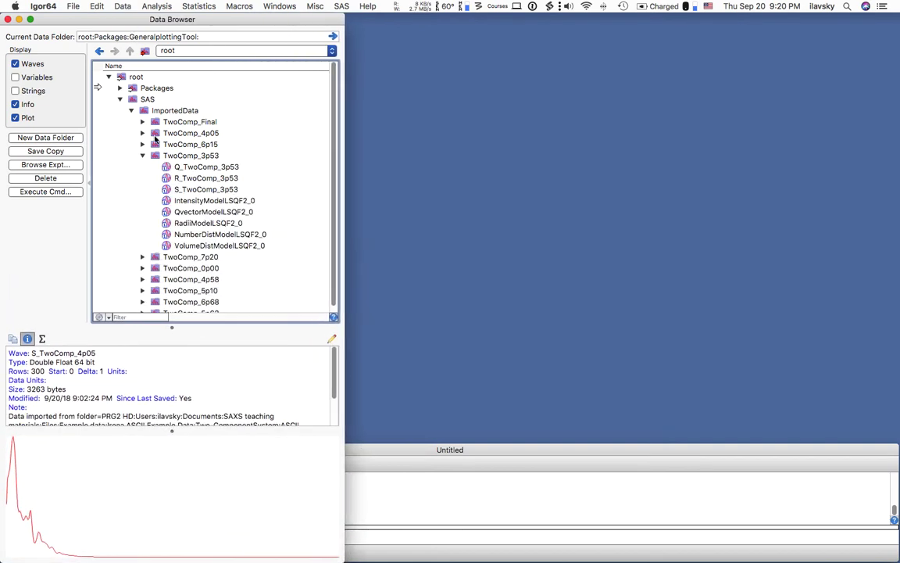
click(271, 167)
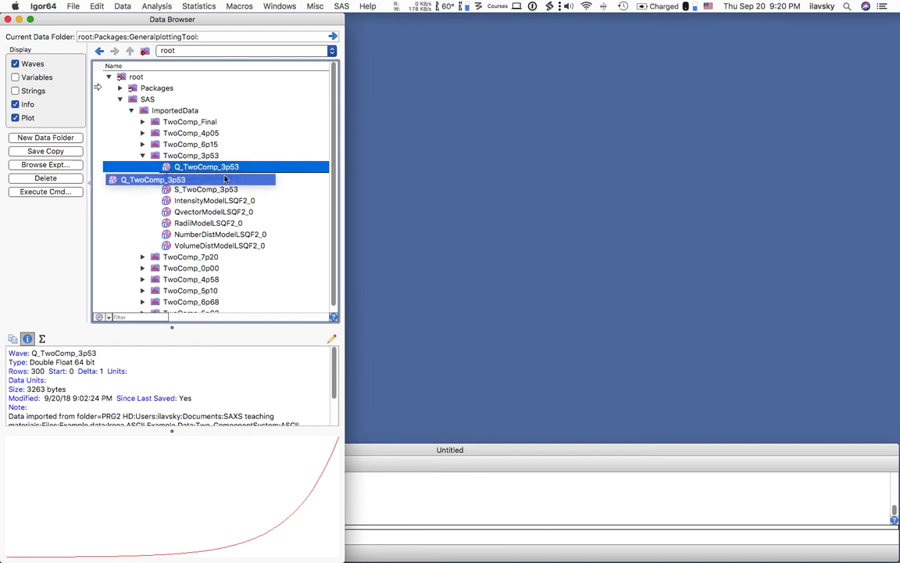
click(178, 177)
click(196, 190)
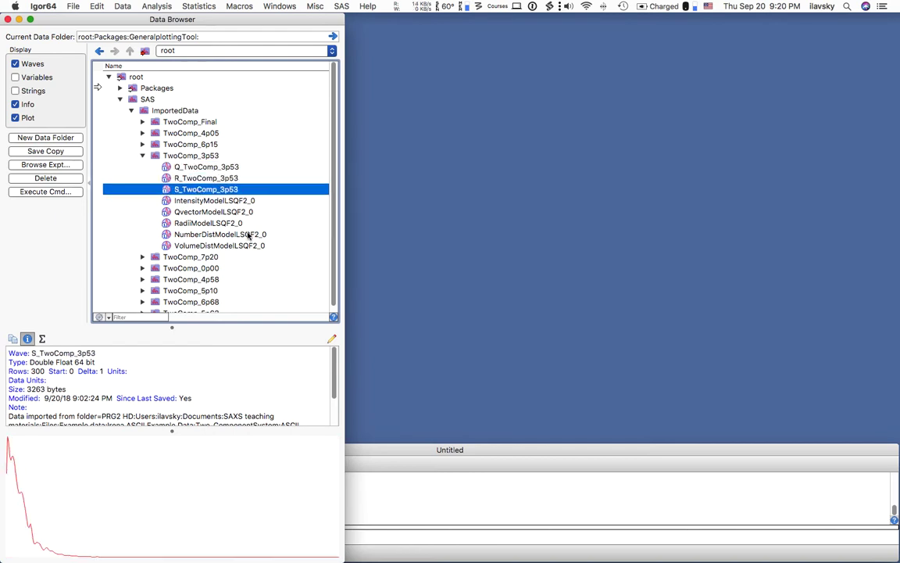
click(229, 201)
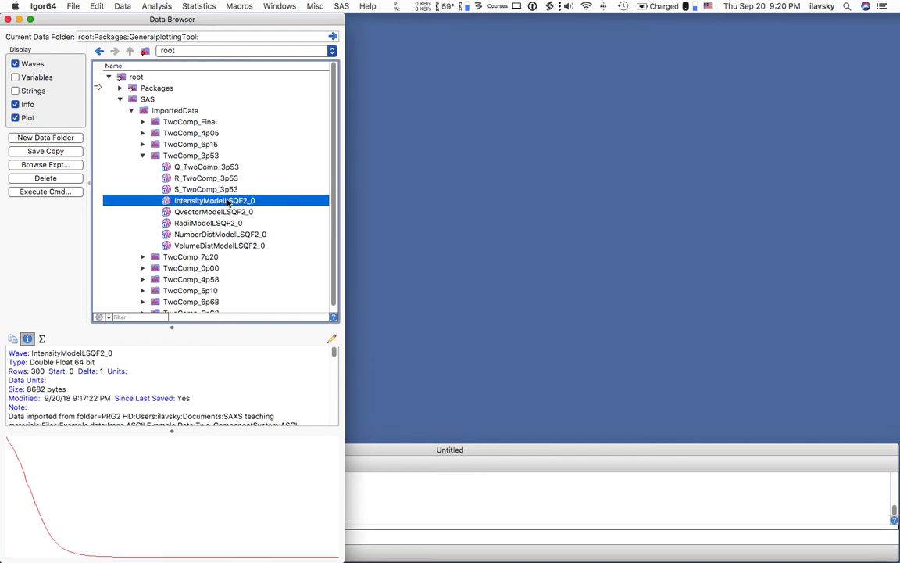
click(218, 212)
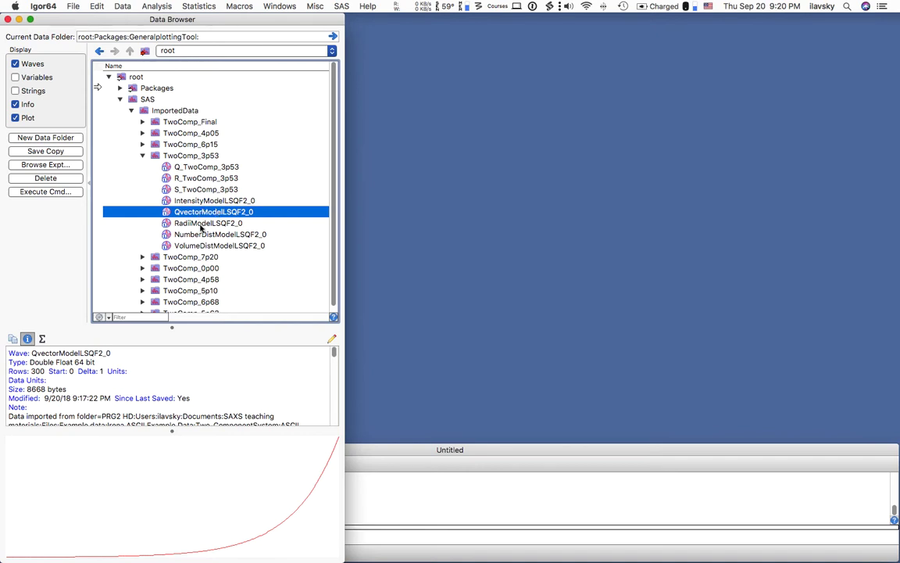
click(201, 224)
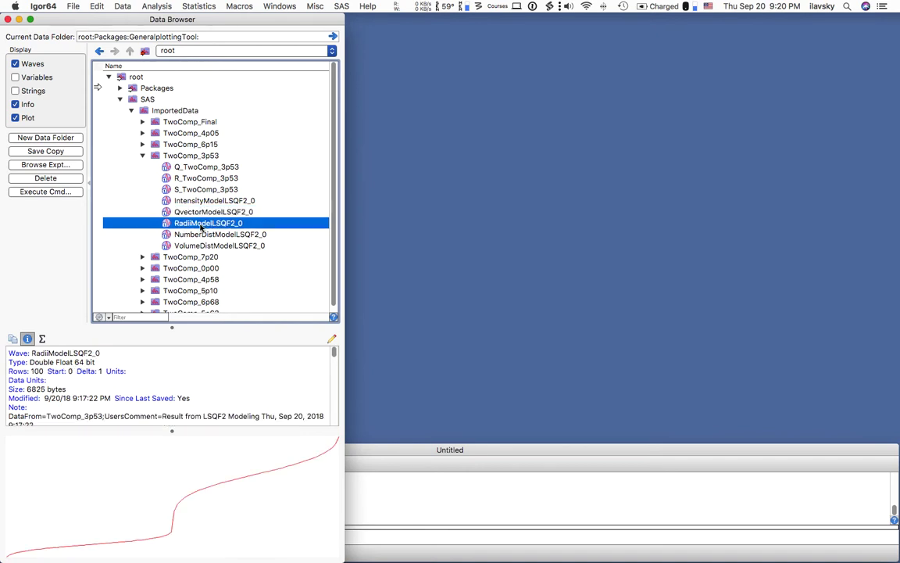
click(199, 235)
click(195, 247)
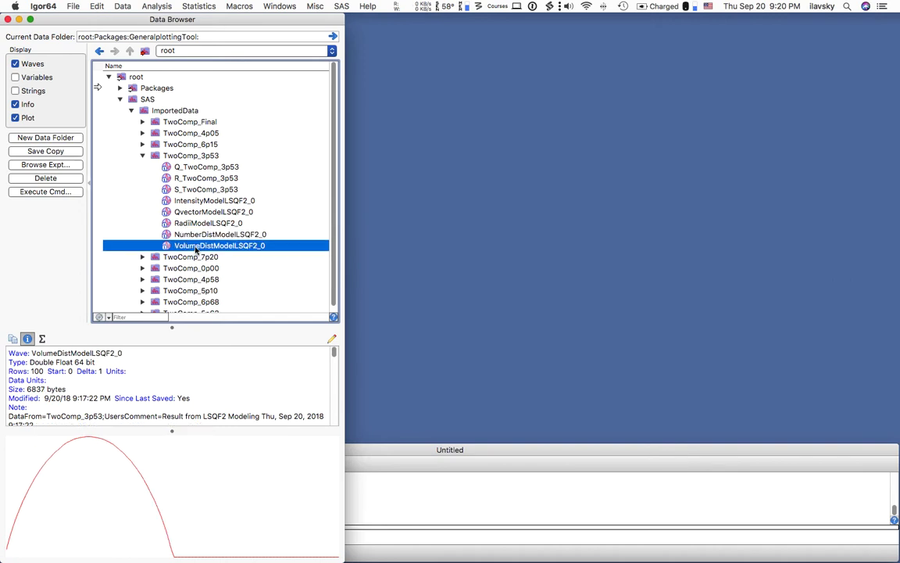
click(143, 156)
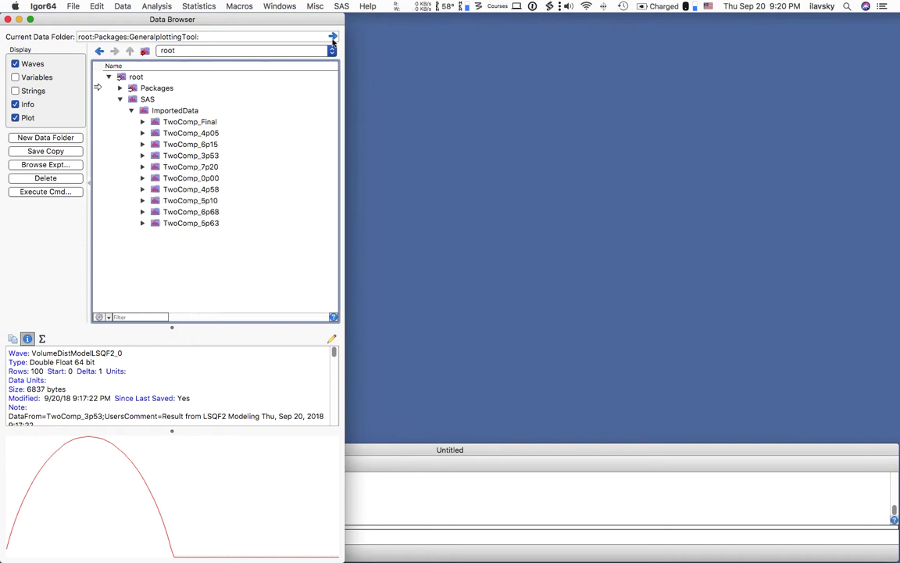
- Plot the Irena results of TwoComp_Final in Plotting I, with VolumeDistModelLSQF2_0 against RadiiModelLSQF2_0
click(341, 7)
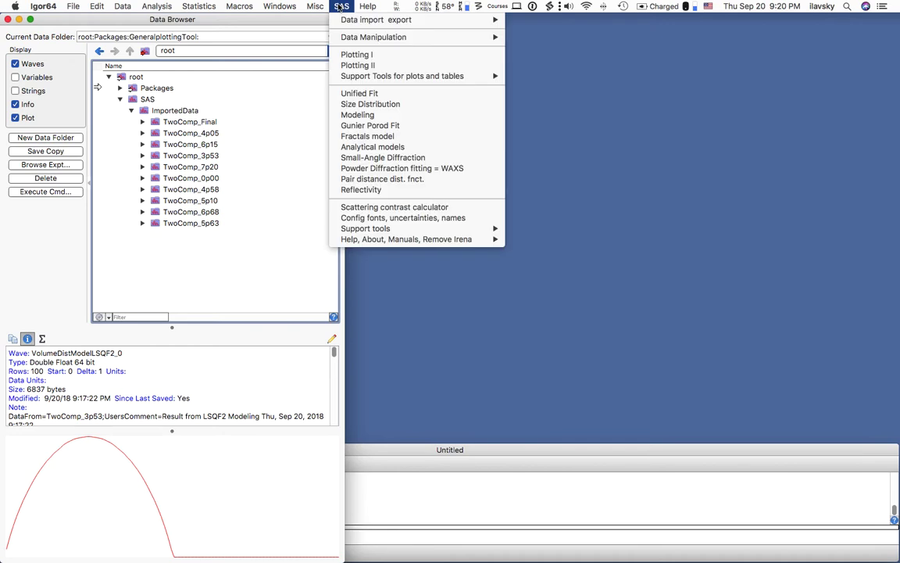
click(345, 56)
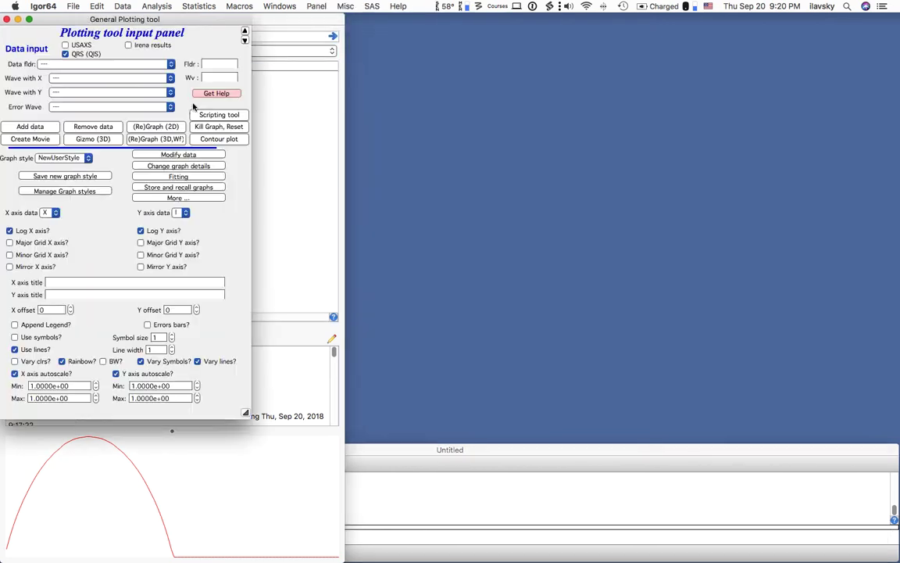
click(131, 46)
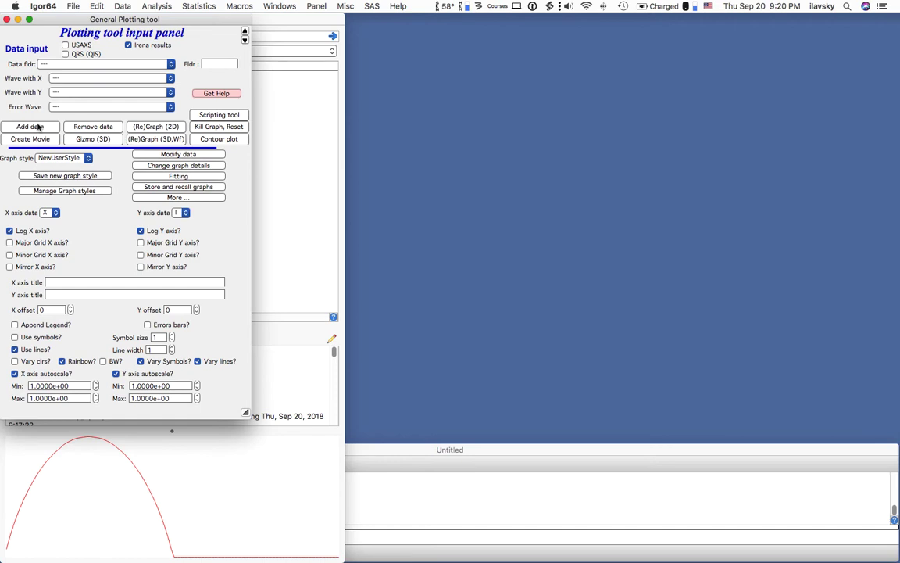
click(82, 64)
click(83, 85)
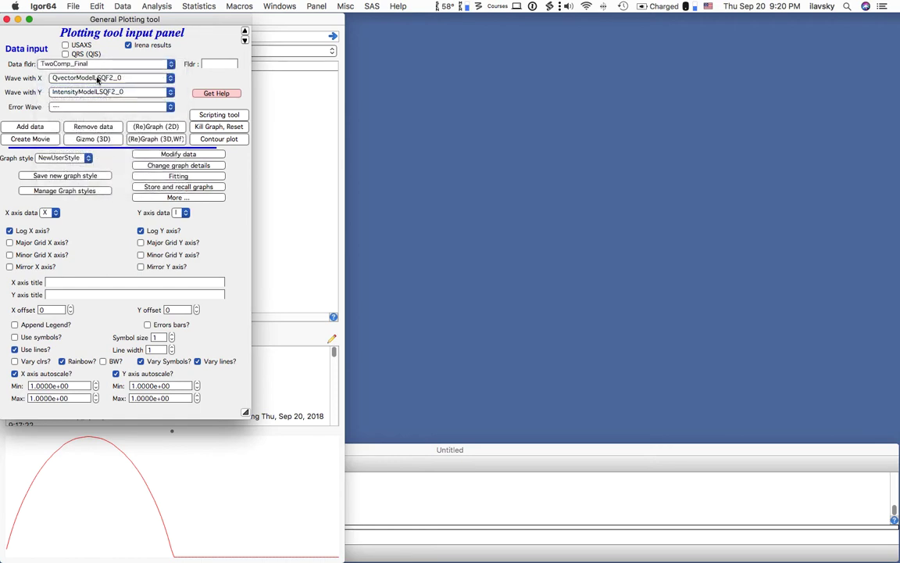
click(86, 77)
click(95, 91)
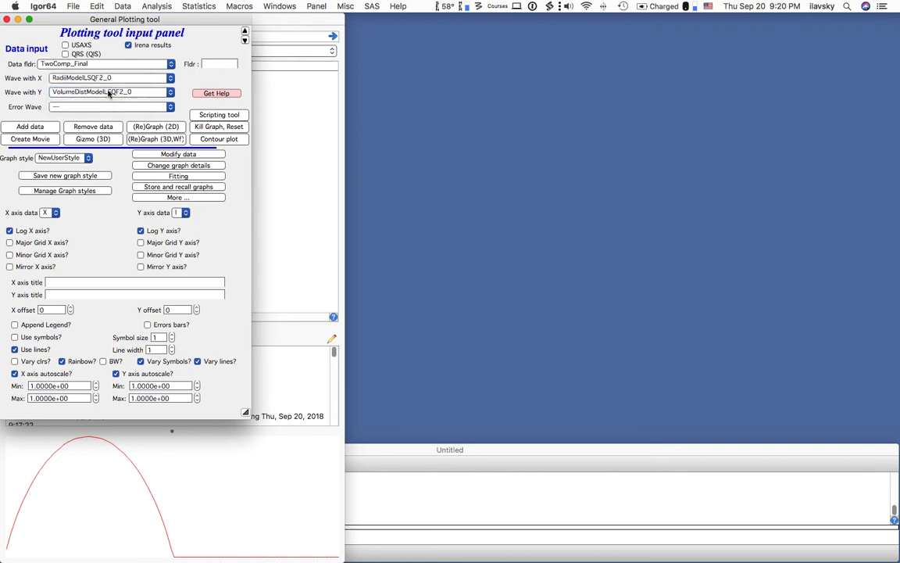
click(38, 126)
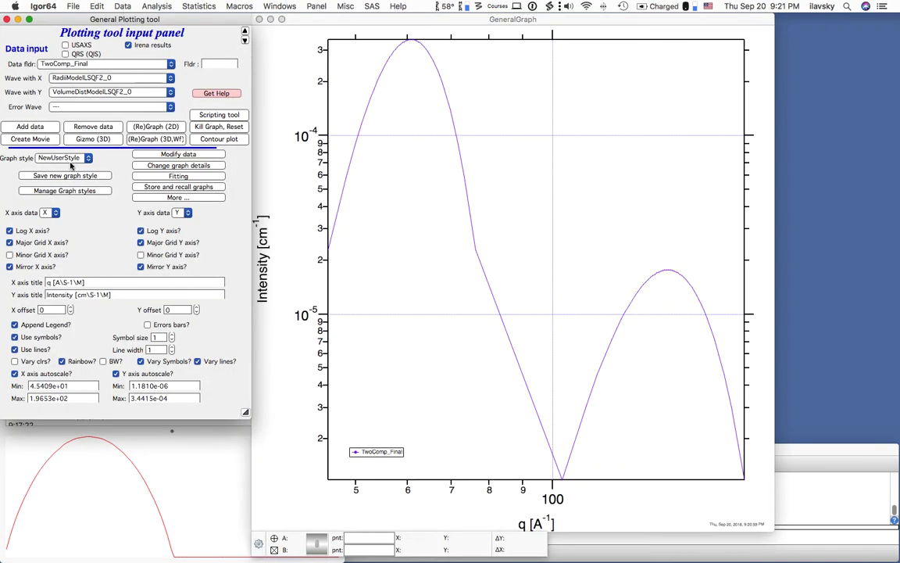
- Apply the VolumeDistribution graph style and move the legend up, clear of the low part of the curve
click(70, 157)
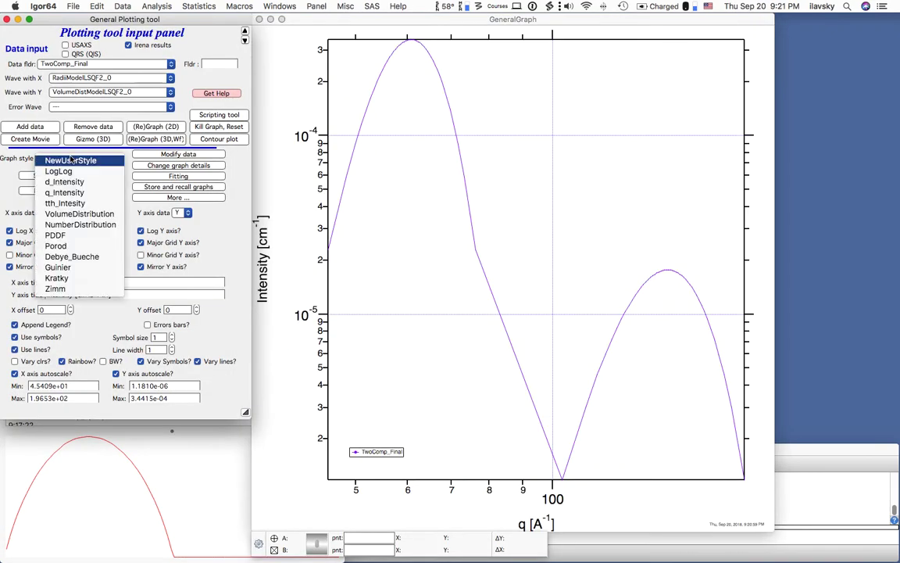
click(78, 214)
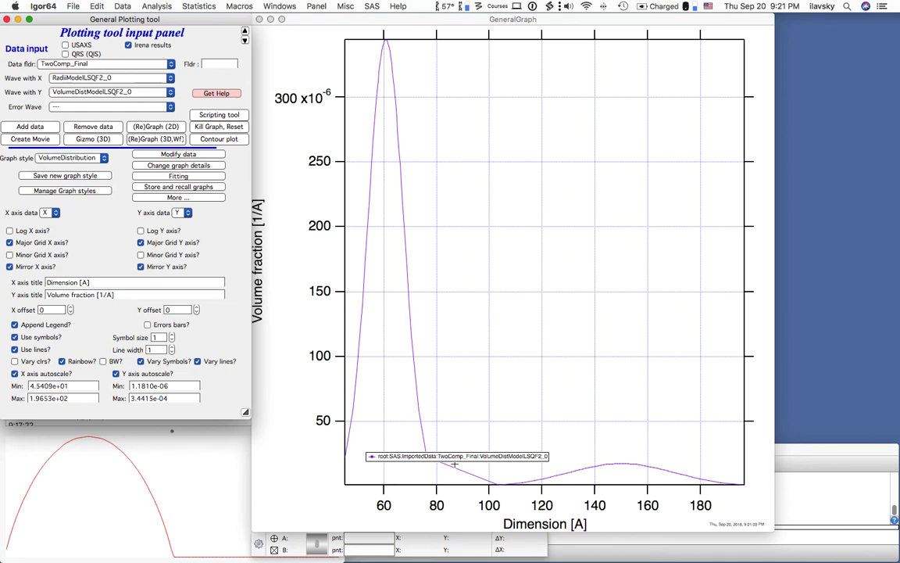
drag(383, 456, 389, 423)
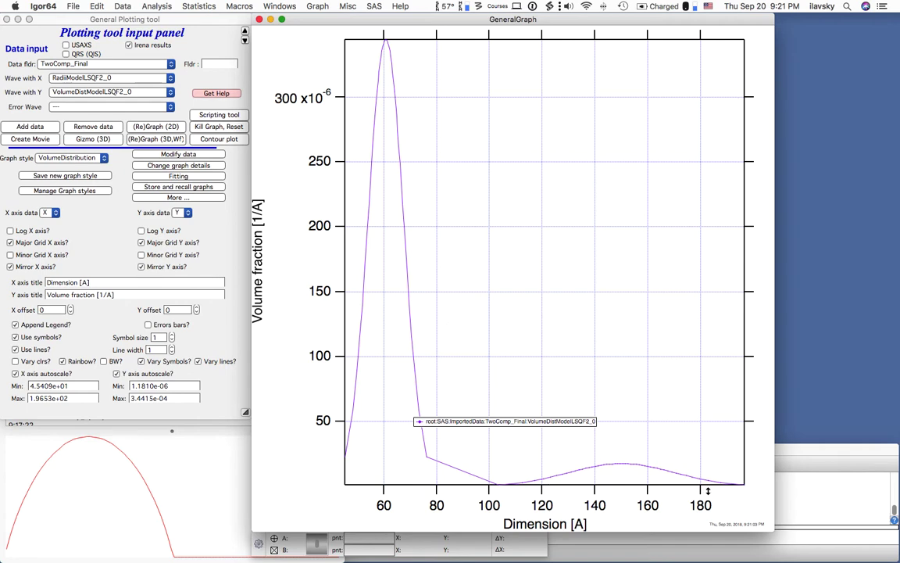
- Open the Scripting tool for the plotting tool and list the Modeling II results stored under root:SAS:ImportedData:
click(218, 232)
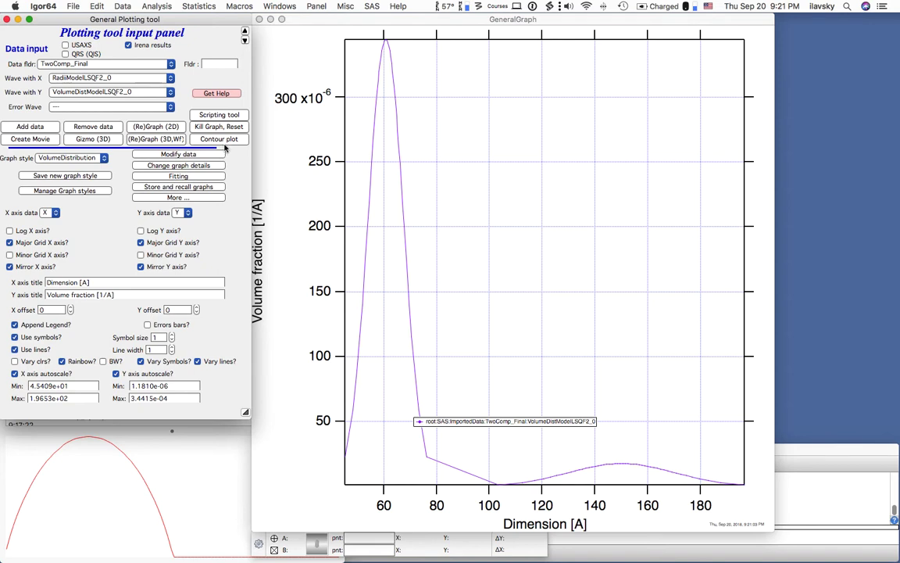
click(220, 115)
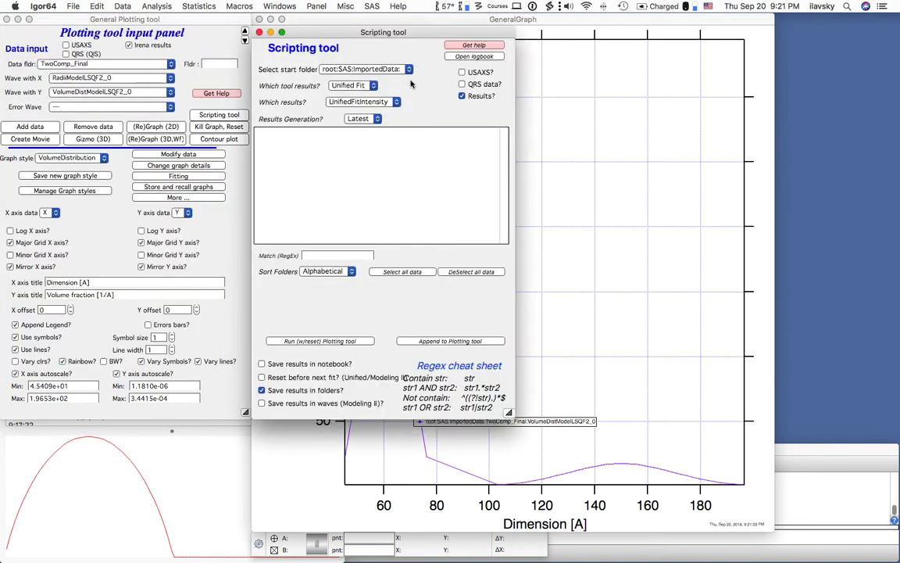
click(386, 70)
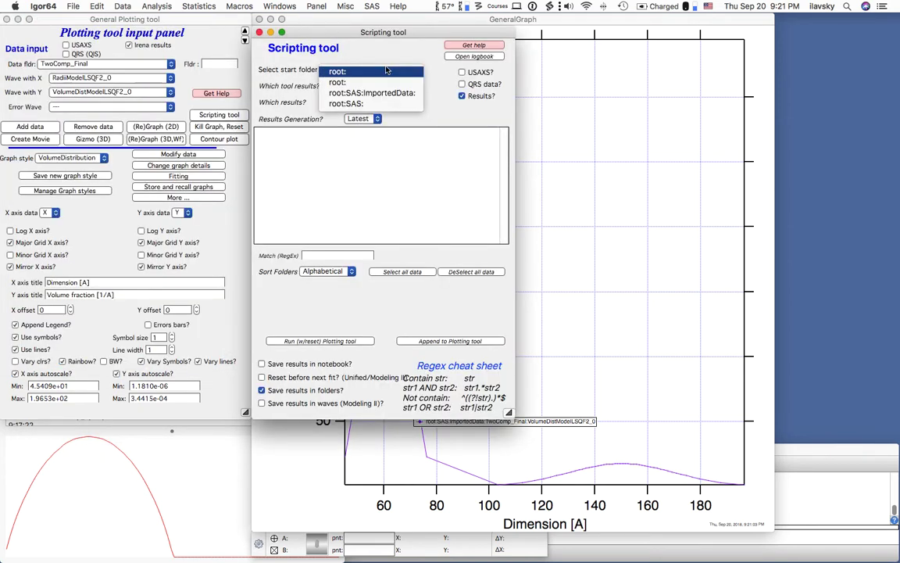
click(362, 86)
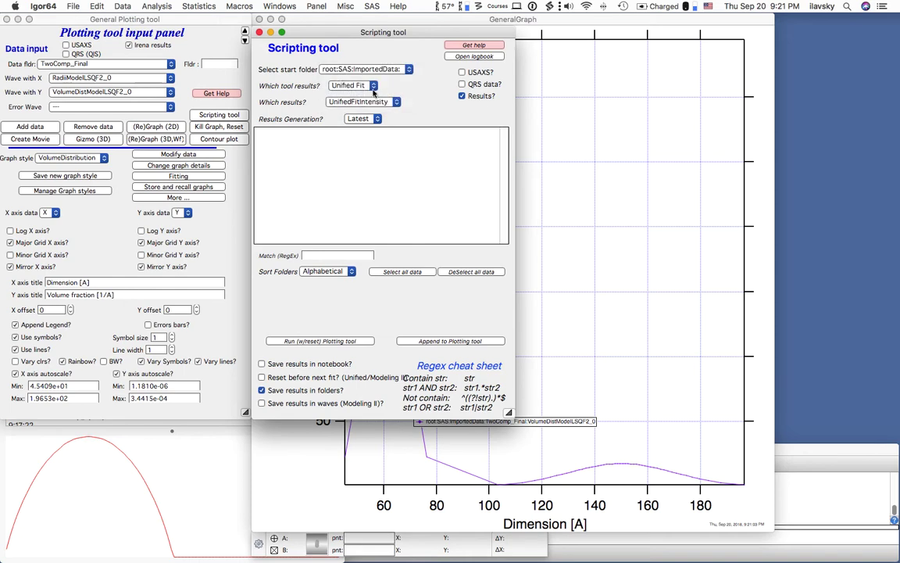
click(338, 85)
click(370, 111)
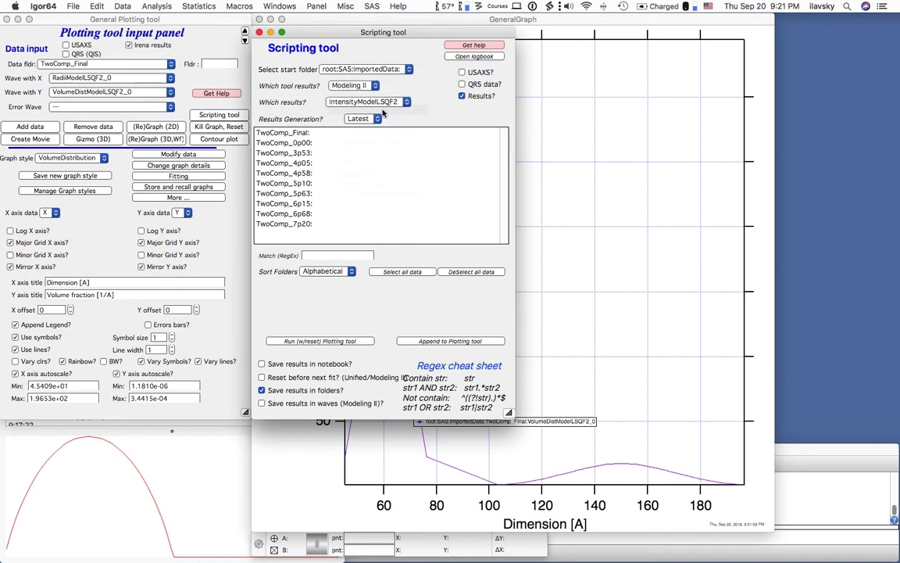
- Choose VolumeDistModelLSQF2 as the result type, with the Latest results generation
click(373, 105)
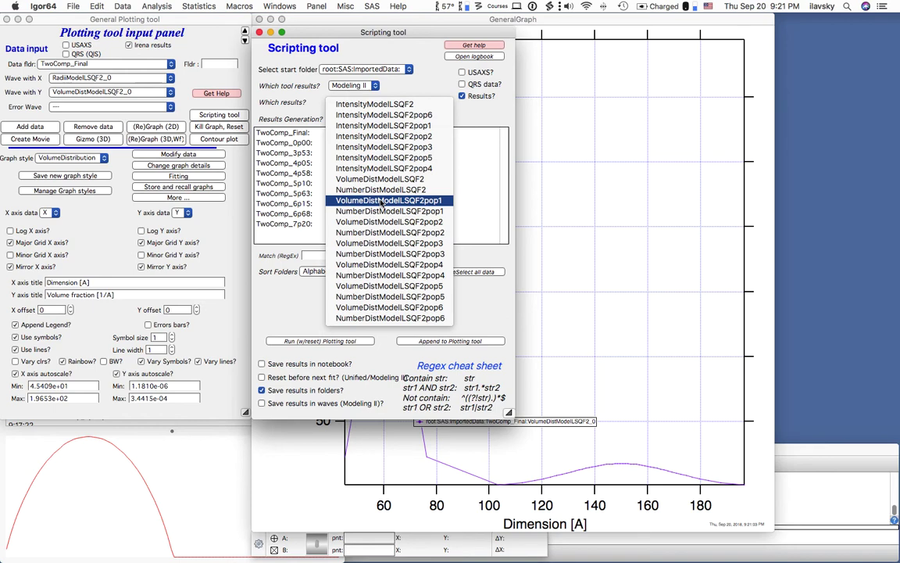
click(383, 202)
click(376, 121)
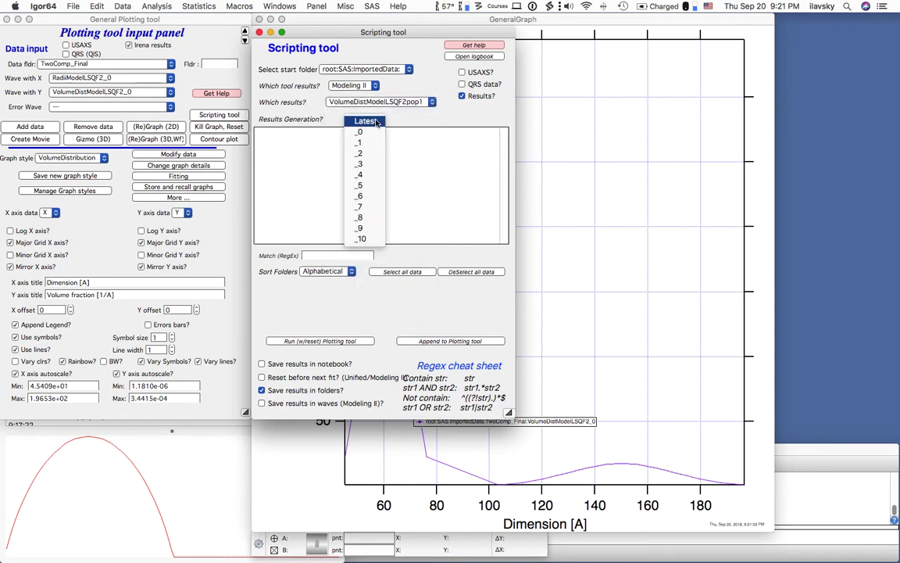
click(378, 123)
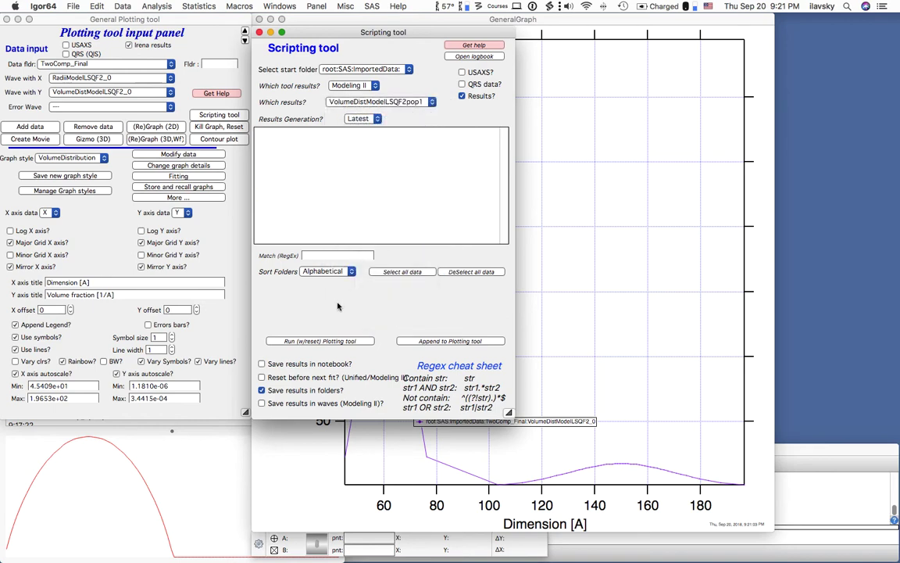
click(407, 101)
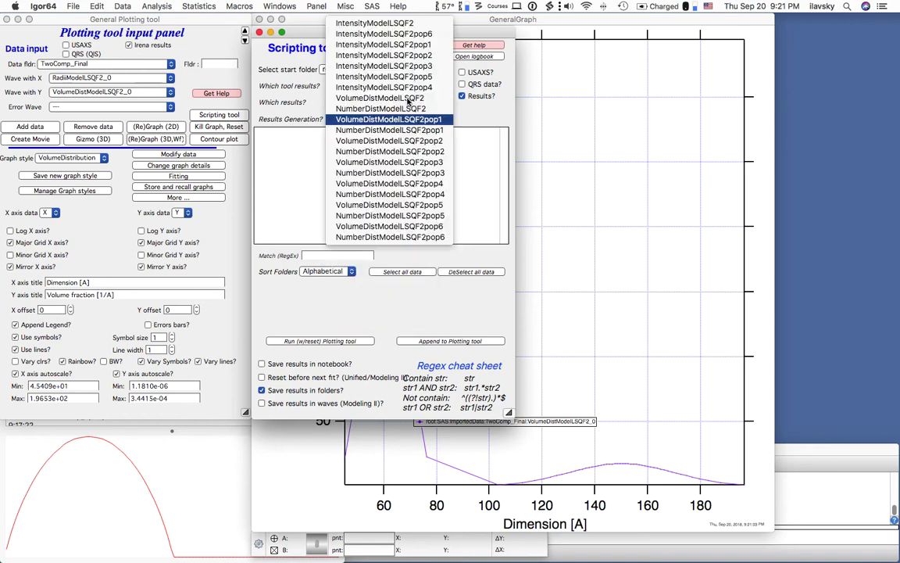
click(387, 98)
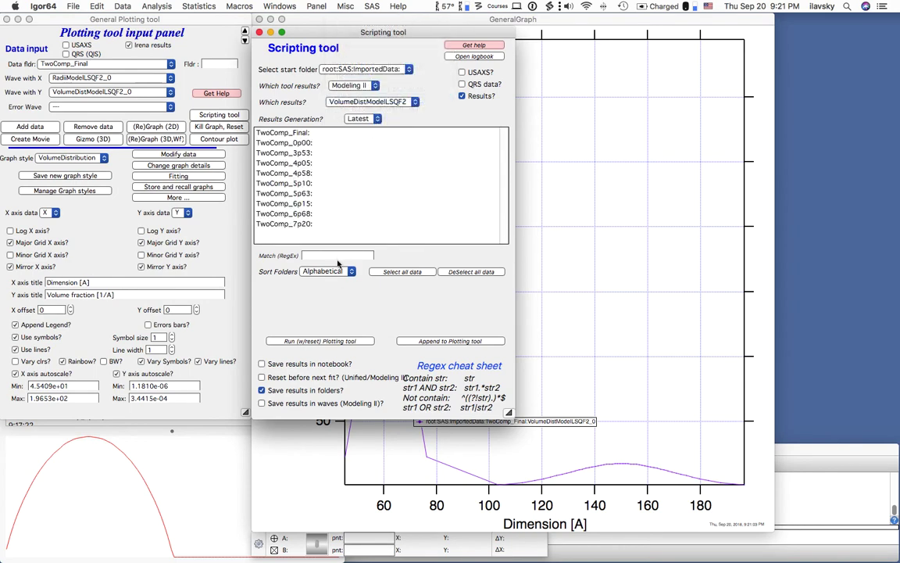
- Select the data folders TwoComp_0p00 through TwoComp_7p20 and plot their volume distributions with a graph reset
click(392, 273)
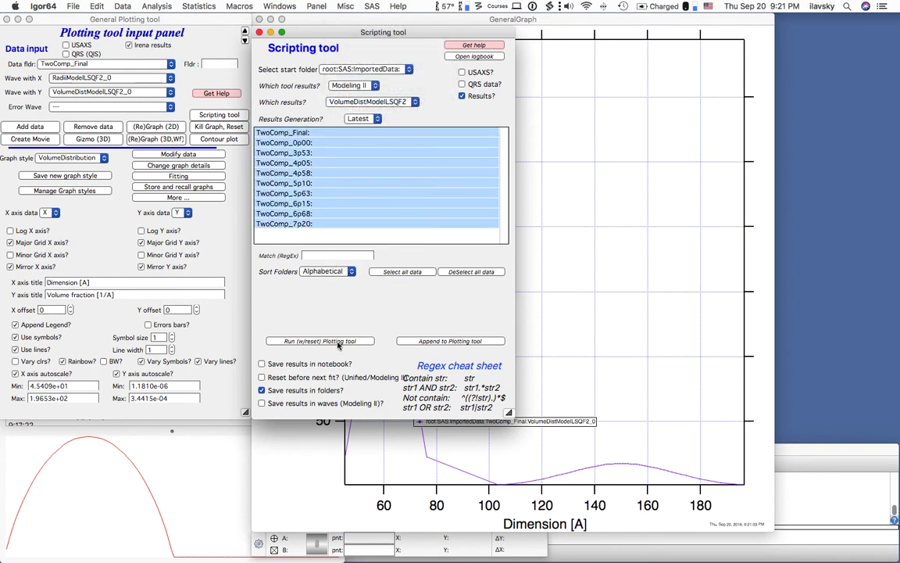
click(290, 142)
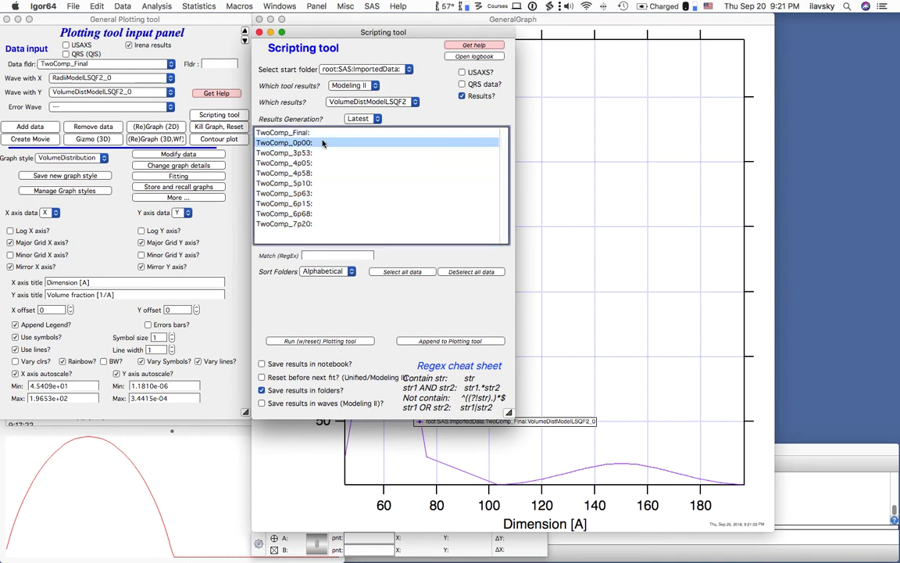
shift+click(319, 226)
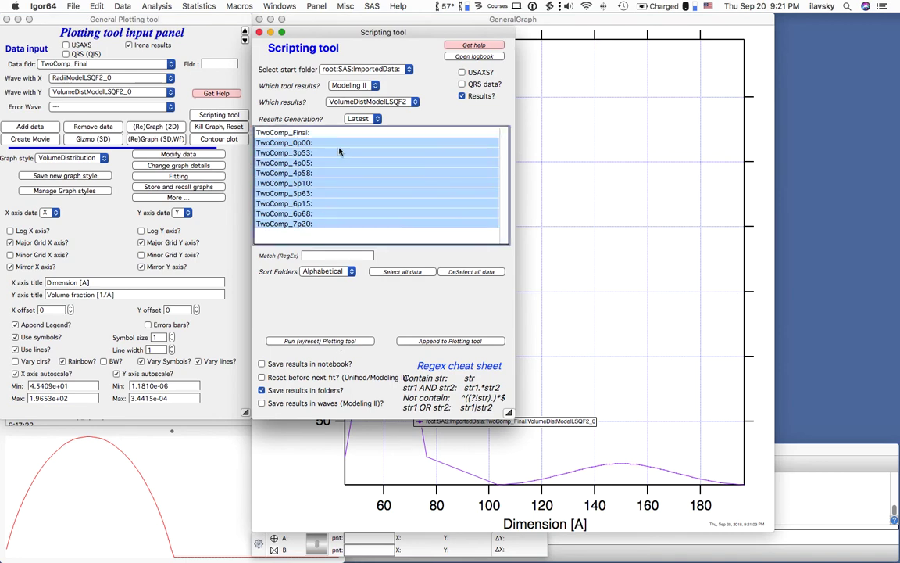
click(350, 341)
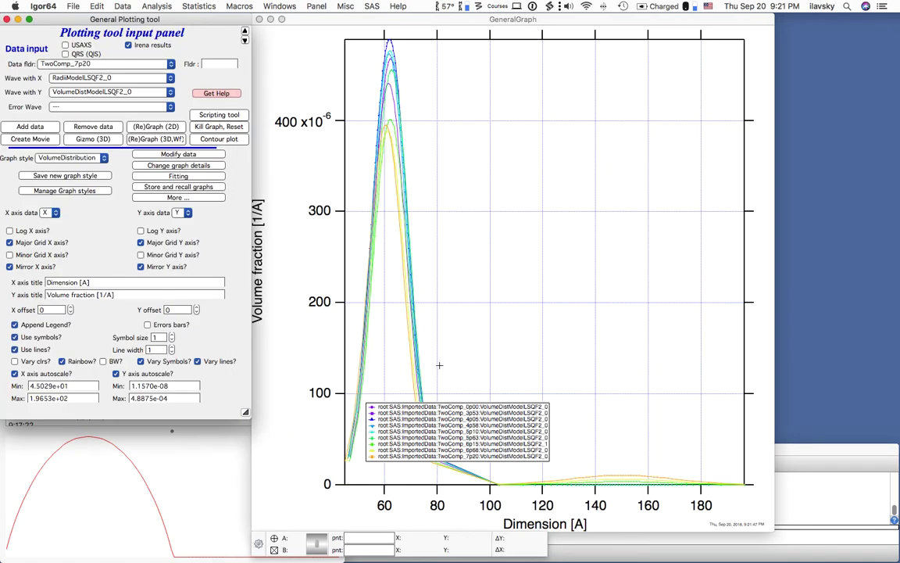
- Separate the graph and Scripting tool windows, and append TwoComp_Final to the plot as the last curve
drag(585, 18, 444, 175)
drag(347, 33, 569, 27)
click(504, 126)
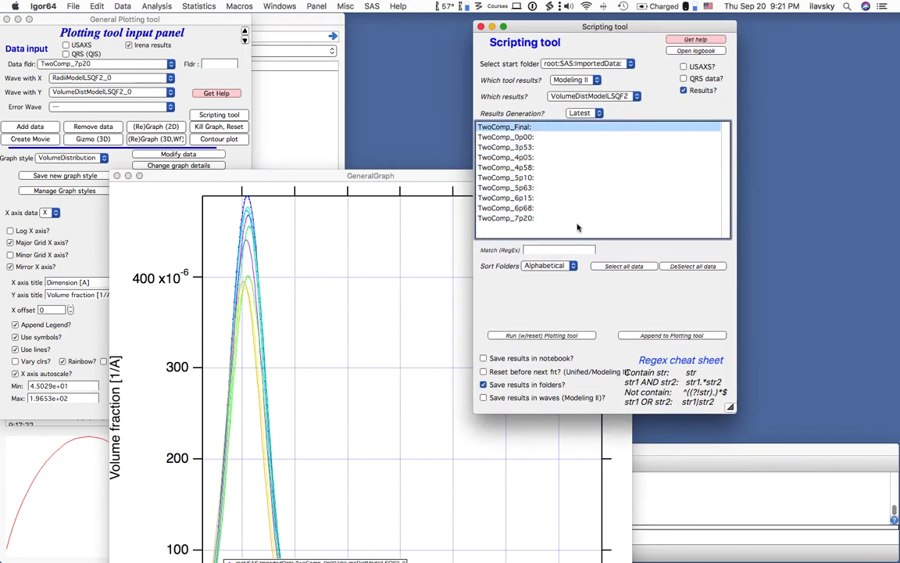
click(677, 336)
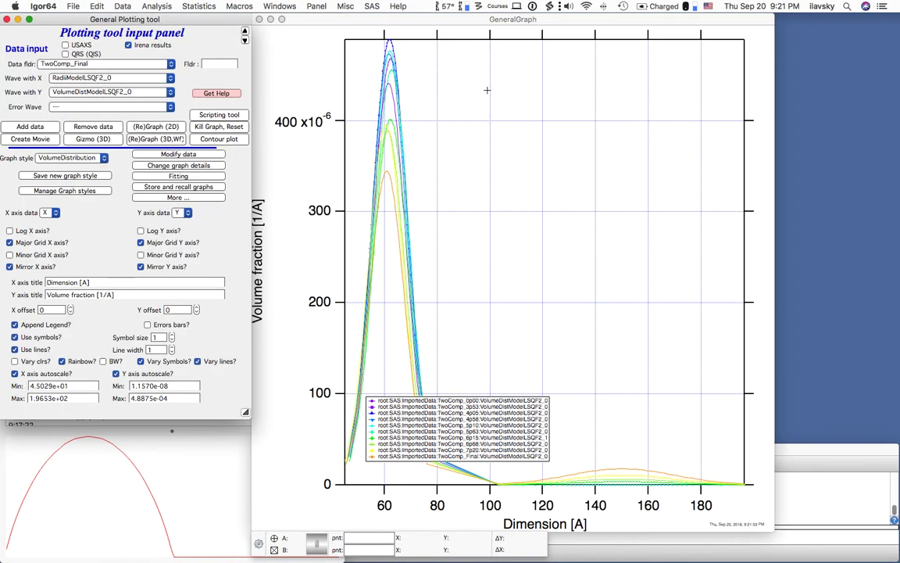
- Move the legend clear of the curves and expand the graph around the small peaks between about 100 and 200 Å
click(424, 17)
drag(438, 424, 602, 191)
drag(488, 450, 748, 492)
click(646, 467)
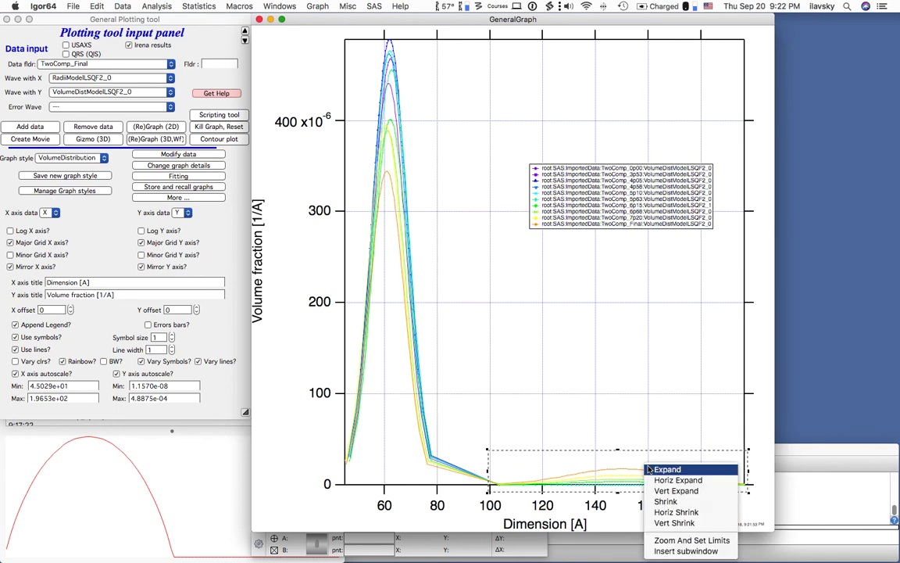
click(650, 469)
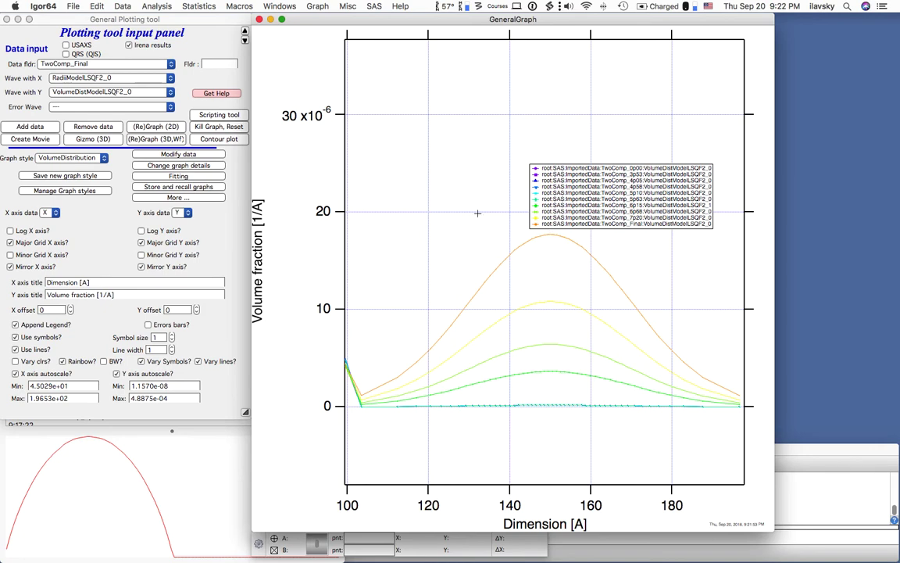
- Restore the full graph range, expand the main peaks near 60 Å, and shift the legend to inspect the curves
key(super+a)
drag(439, 469, 333, 36)
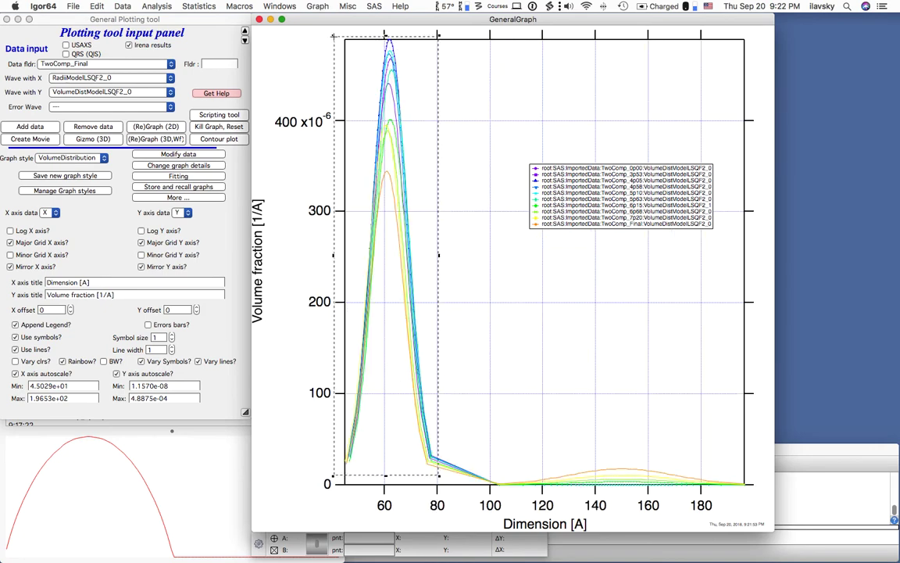
click(372, 88)
click(382, 92)
drag(541, 177, 291, 132)
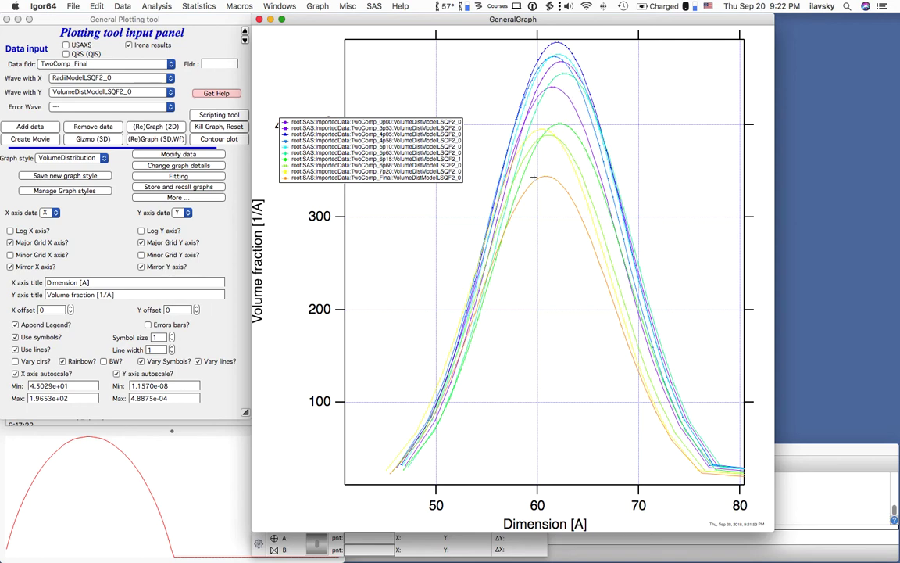
drag(396, 152, 529, 148)
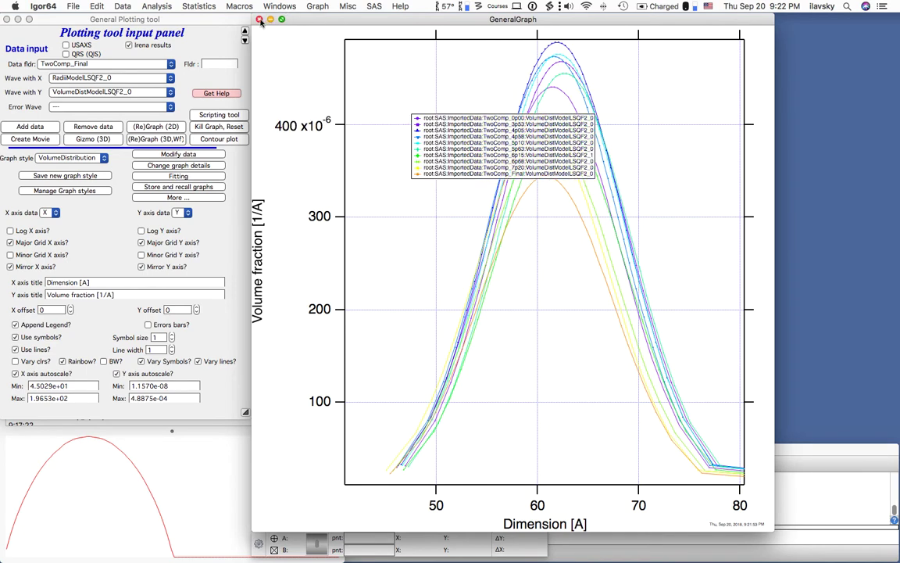
- Close the volume distribution graph, the General Plotting tool and the Scripting tool
click(260, 19)
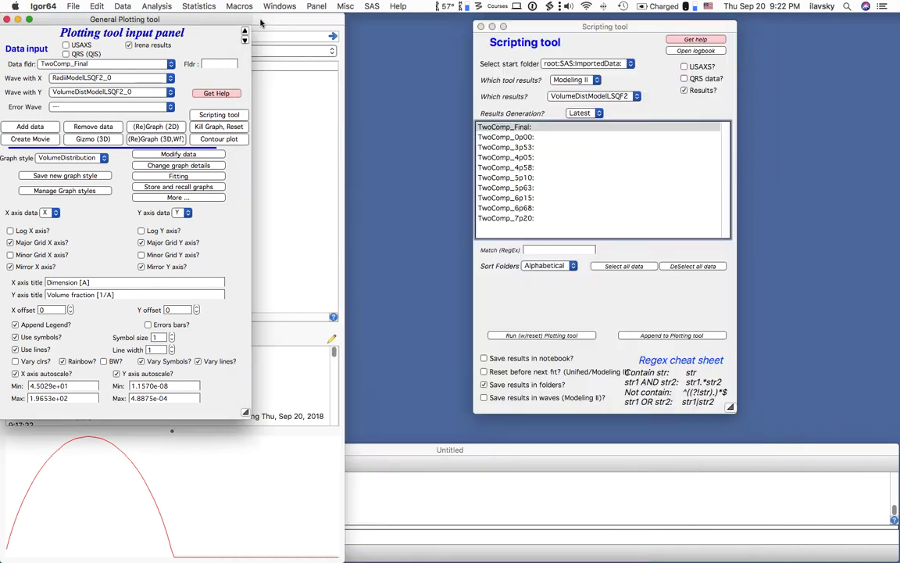
click(5, 19)
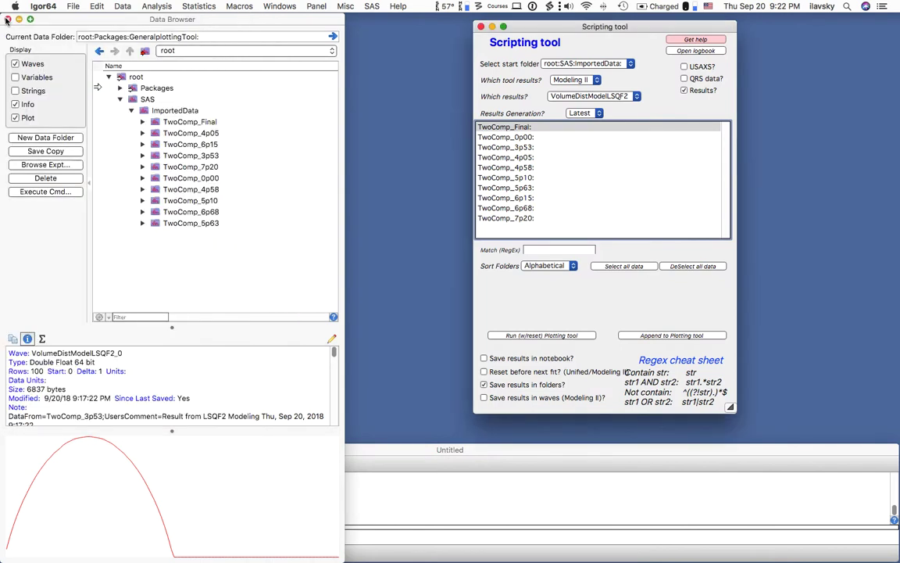
click(481, 26)
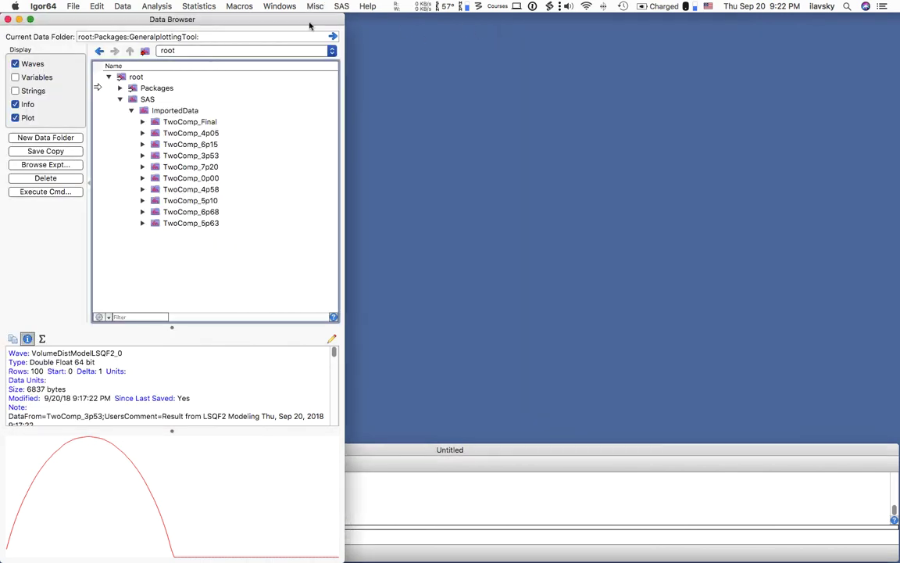
- Open the Data mining tool, shrink its panel and place the list of folder items right beside it
click(343, 6)
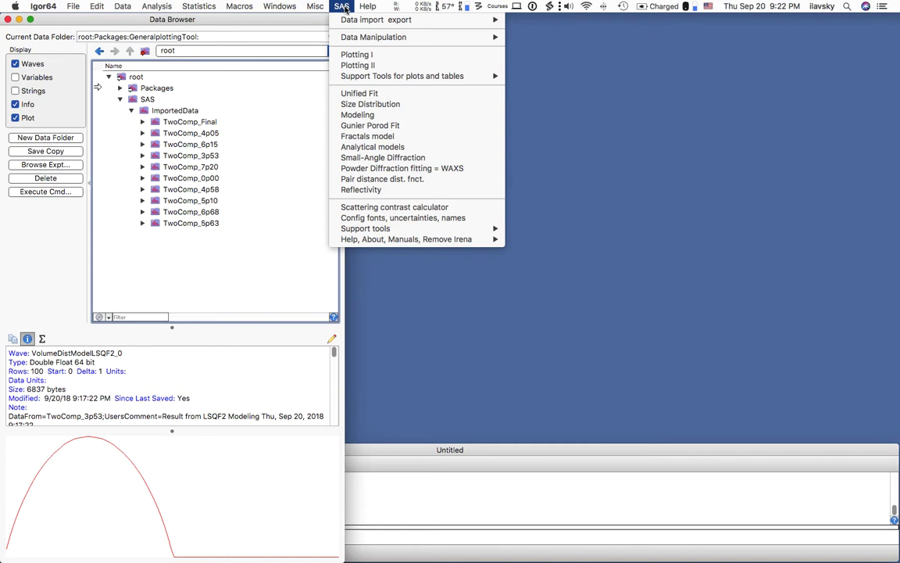
mouse_move(375, 36)
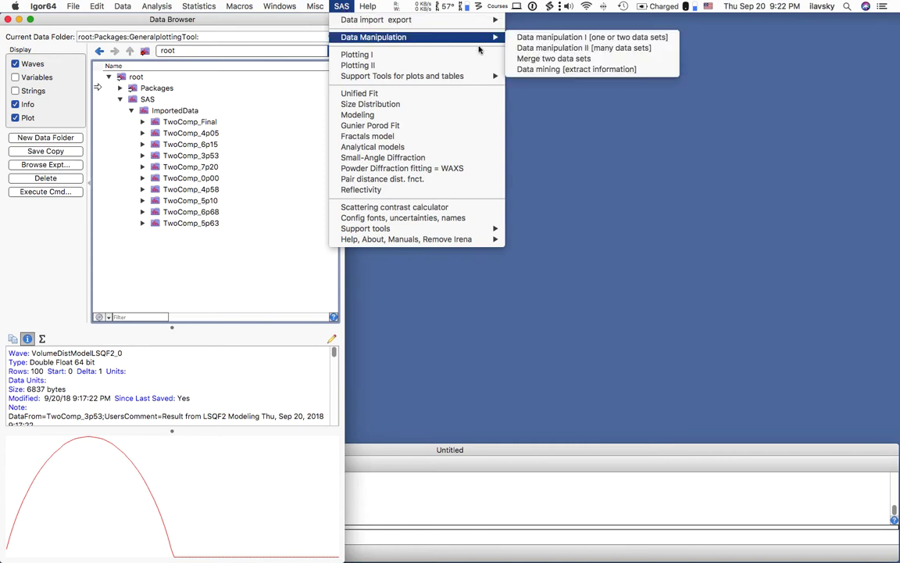
click(529, 70)
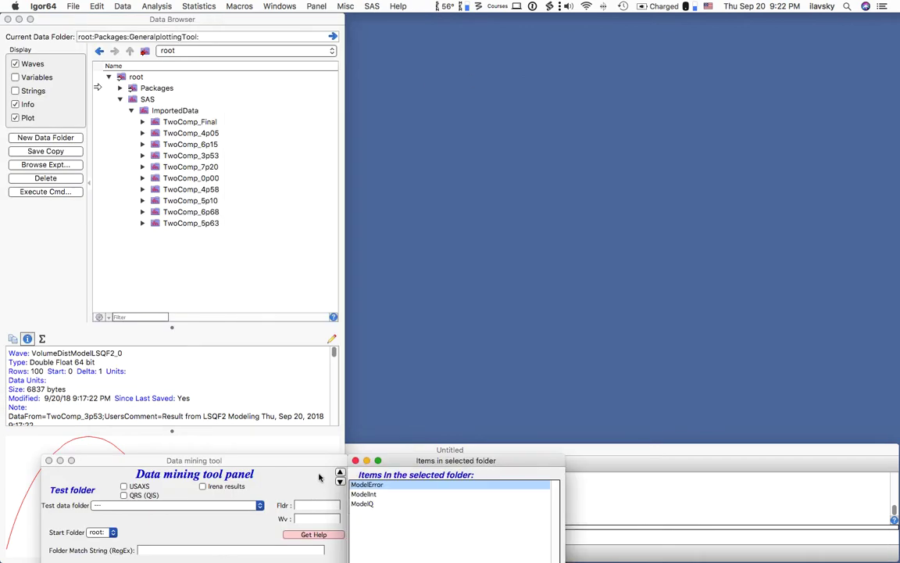
drag(228, 462, 192, 20)
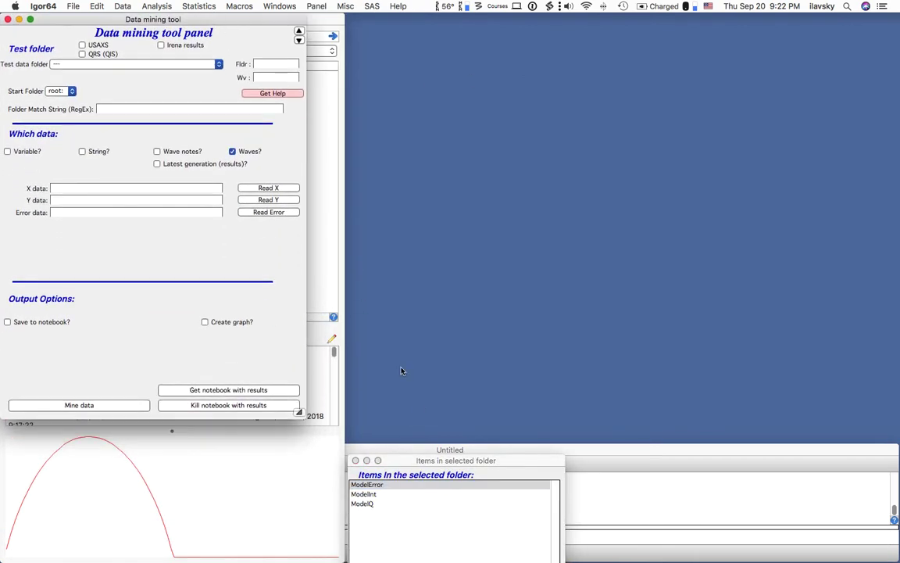
drag(424, 465, 383, 31)
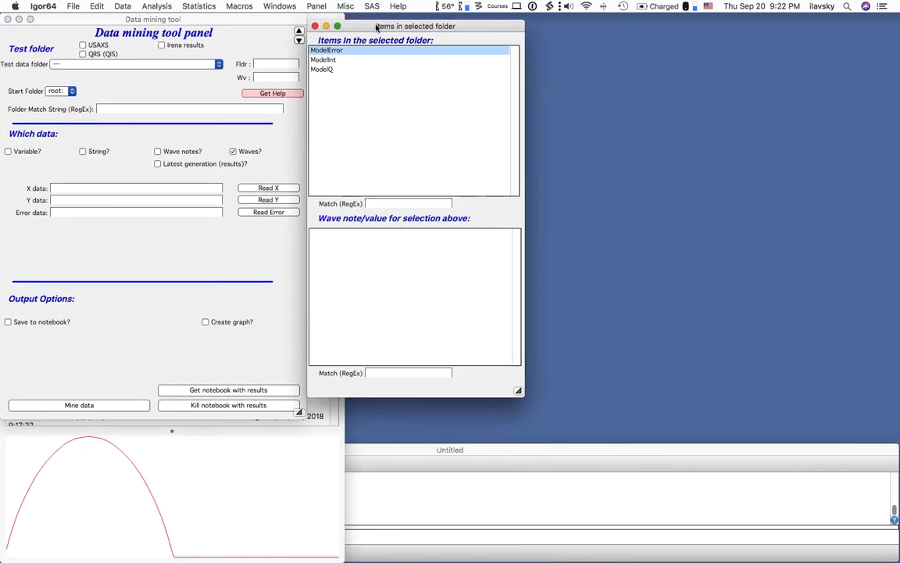
click(292, 144)
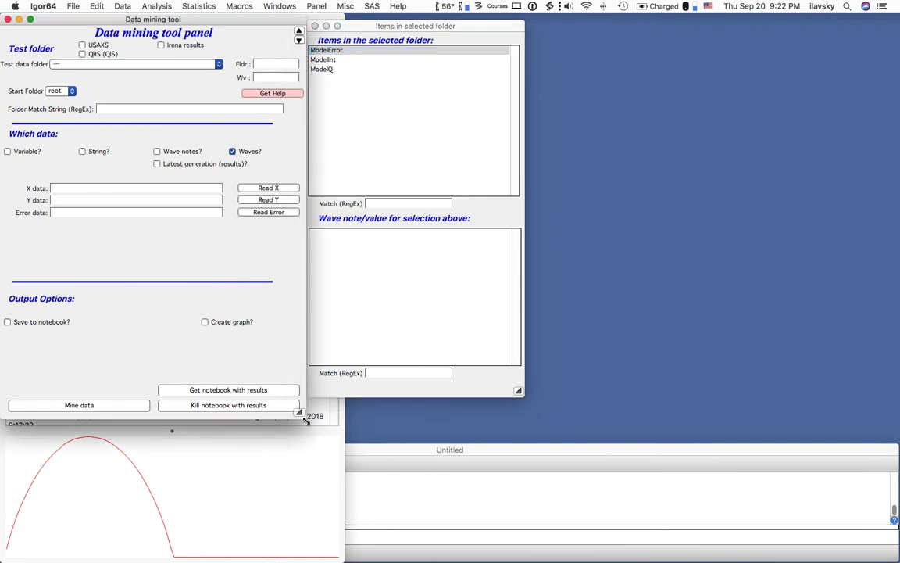
drag(299, 412, 245, 389)
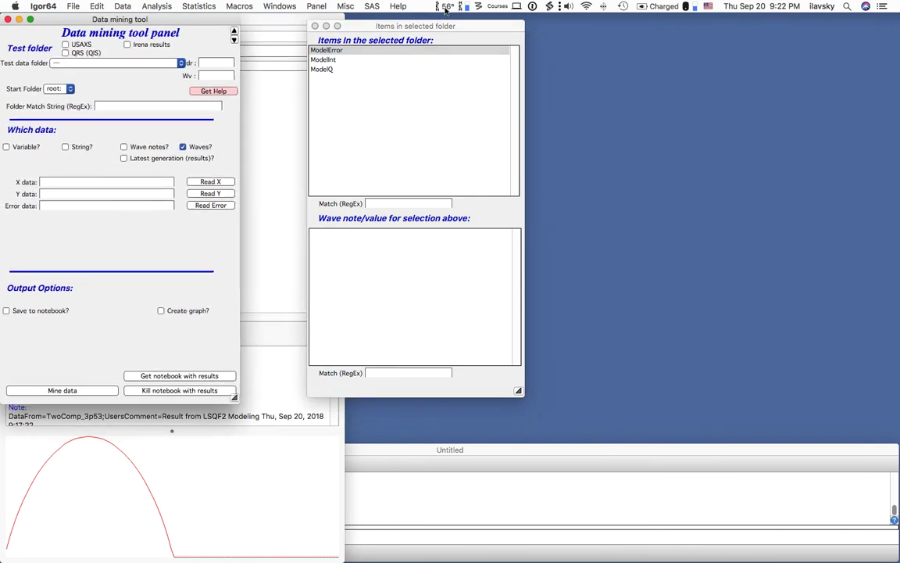
drag(414, 27, 349, 21)
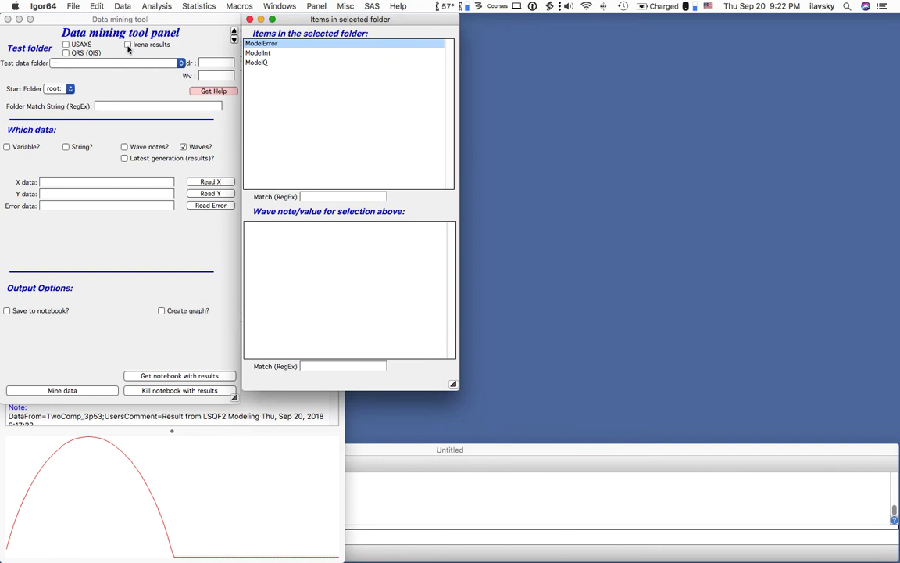
- Set the test folder to TwoComp_Final with Irena results and display the wave note of VolumeDistModelLSQF2_0
click(127, 46)
click(120, 62)
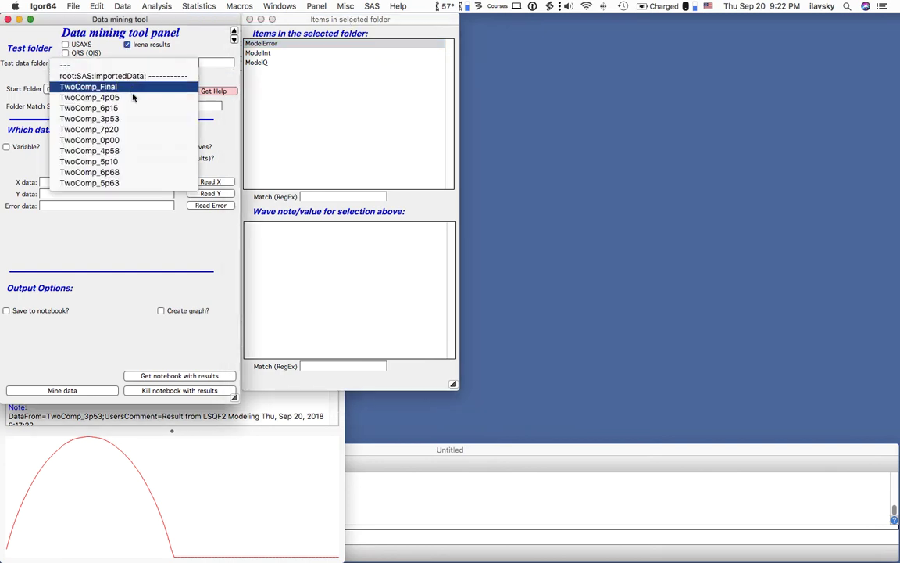
click(133, 88)
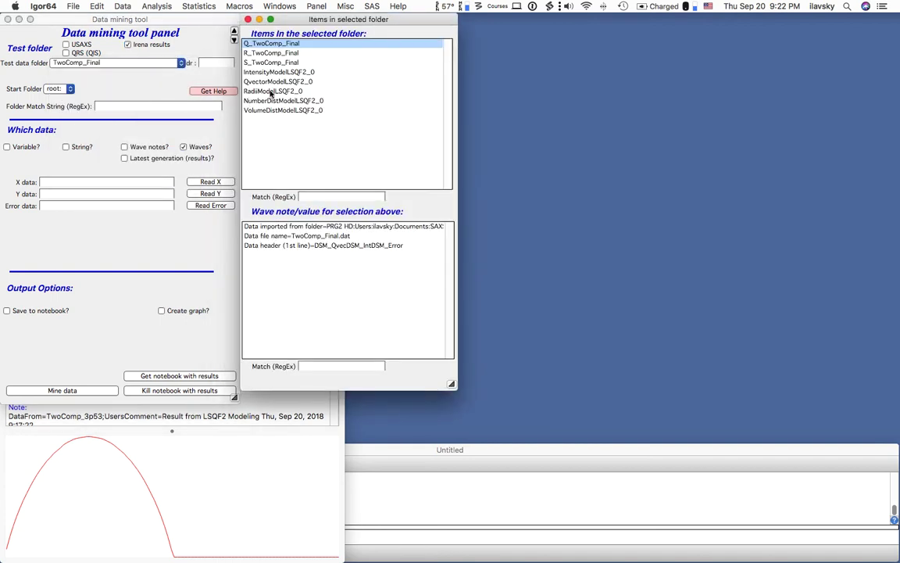
click(292, 111)
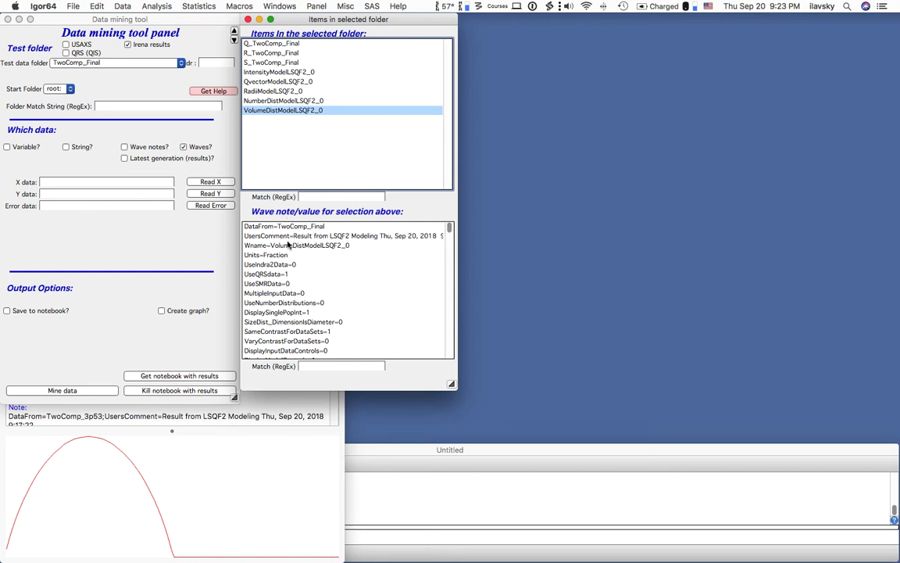
- Switch the mining to wave notes and add Mean_pop1 from the VolumeDistModelLSQF2_0 wave note to the search list
click(149, 150)
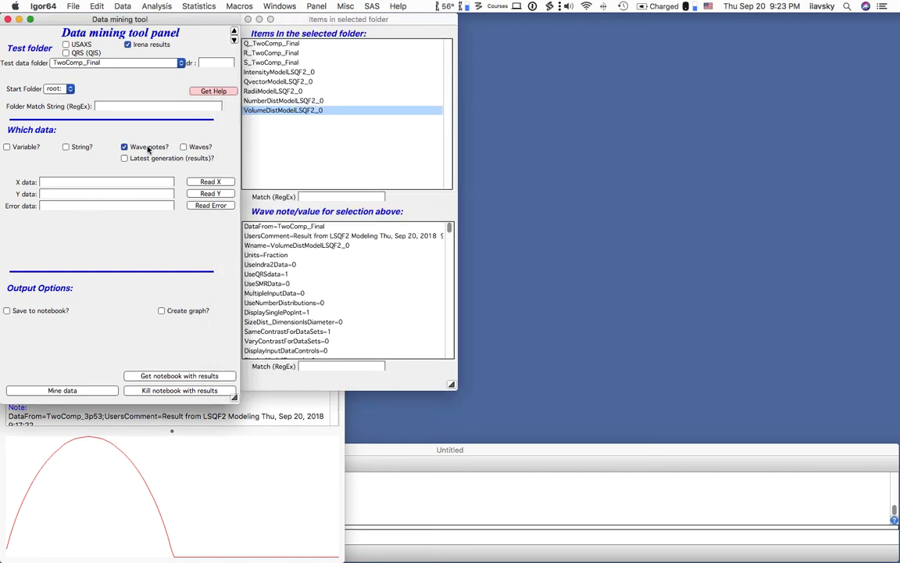
click(330, 255)
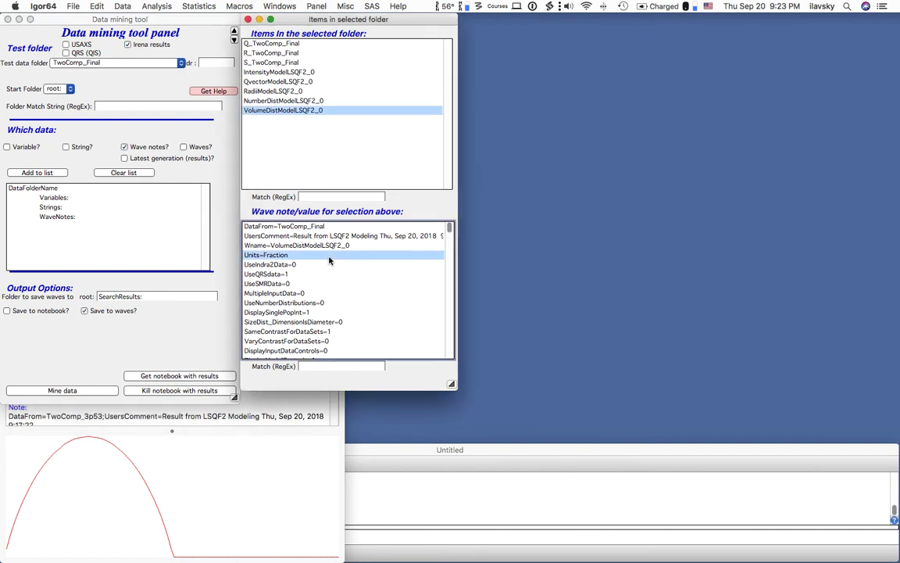
scroll(331, 263, down, 10)
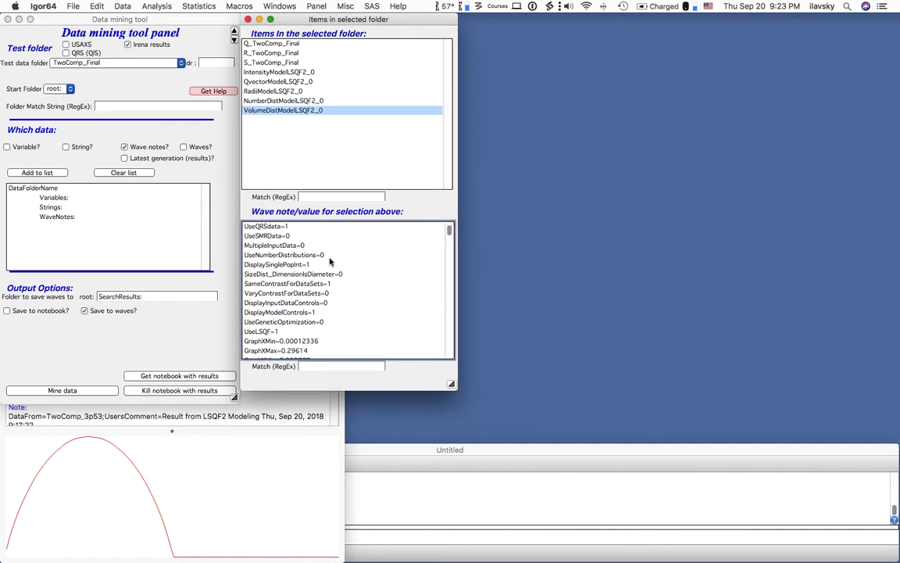
scroll(331, 263, down, 6)
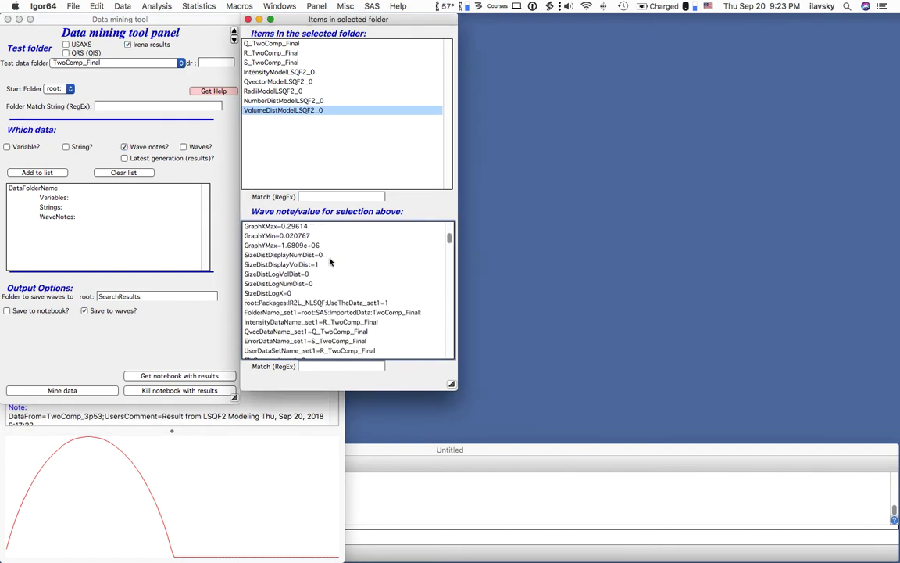
scroll(331, 263, down, 10)
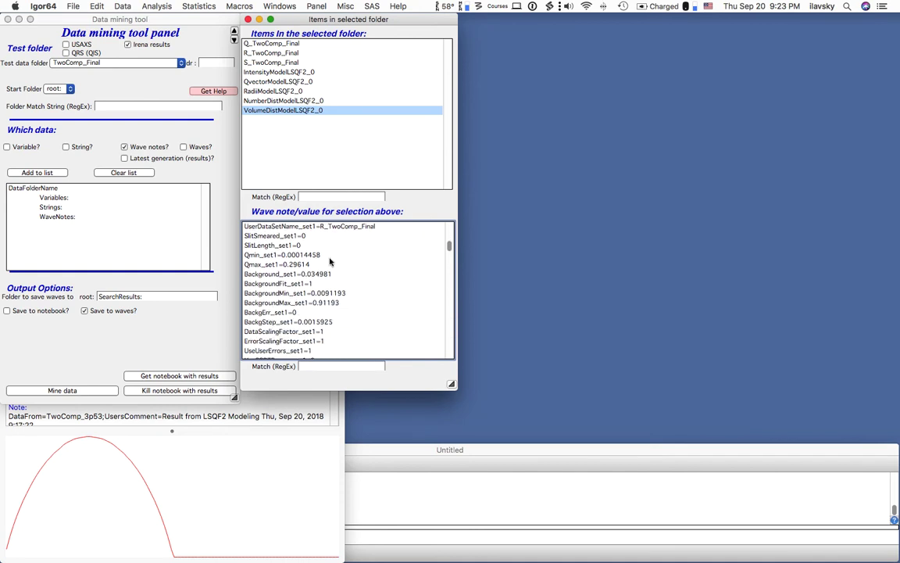
scroll(331, 263, down, 3)
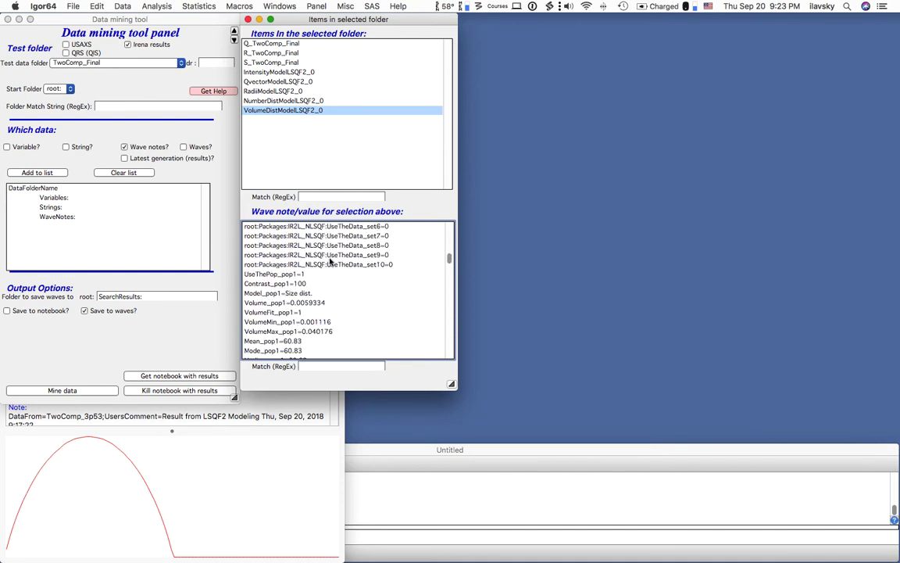
scroll(324, 351, down, 1)
click(309, 335)
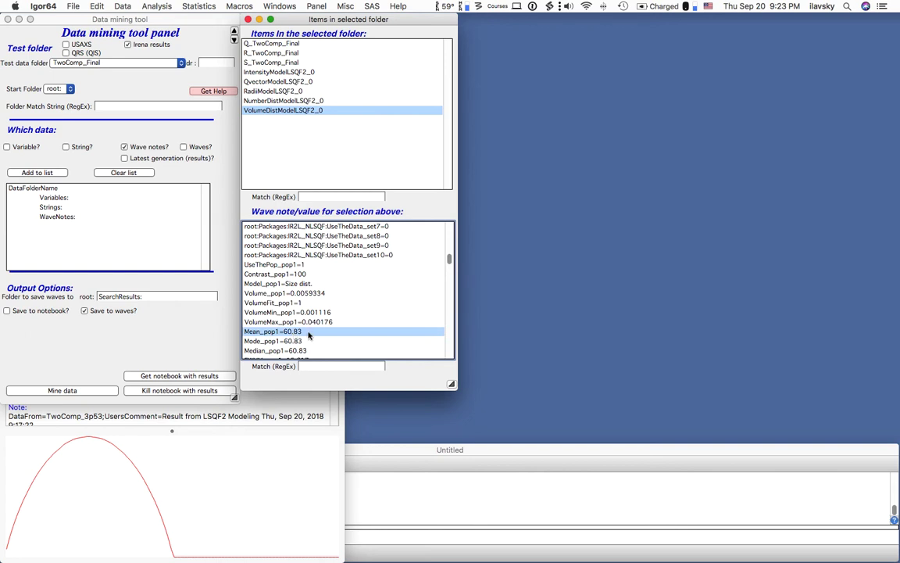
click(36, 172)
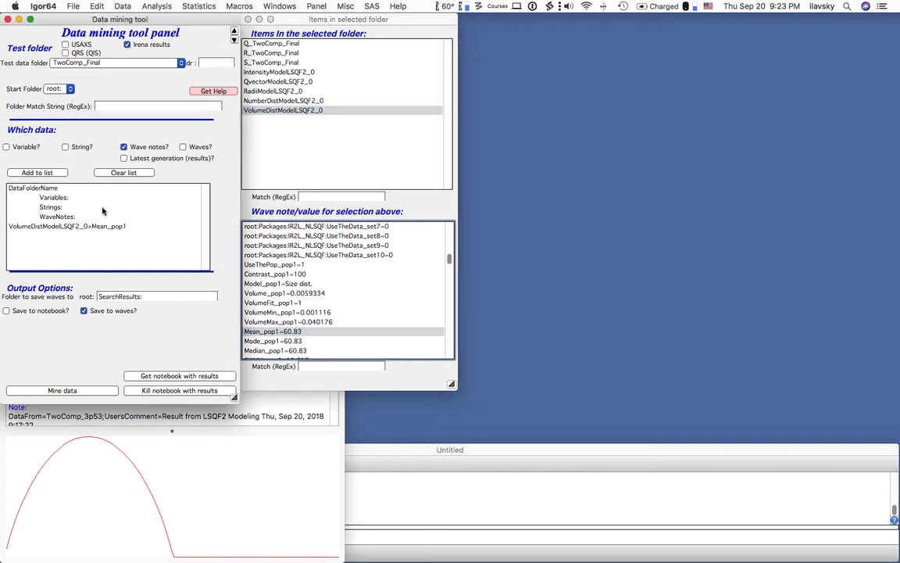
- Set the start folder to root:SAS:ImportedData: and add Volume_pop1 from the same wave note to the search list
click(69, 89)
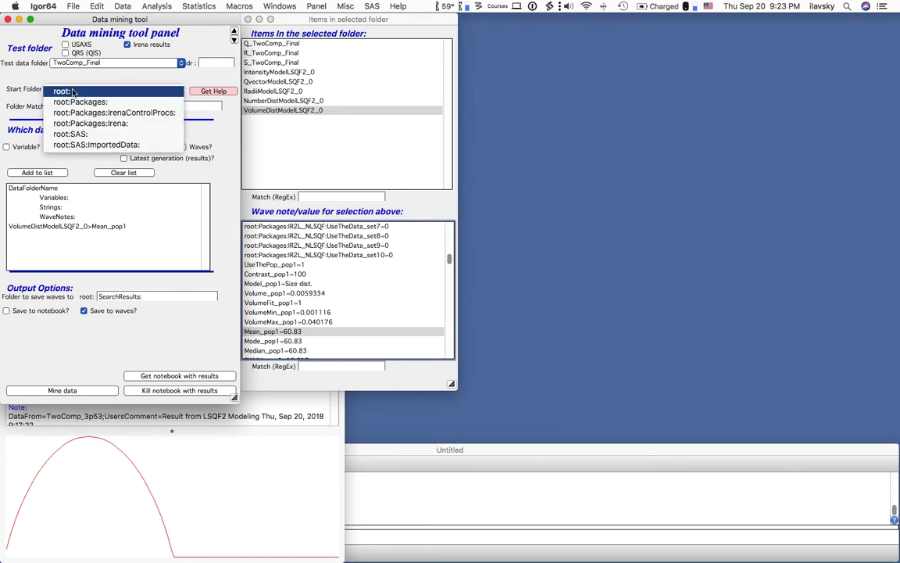
click(75, 144)
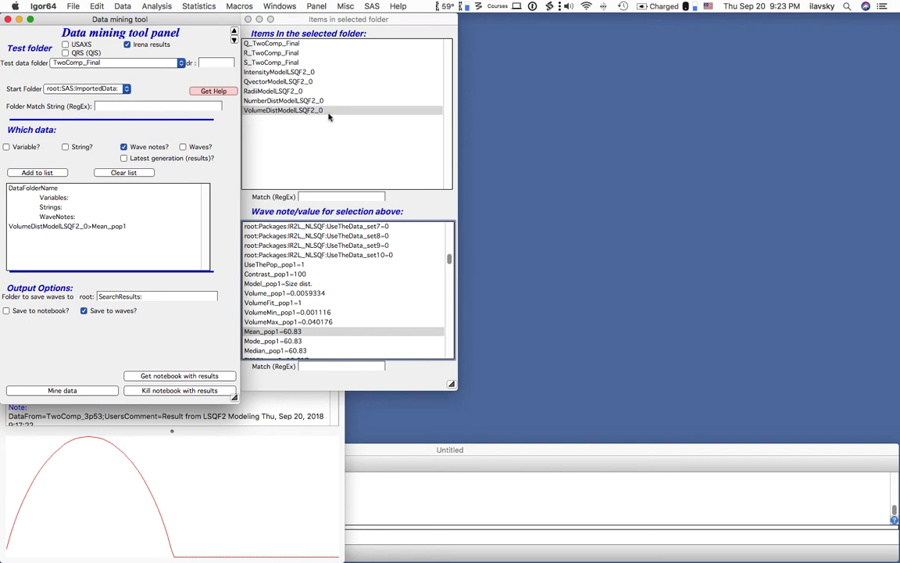
click(305, 293)
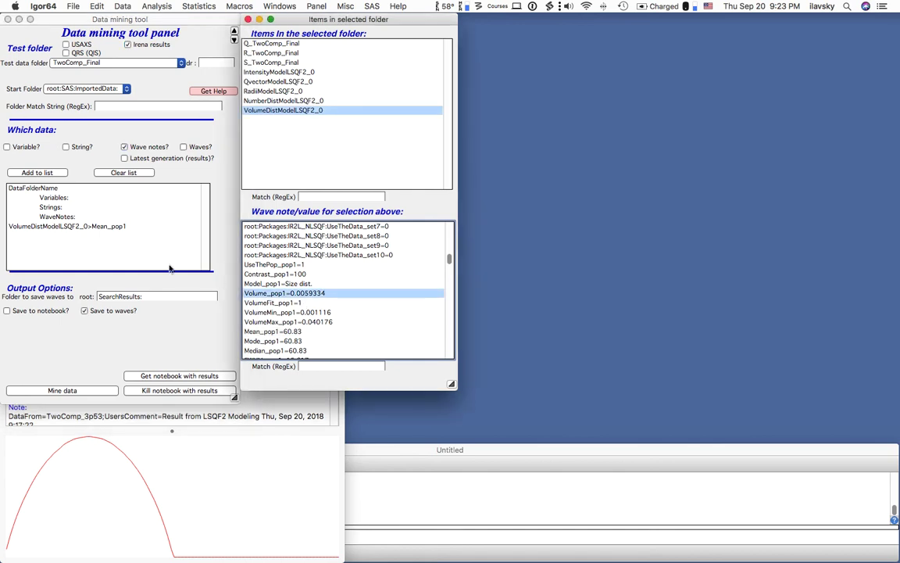
click(42, 172)
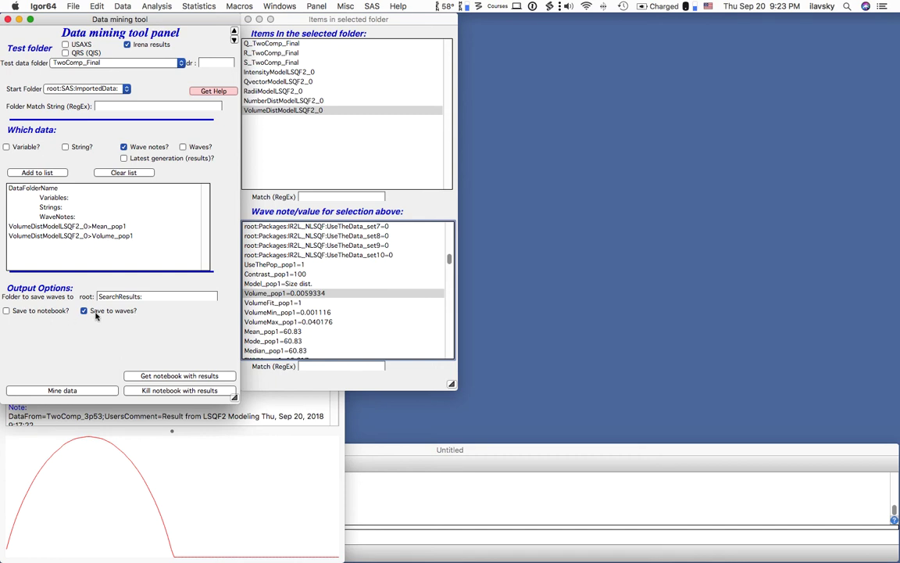
- Mine the data into waves, then move the resulting output table clear of the mining panel and enlarge it
click(57, 391)
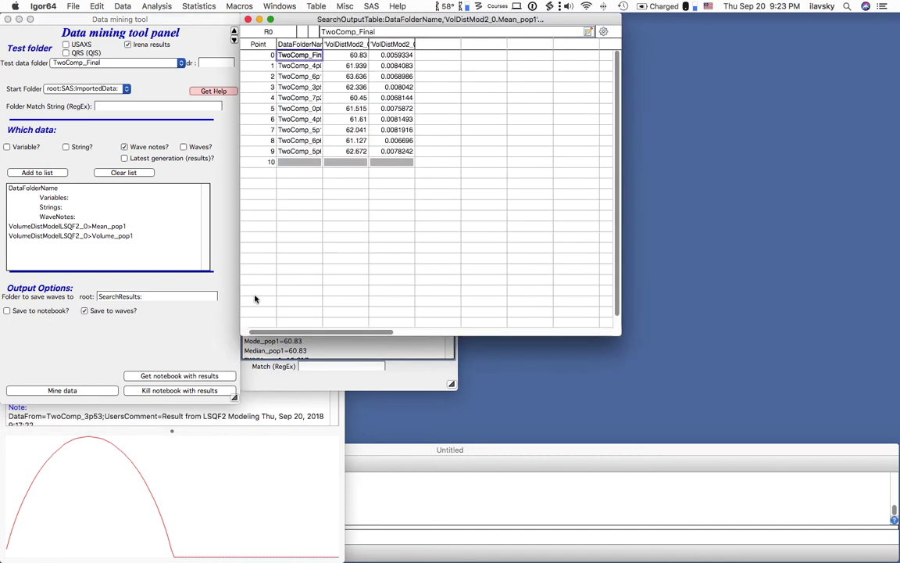
drag(480, 24, 546, 61)
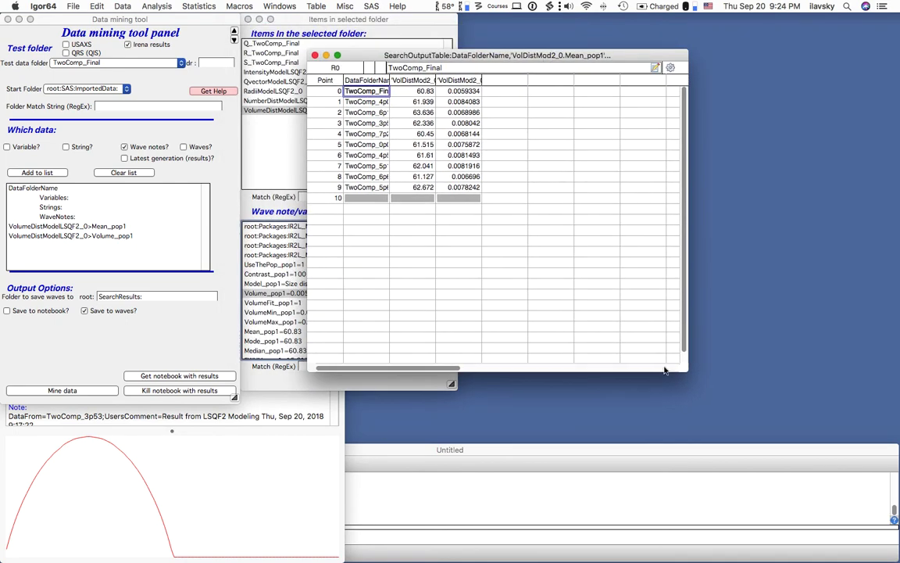
drag(687, 371, 786, 447)
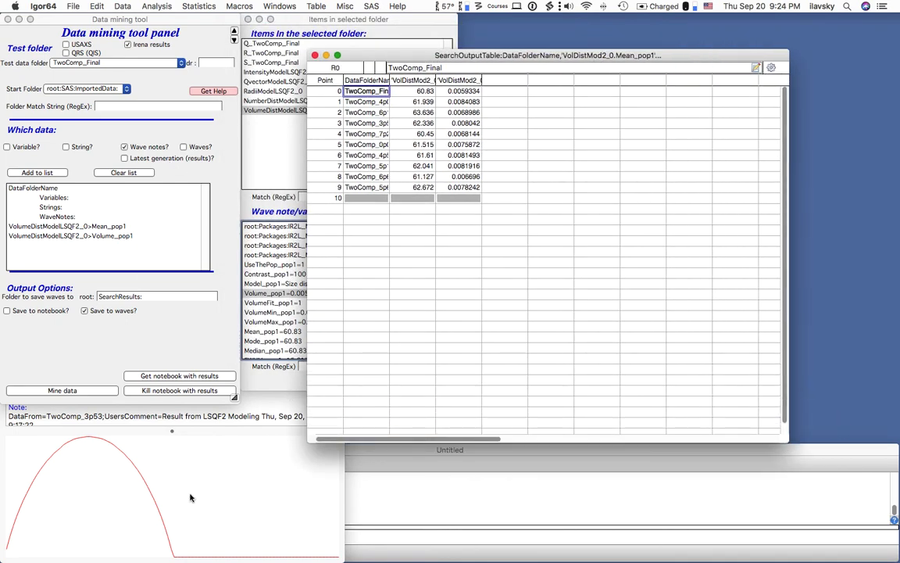
- Expand the SearchResults folder in the Data Browser and place the browser and the output table side by side
click(172, 449)
click(120, 234)
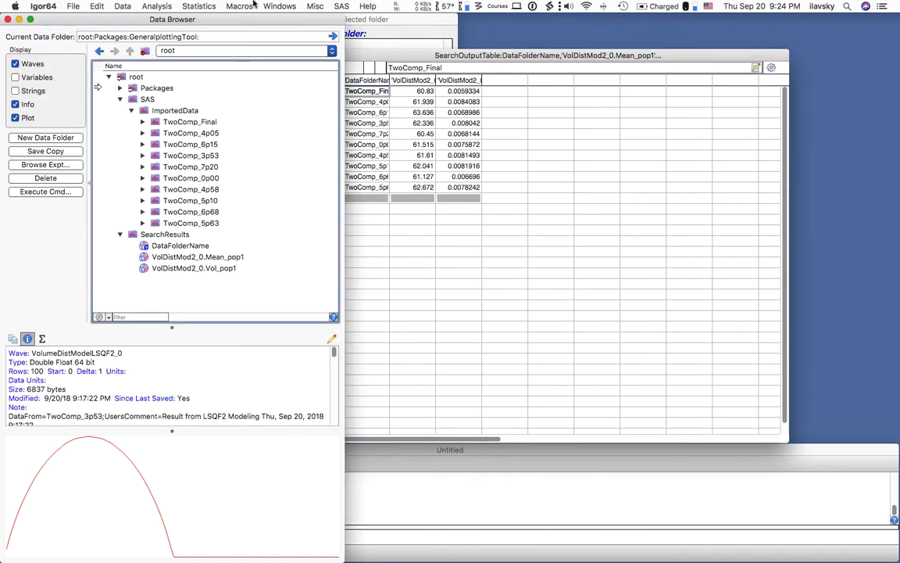
drag(237, 24, 283, 387)
drag(210, 384, 173, 70)
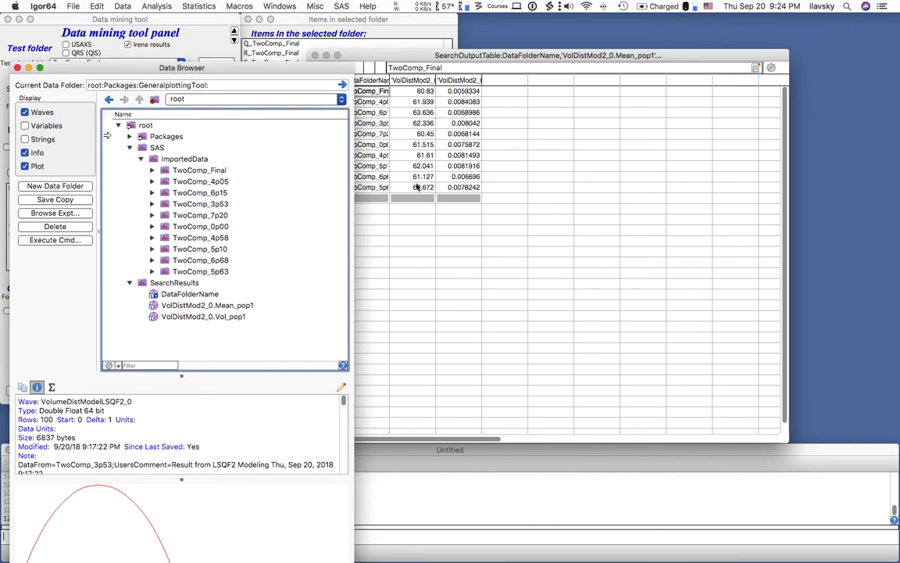
drag(452, 57, 495, 57)
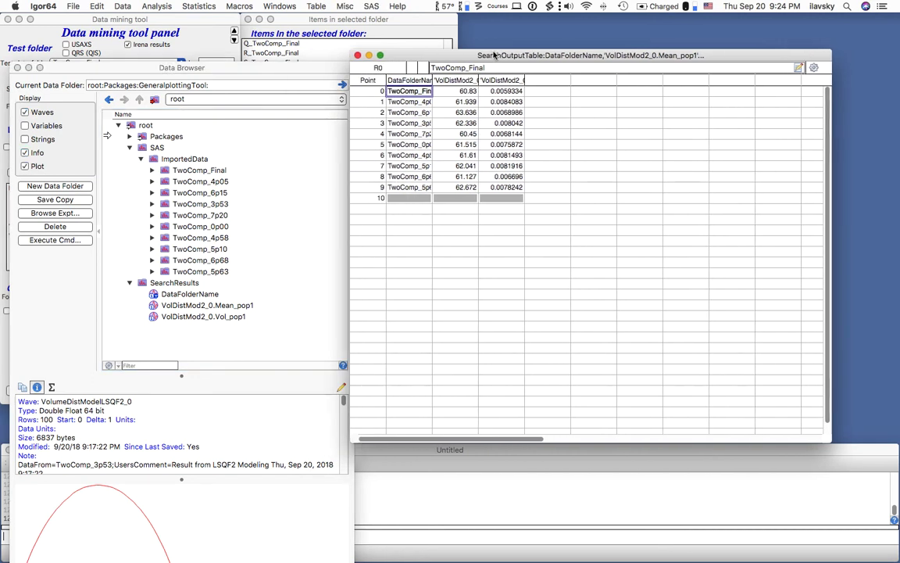
- Widen the DataFolderName and Mean_pop1 columns of the output table and shift the table slightly away from the Data Browser
drag(433, 81, 471, 86)
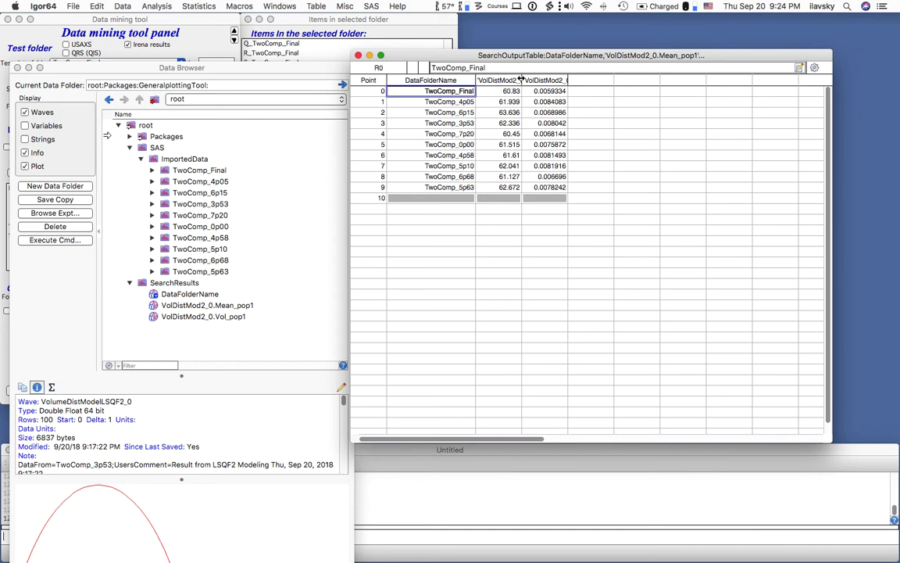
drag(520, 80, 557, 80)
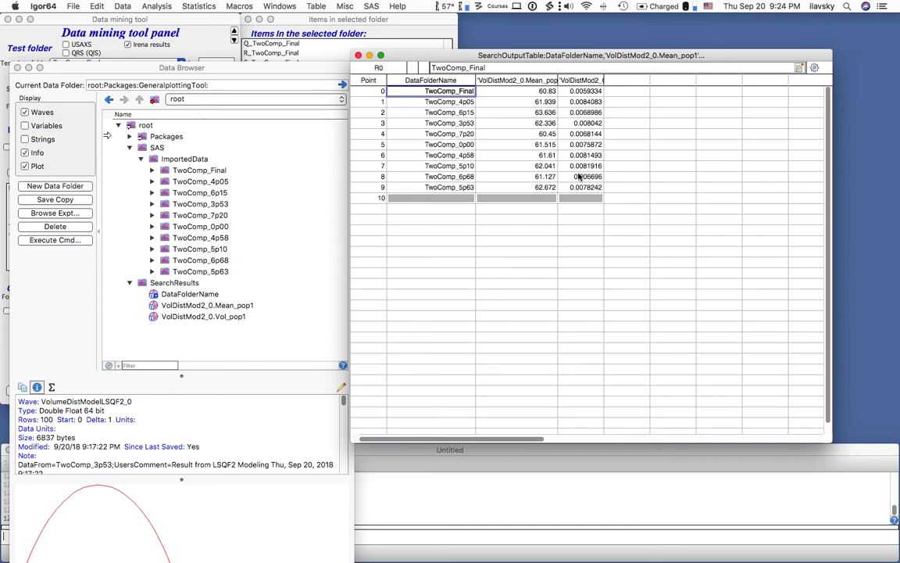
drag(617, 58, 629, 59)
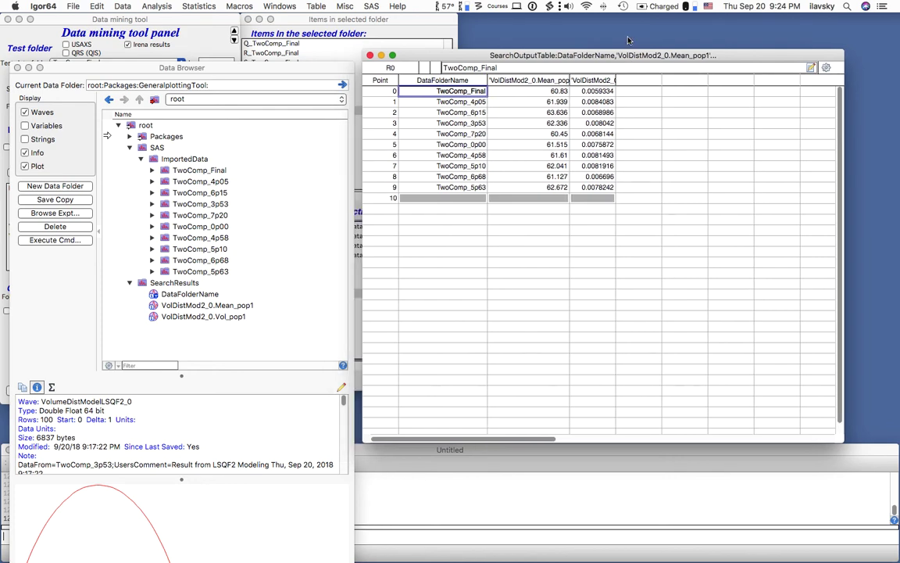
- Lower the Data Browser and bring the Data mining tool with its list of folder items to the front
drag(309, 74, 274, 152)
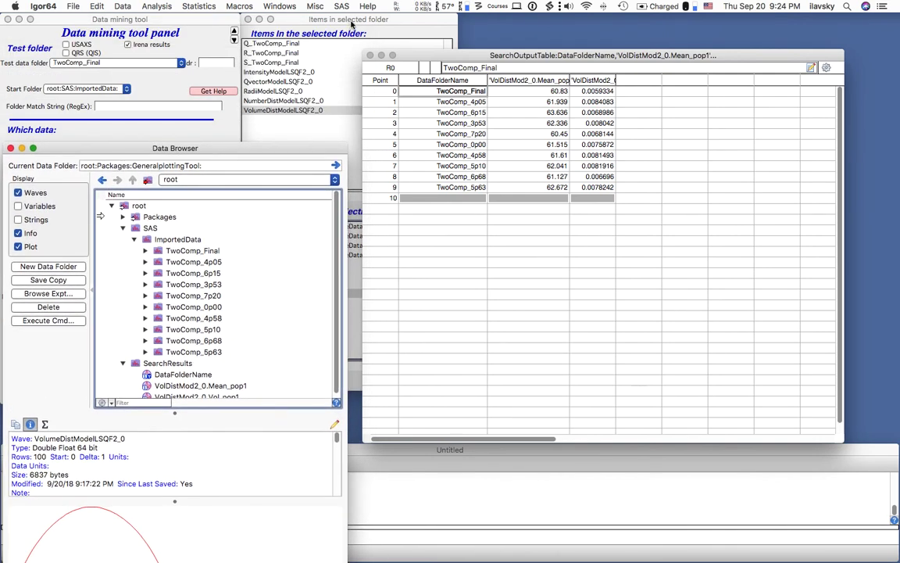
click(351, 24)
click(203, 25)
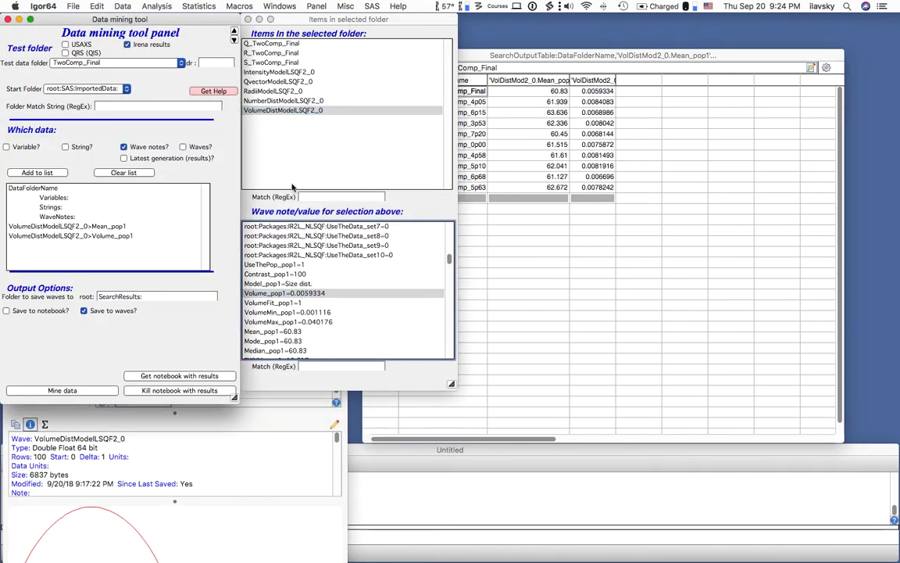
- Expand TwoComp_6p15 in the Data Browser, select its VolumeDistModelLSQF2_0 wave and raise the browser window to show its information
click(201, 402)
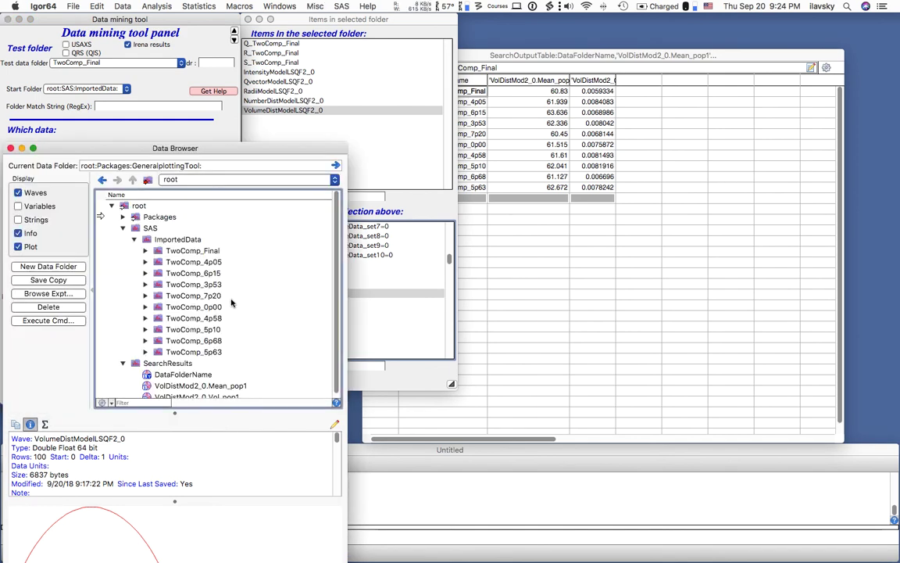
click(145, 272)
scroll(181, 306, down, 3)
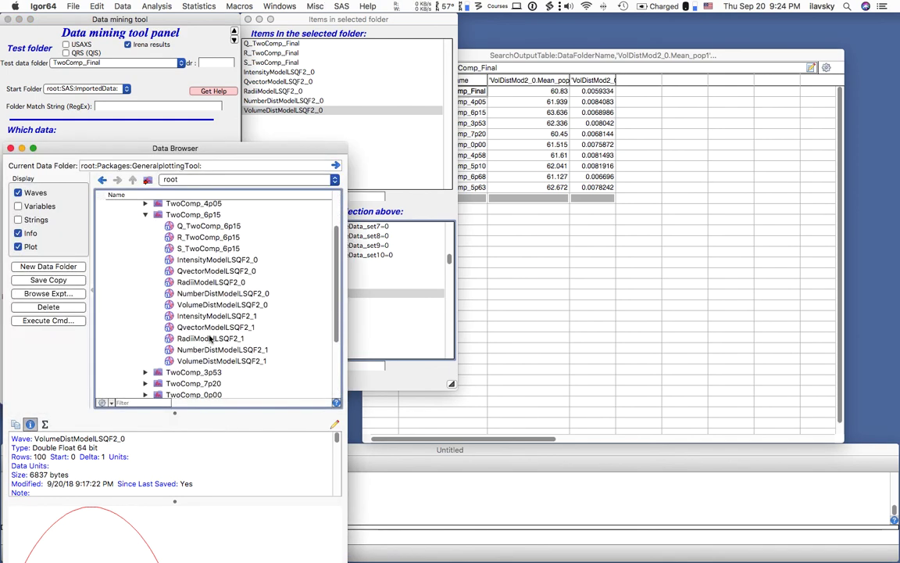
click(181, 306)
drag(211, 153, 225, 29)
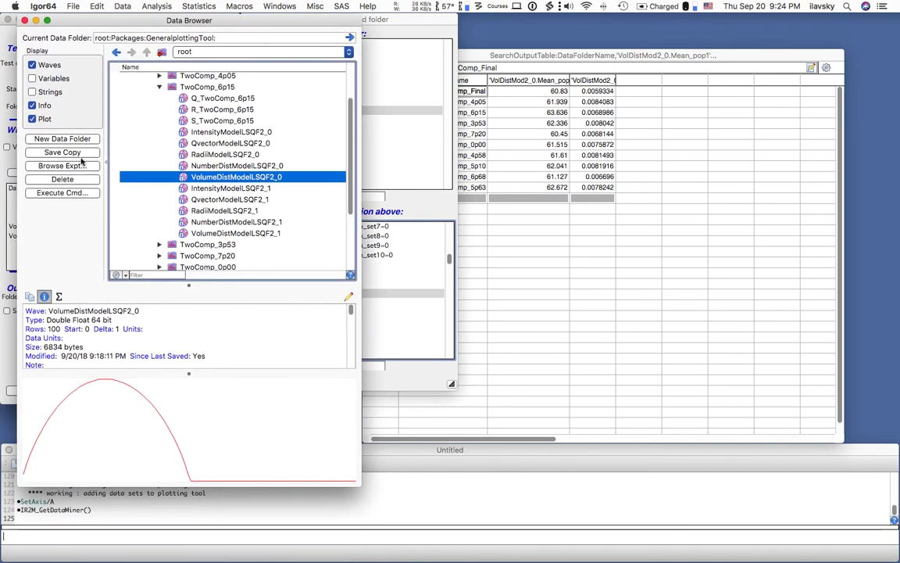
- Hide the plot preview in the Data Browser and enlarge the info pane to read the full wave note
click(46, 121)
drag(188, 381, 231, 179)
drag(352, 308, 352, 230)
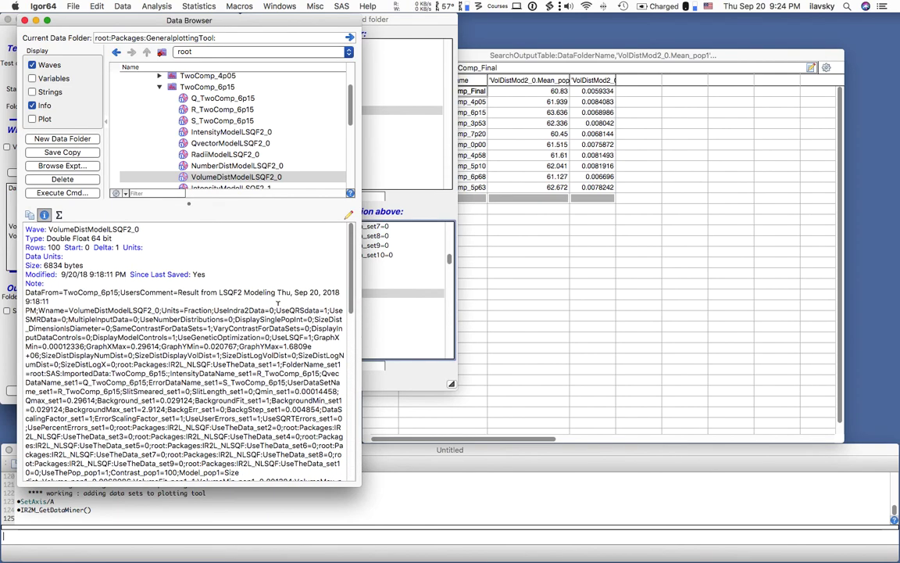
- Move the Data Browser down out of the way and return to the Data mining tool and its items list
drag(246, 21, 247, 263)
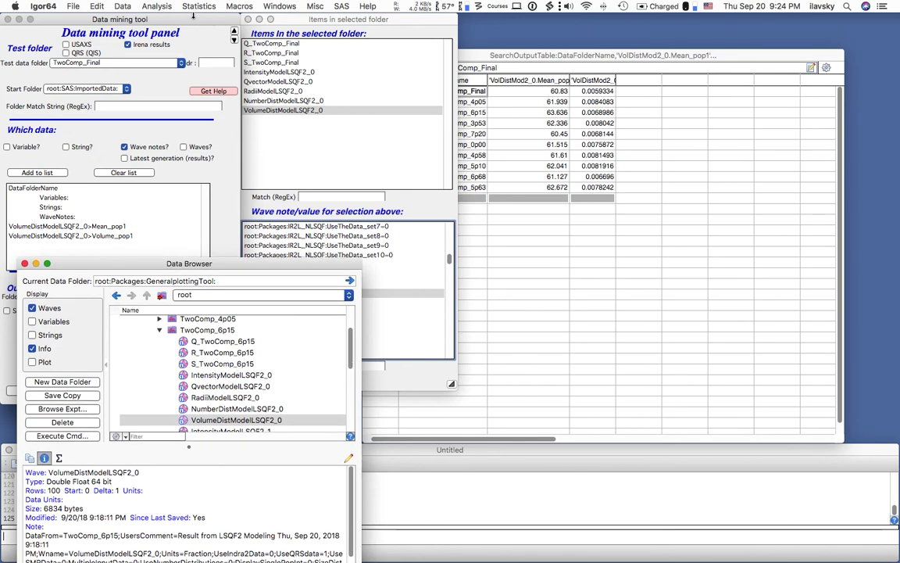
click(184, 19)
click(278, 17)
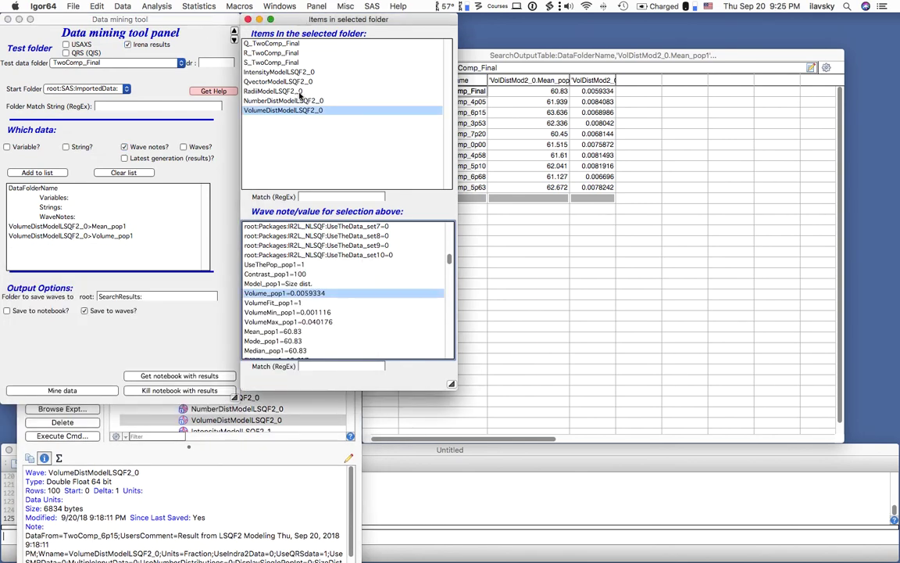
click(227, 136)
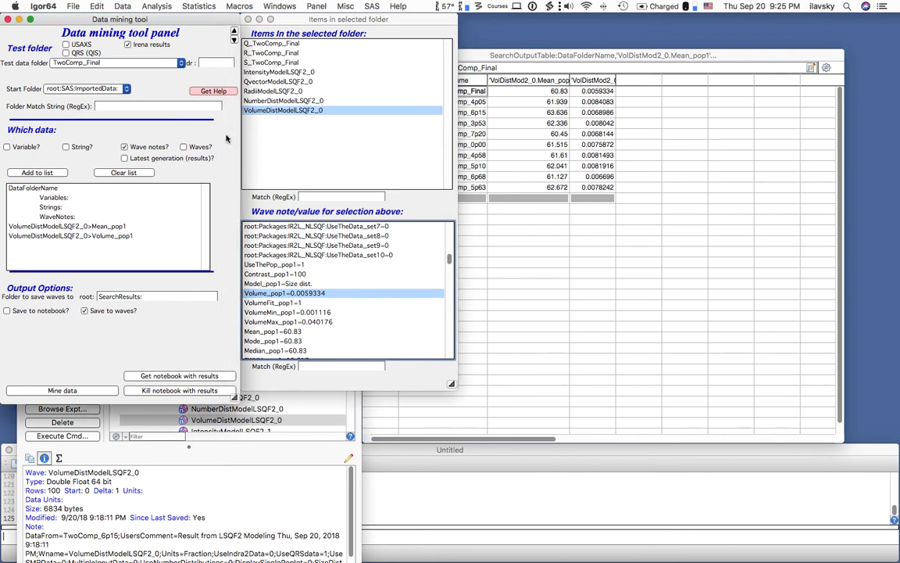
- Open the online help for the Data mining tool, skim the manual page and minimize the browser window
click(214, 91)
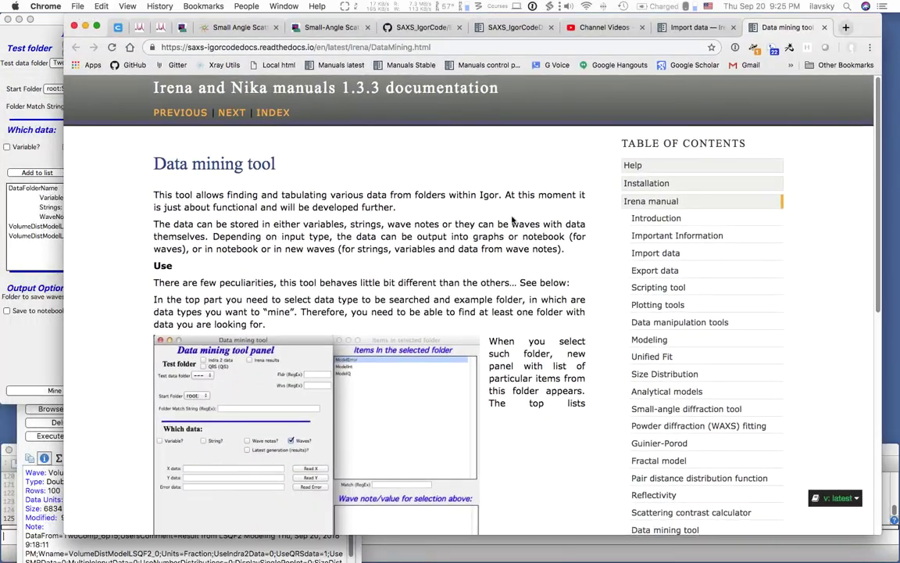
scroll(451, 261, down, 10)
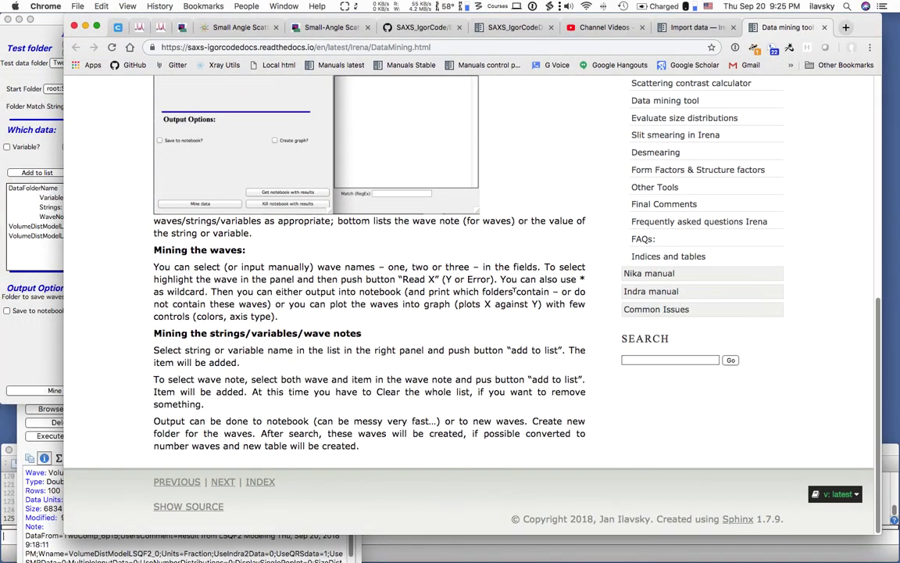
scroll(389, 286, up, 10)
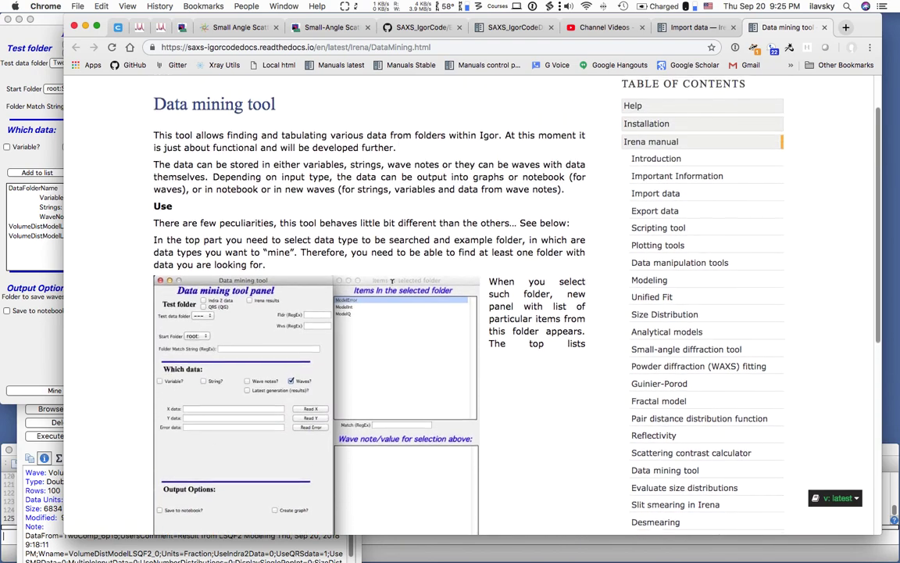
key(super+m)
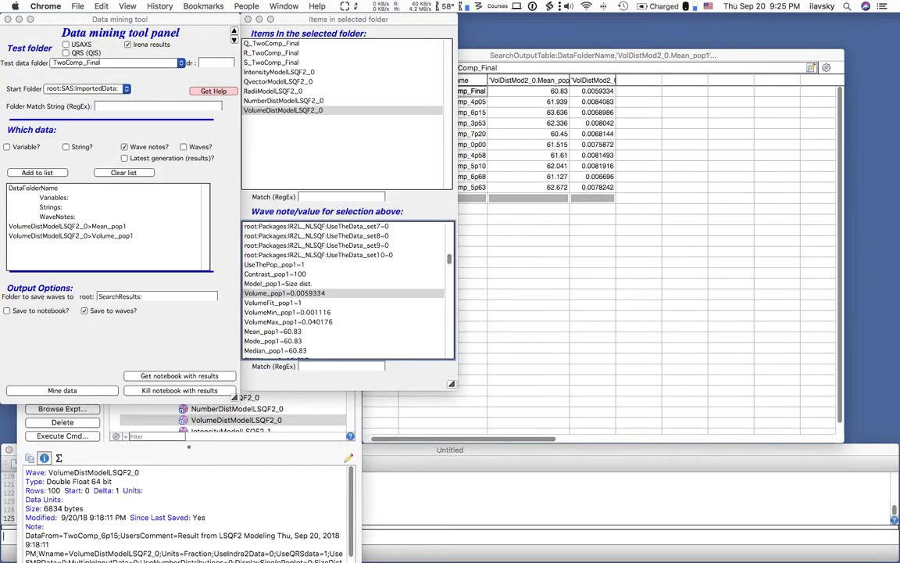
- Switch to Preview to view the Two_Component system.jpg intensity plot
click(217, 341)
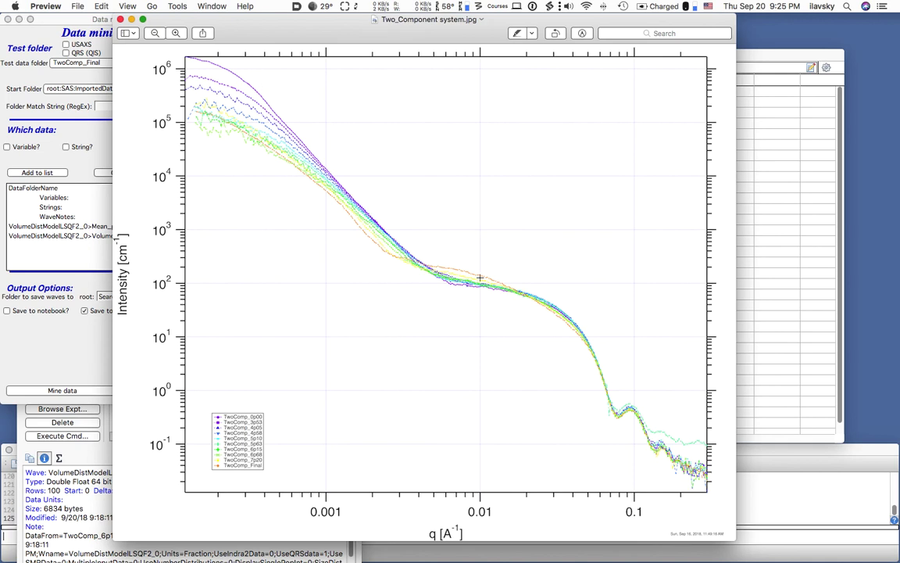
- Close the Two_Component system.jpg image, the selected-folder items window, the search output table and the Data mining tool
drag(361, 243, 533, 320)
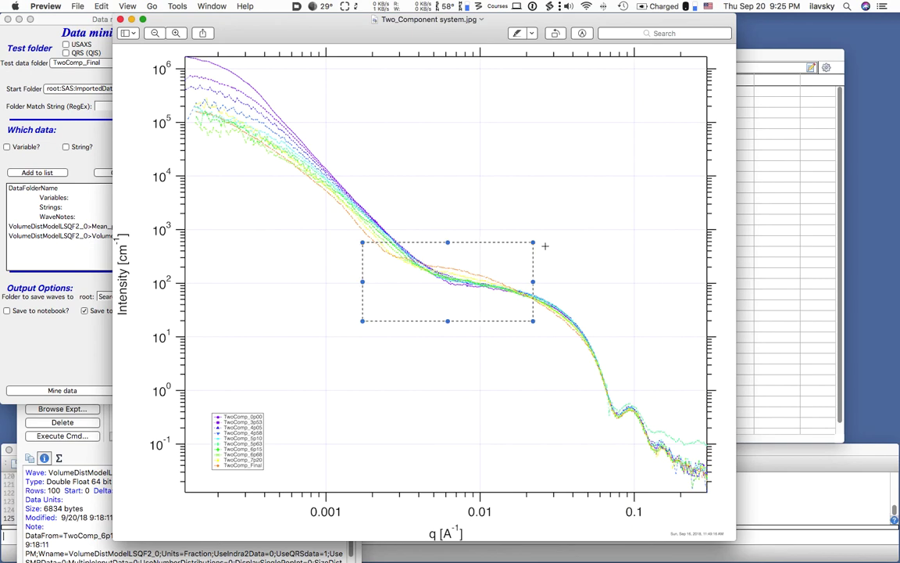
key(super+w)
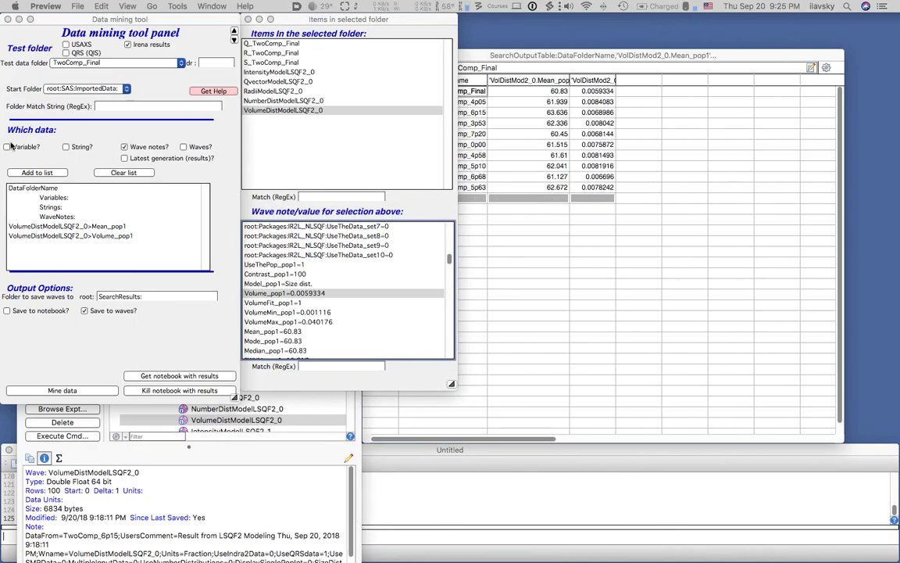
click(248, 19)
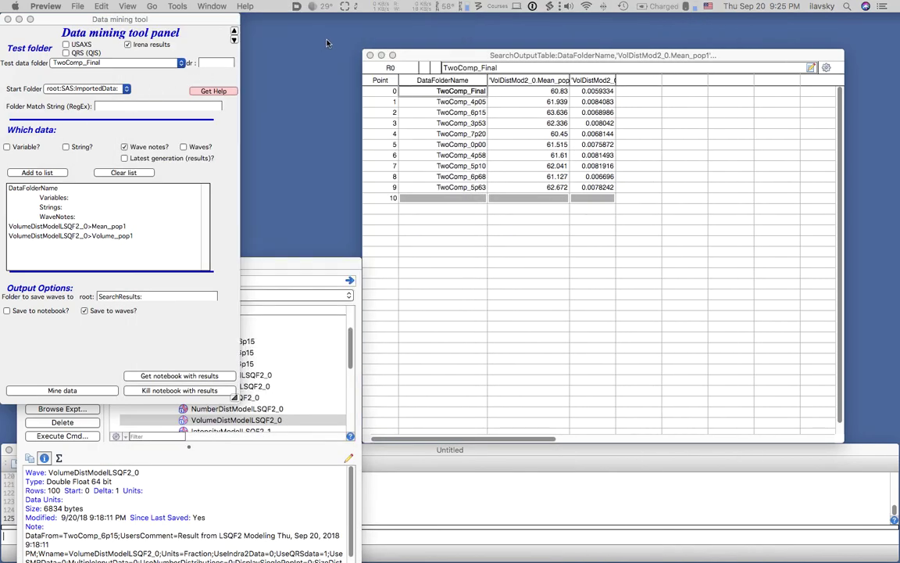
click(369, 55)
click(8, 18)
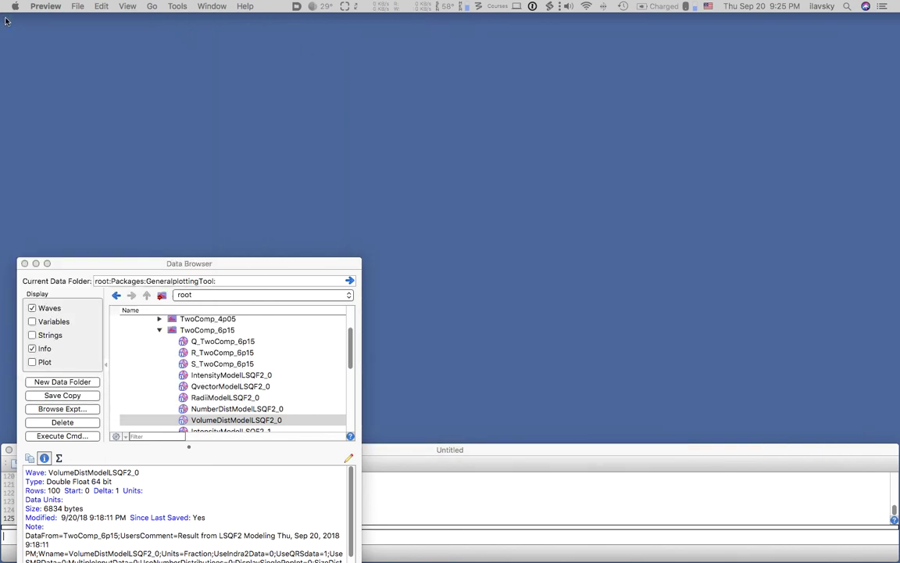
- Move the Data Browser back up and collapse the TwoComp_6p15 and ImportedData folders in its tree
drag(183, 260, 187, 16)
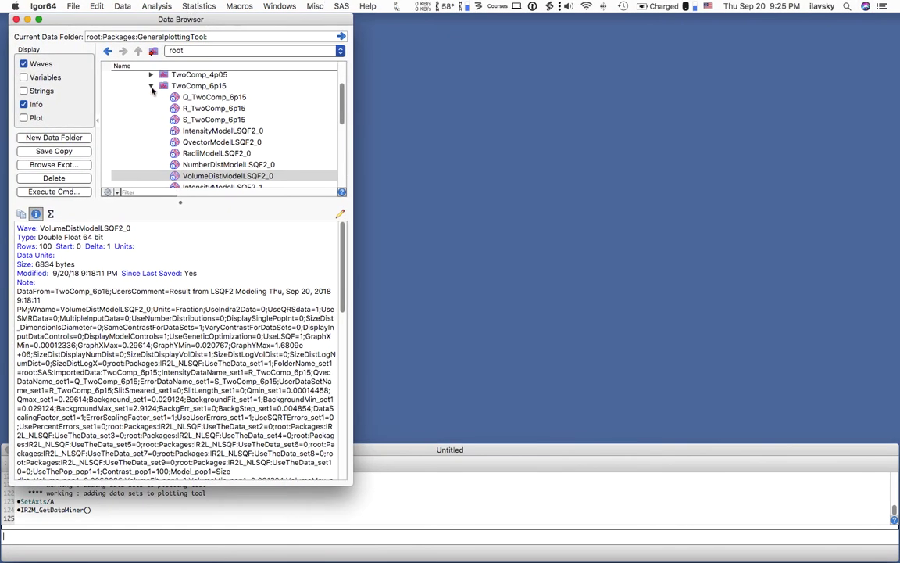
click(150, 87)
scroll(342, 87, up, 3)
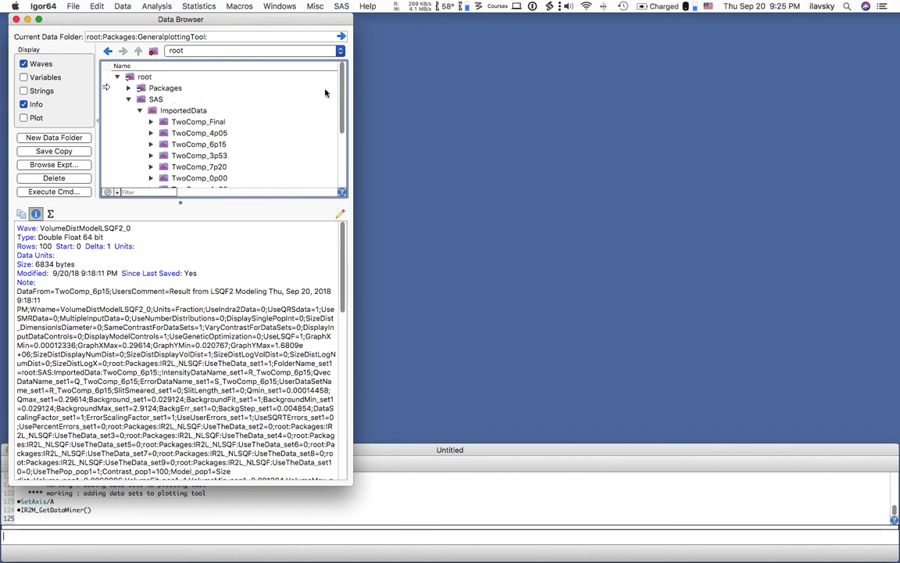
click(139, 111)
- Enlarge the Data Browser's folder list with the plot preview shown again, and collapse the SAS and SearchResults folders
drag(180, 202, 181, 286)
click(33, 117)
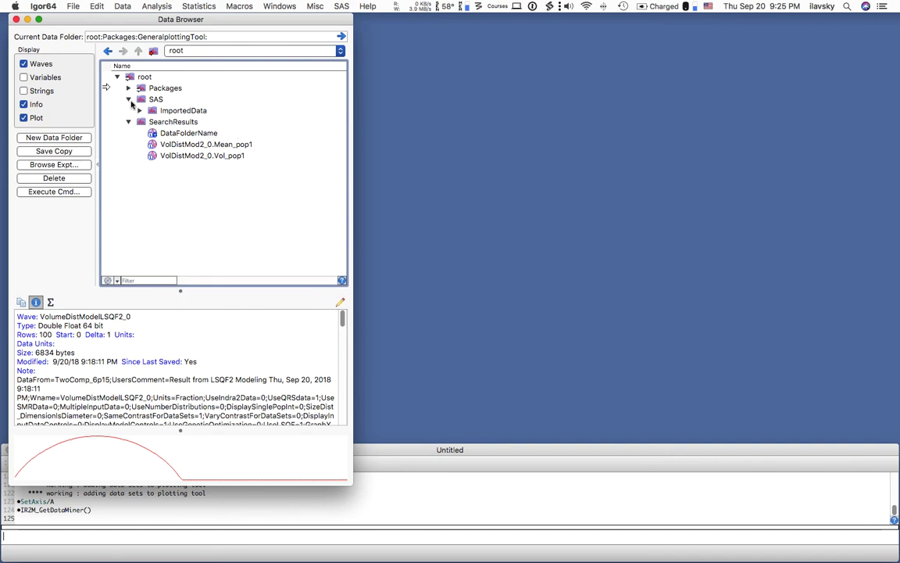
click(130, 101)
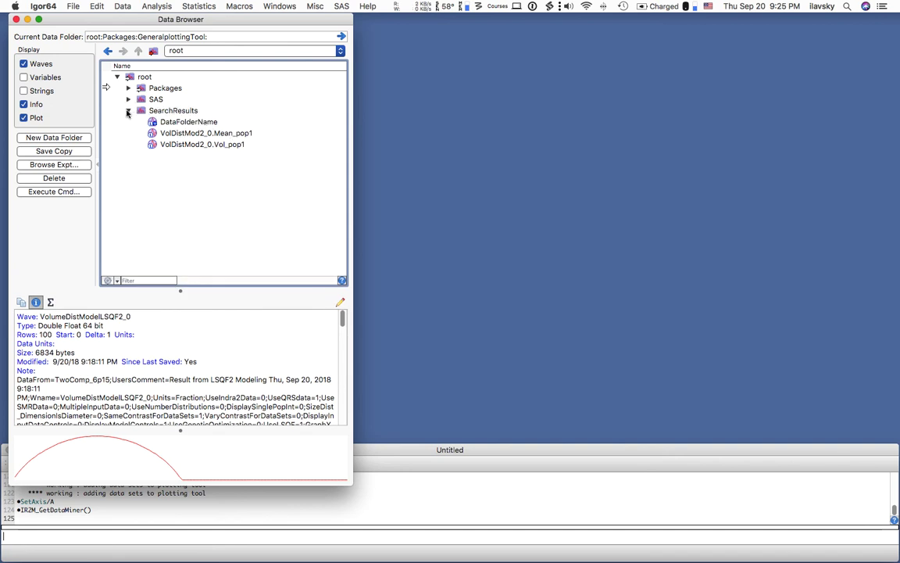
click(129, 112)
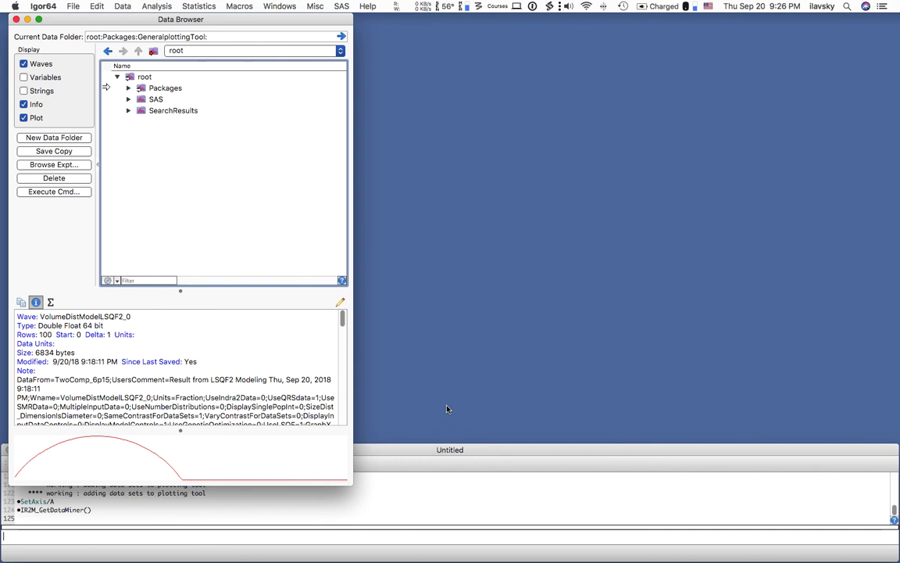
click(438, 361)
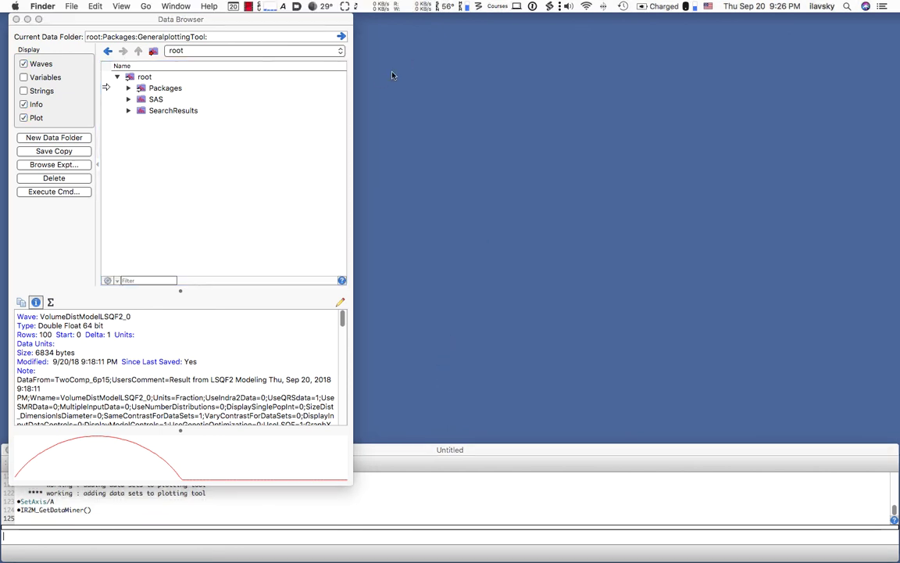